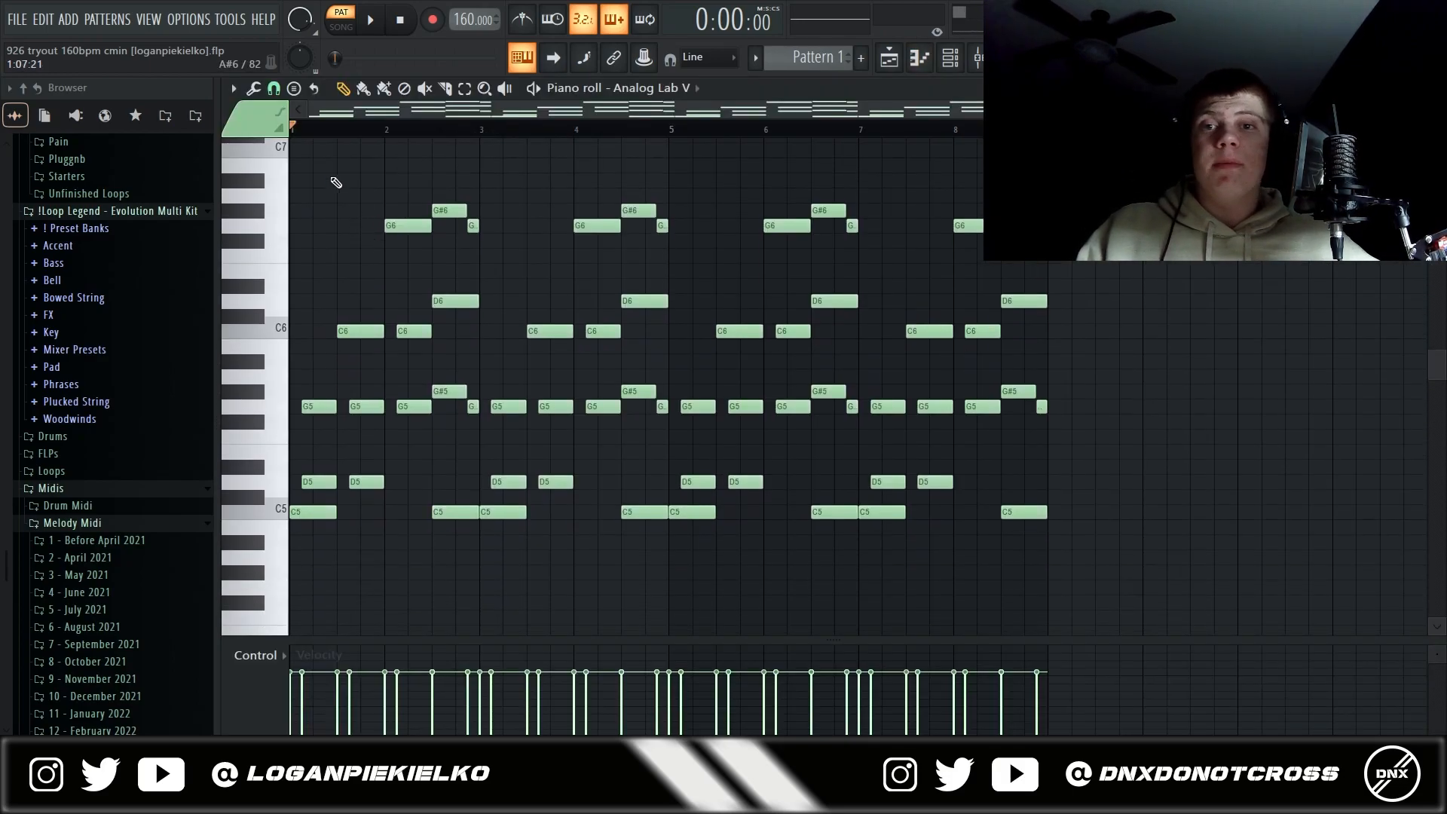
- Play back the Analog Lab V melody of Pattern 1 in the piano roll, and close the piano roll
key(space)
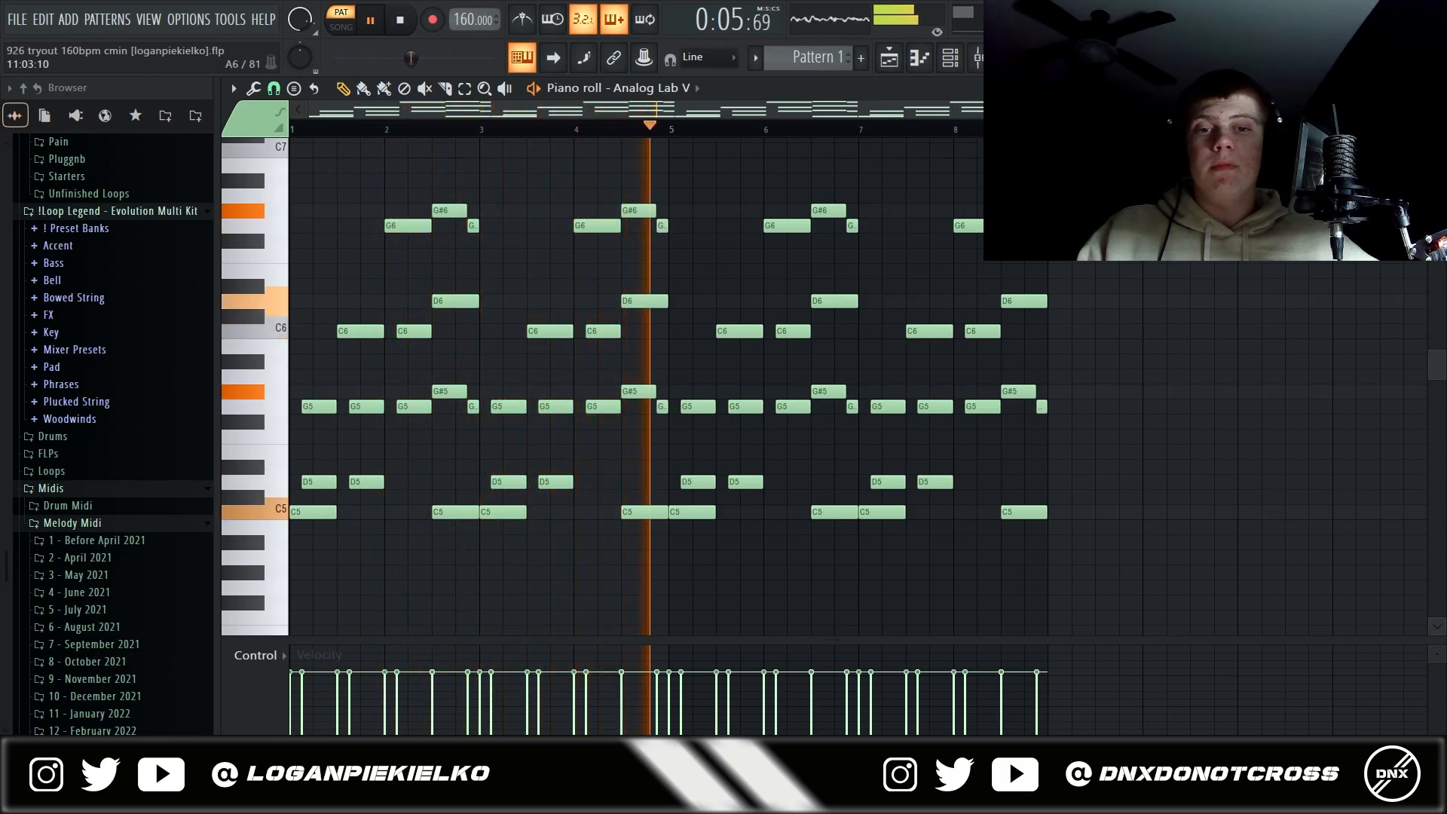
key(space)
click(1436, 89)
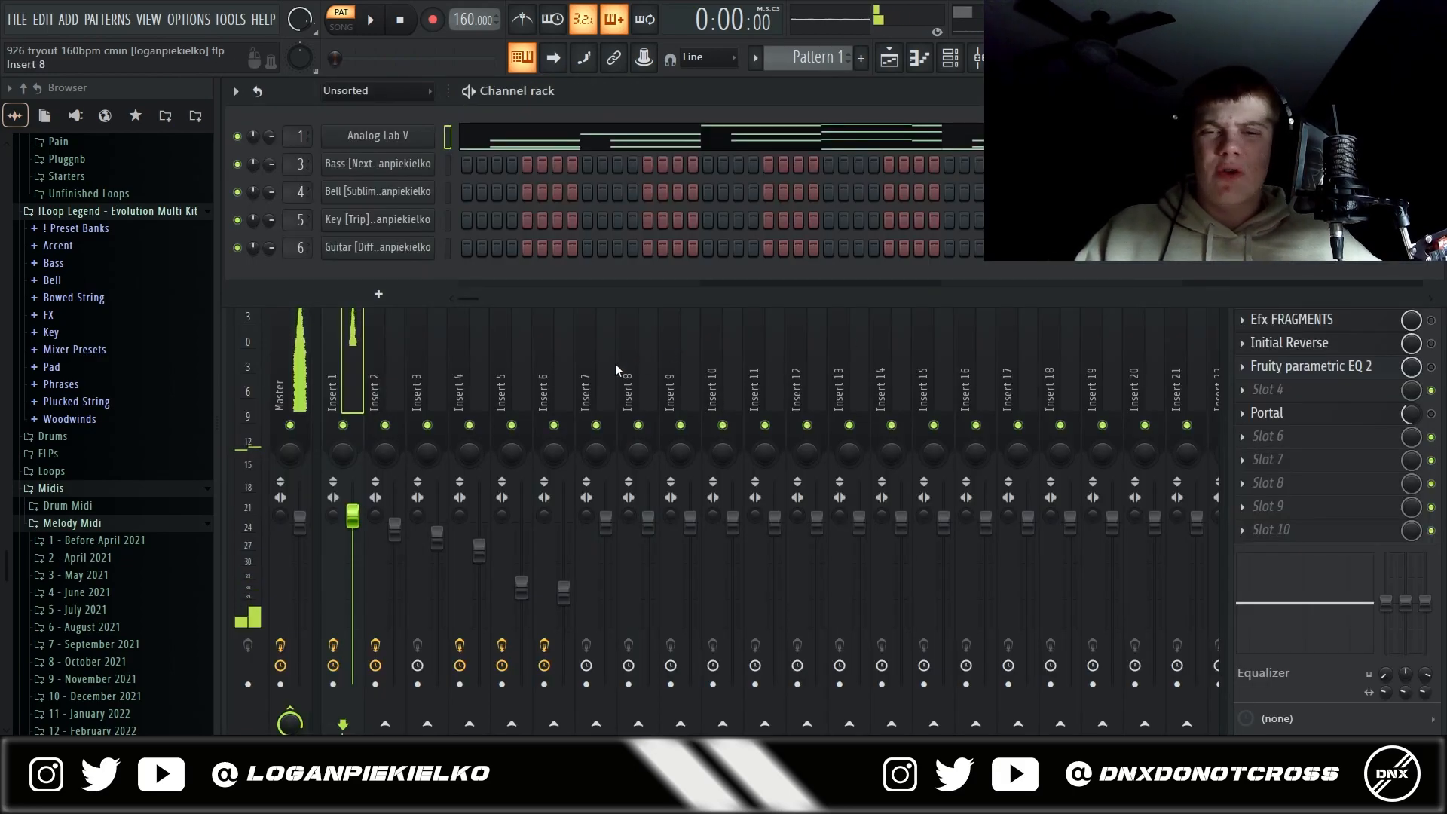
- Enable Efx FRAGMENTS, Initial Reverse, Fruity parametric EQ 2 and Portal on mixer Insert 1
click(351, 377)
click(1432, 320)
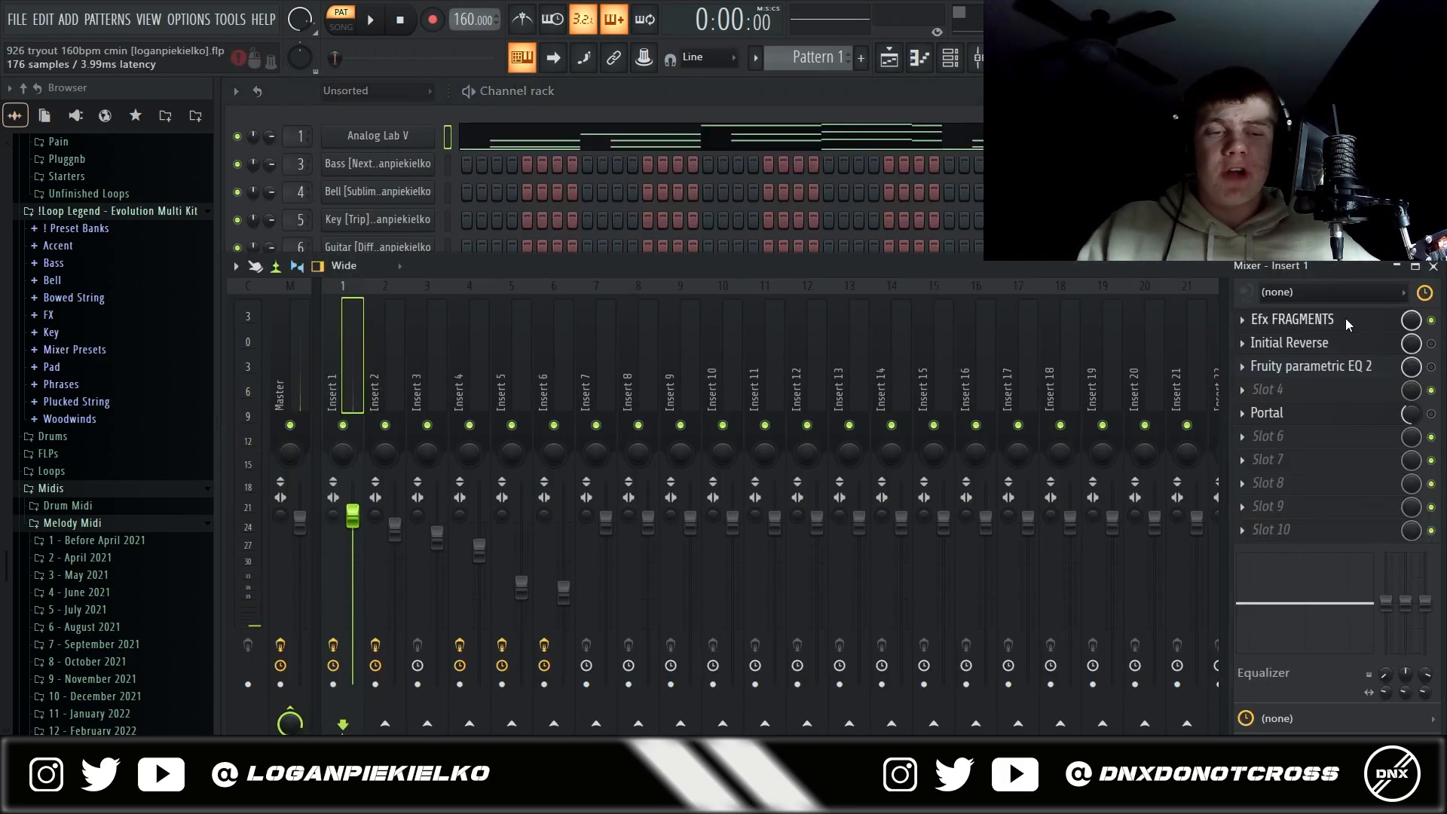
click(1290, 343)
click(1431, 344)
click(1312, 366)
click(1431, 367)
click(1268, 413)
click(1432, 413)
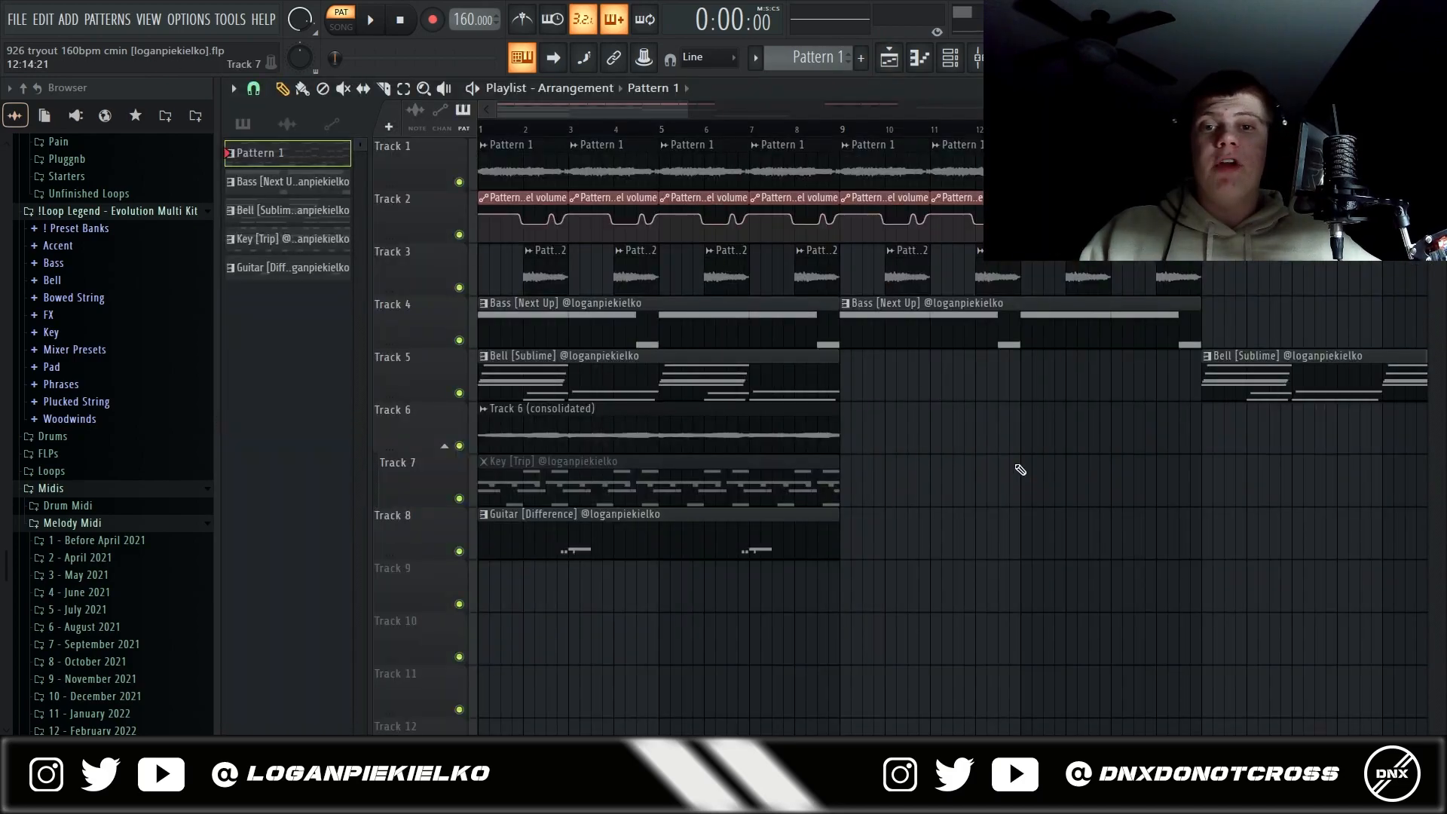
- Solo Track 2 in the playlist, unmute Track 1, and listen to the melody with its channel volume automation
scroll(510, 236, down, 2)
right_click(460, 235)
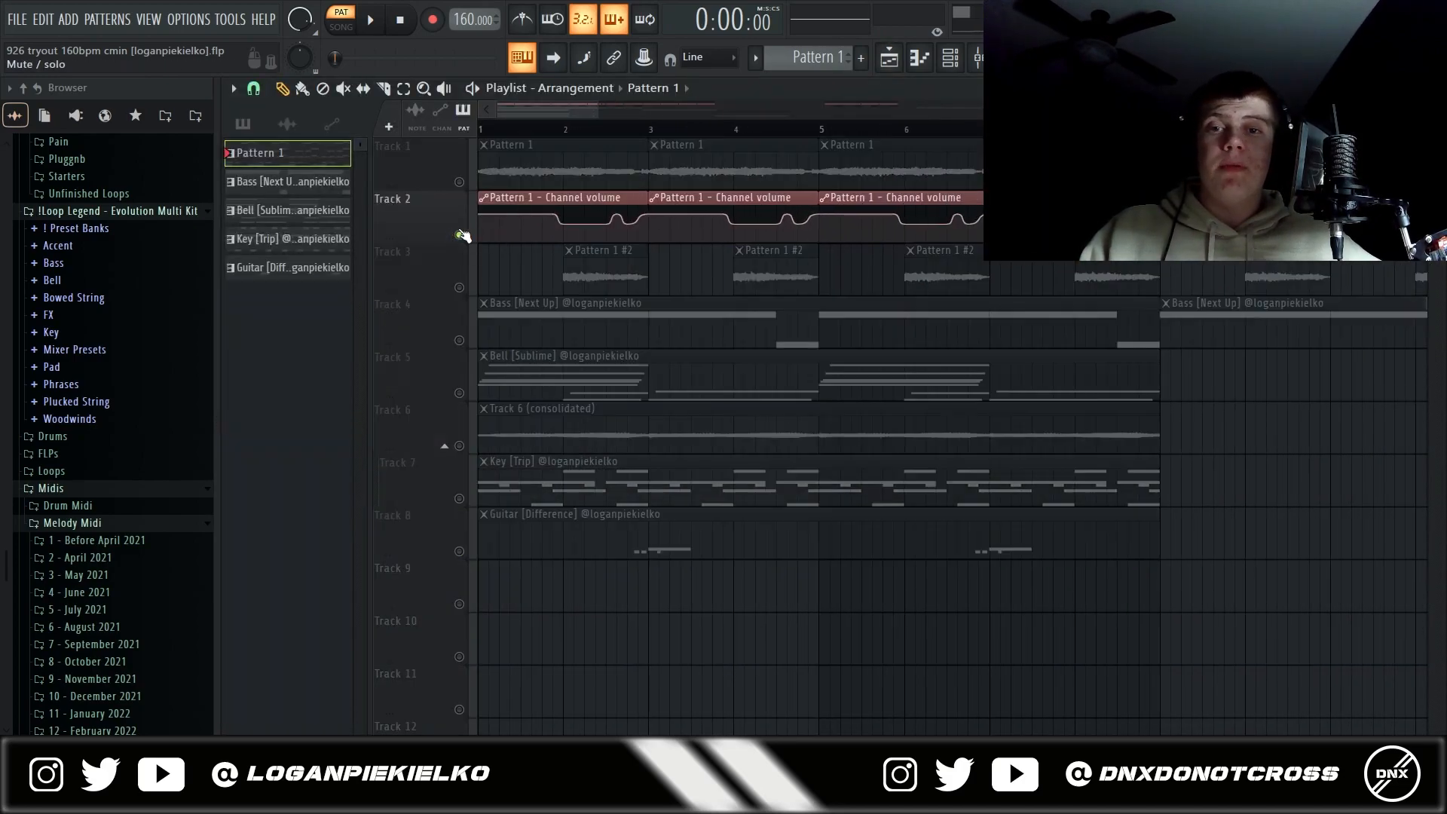
click(460, 182)
scroll(484, 191, up, 3)
scroll(484, 191, down, 2)
scroll(429, 179, down, 1)
key(space)
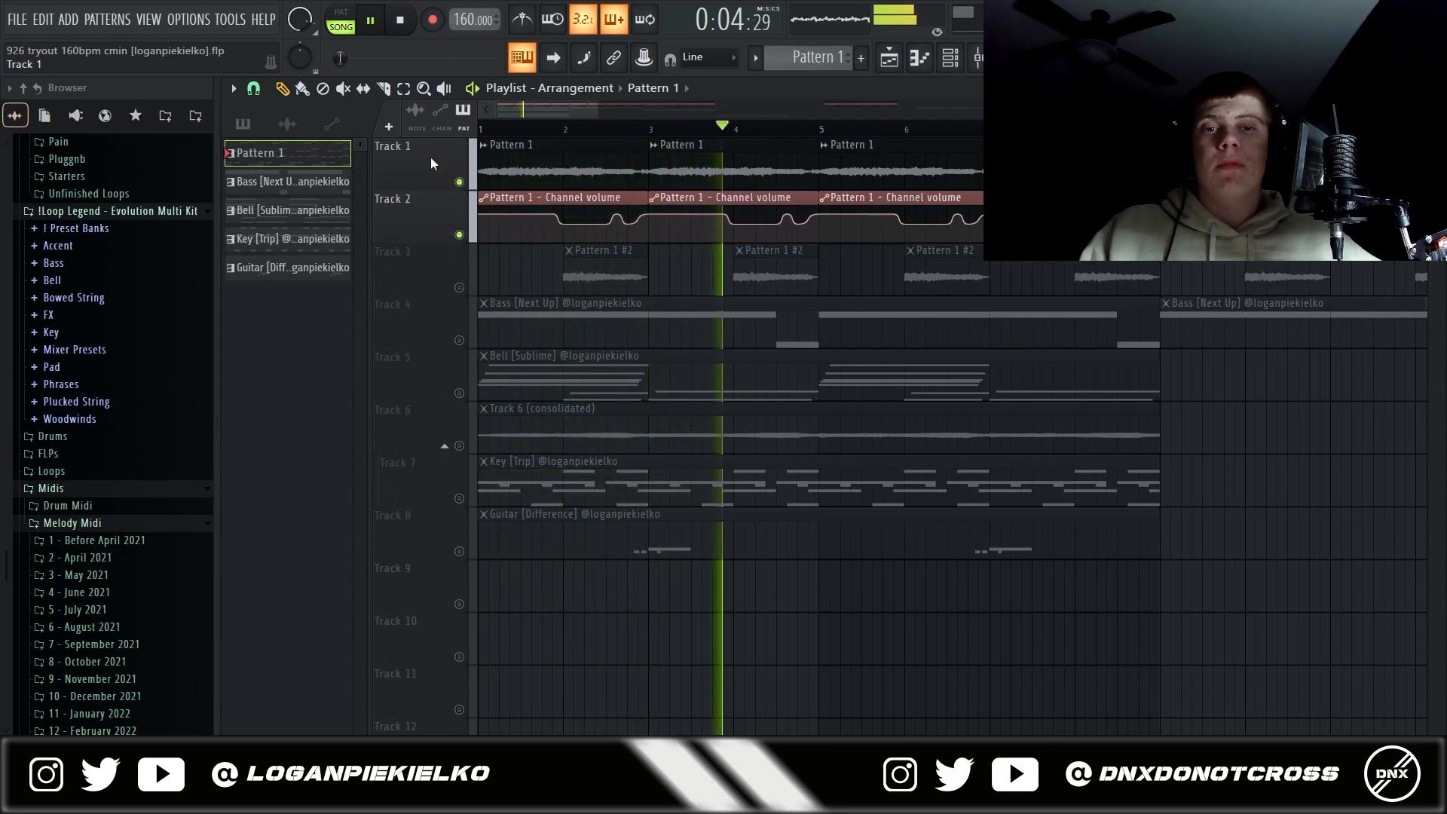
key(space)
- Unmute Track 3 and inspect the audio clip settings of Pattern 1 #2
scroll(444, 239, up, 1)
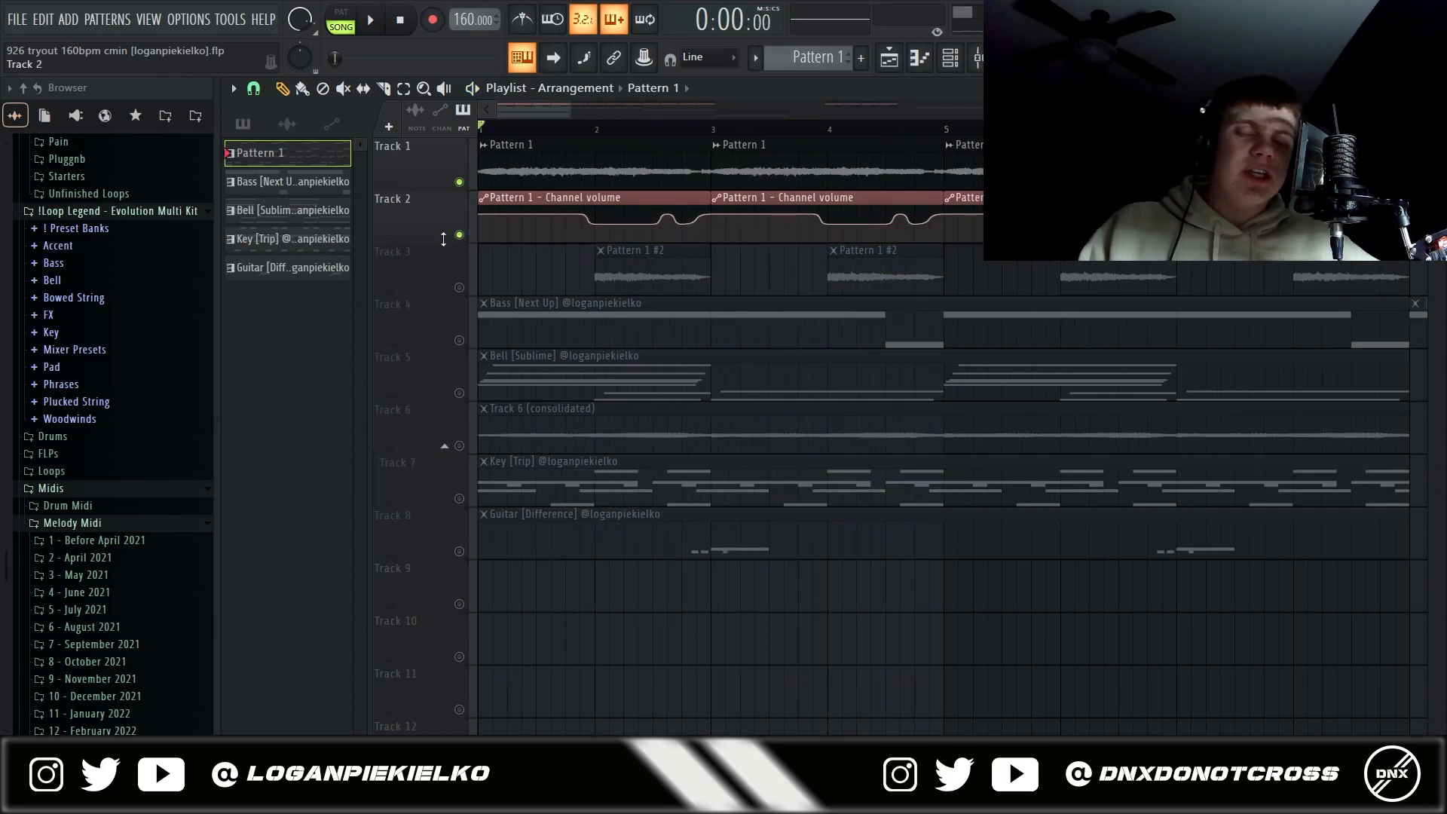
click(459, 287)
scroll(468, 291, up, 1)
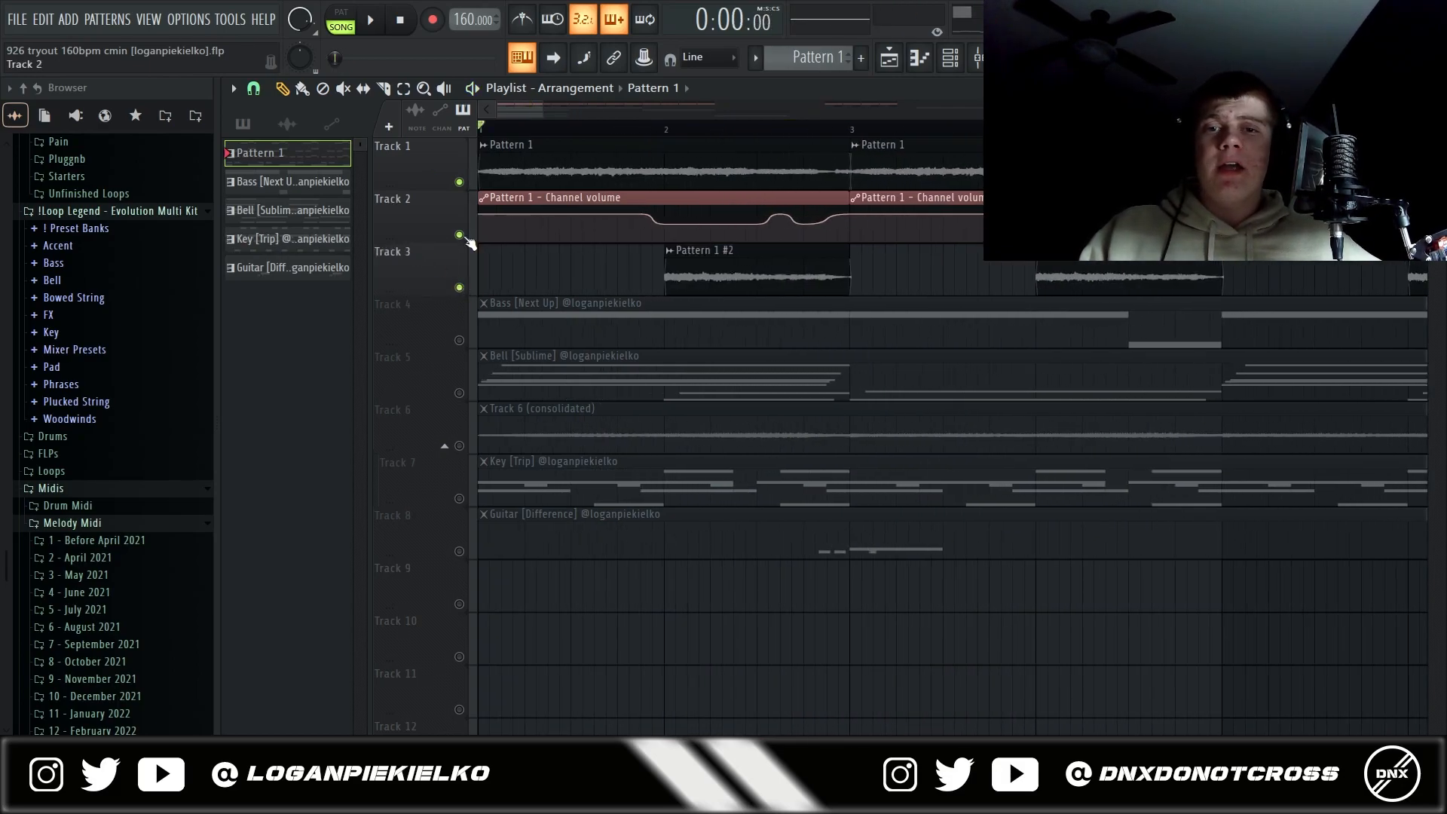
double_click(718, 260)
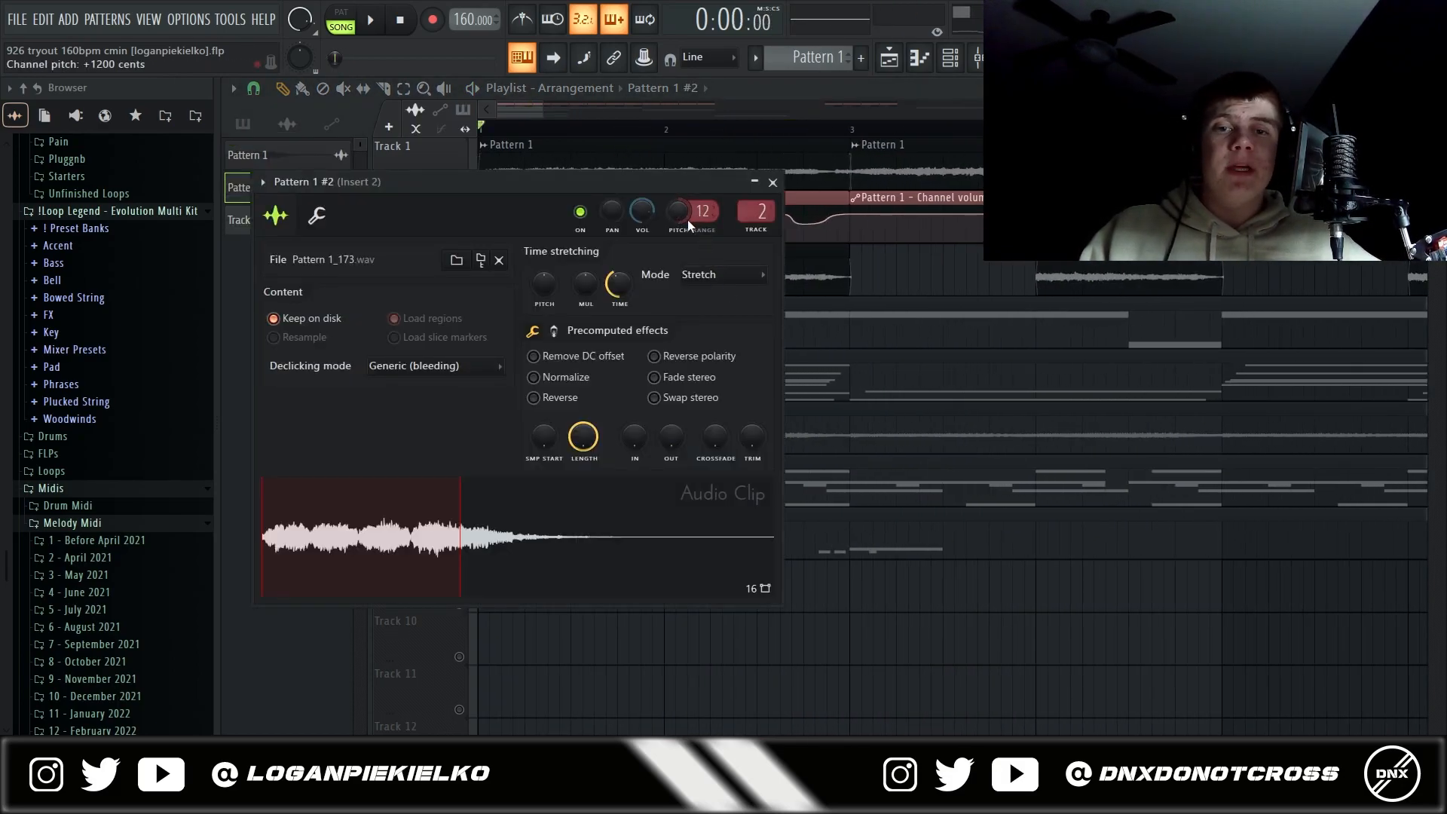
click(773, 182)
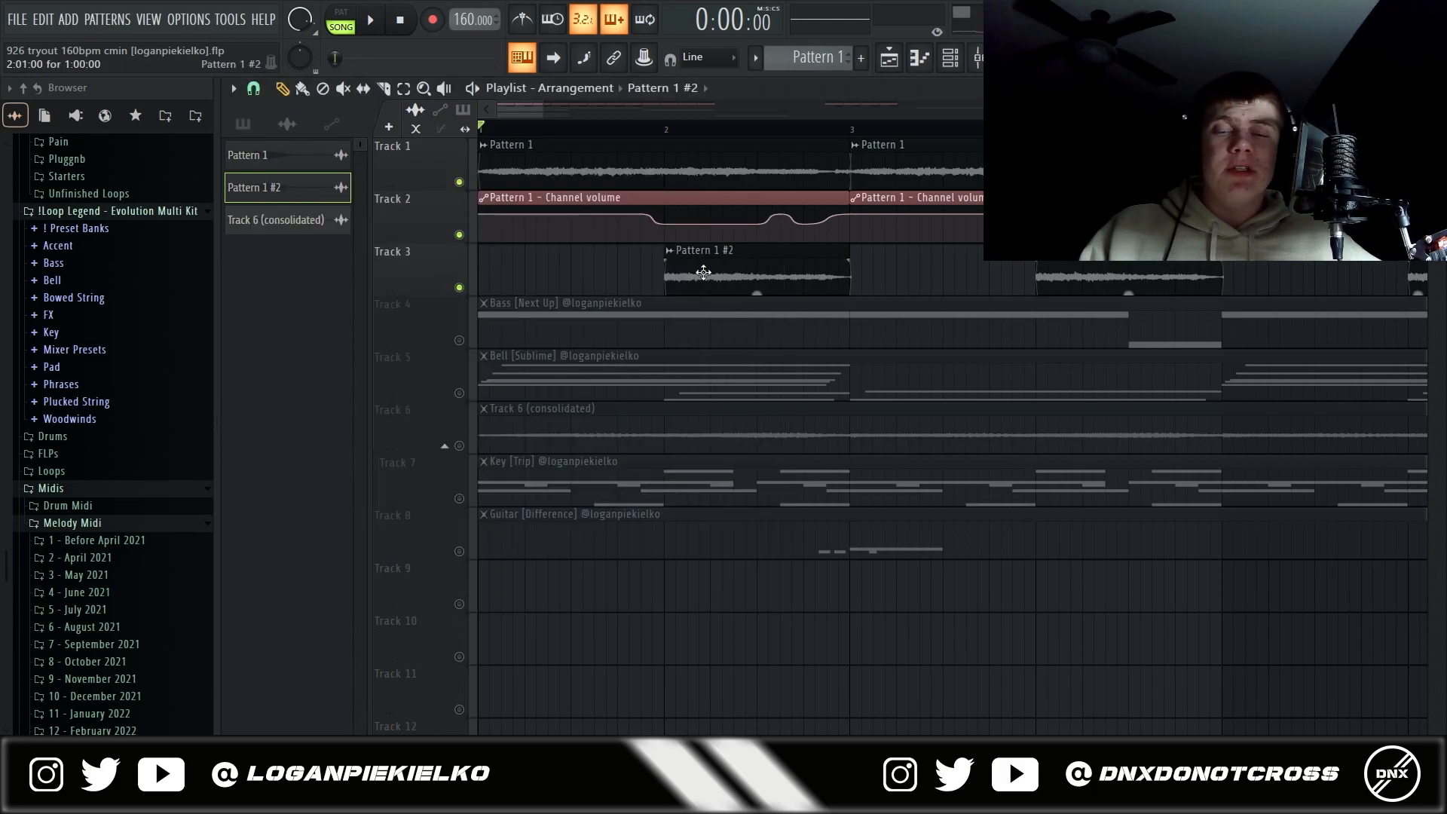
- Unmute the bass on Track 4 and play it together with the first three playlist tracks
scroll(721, 271, down, 2)
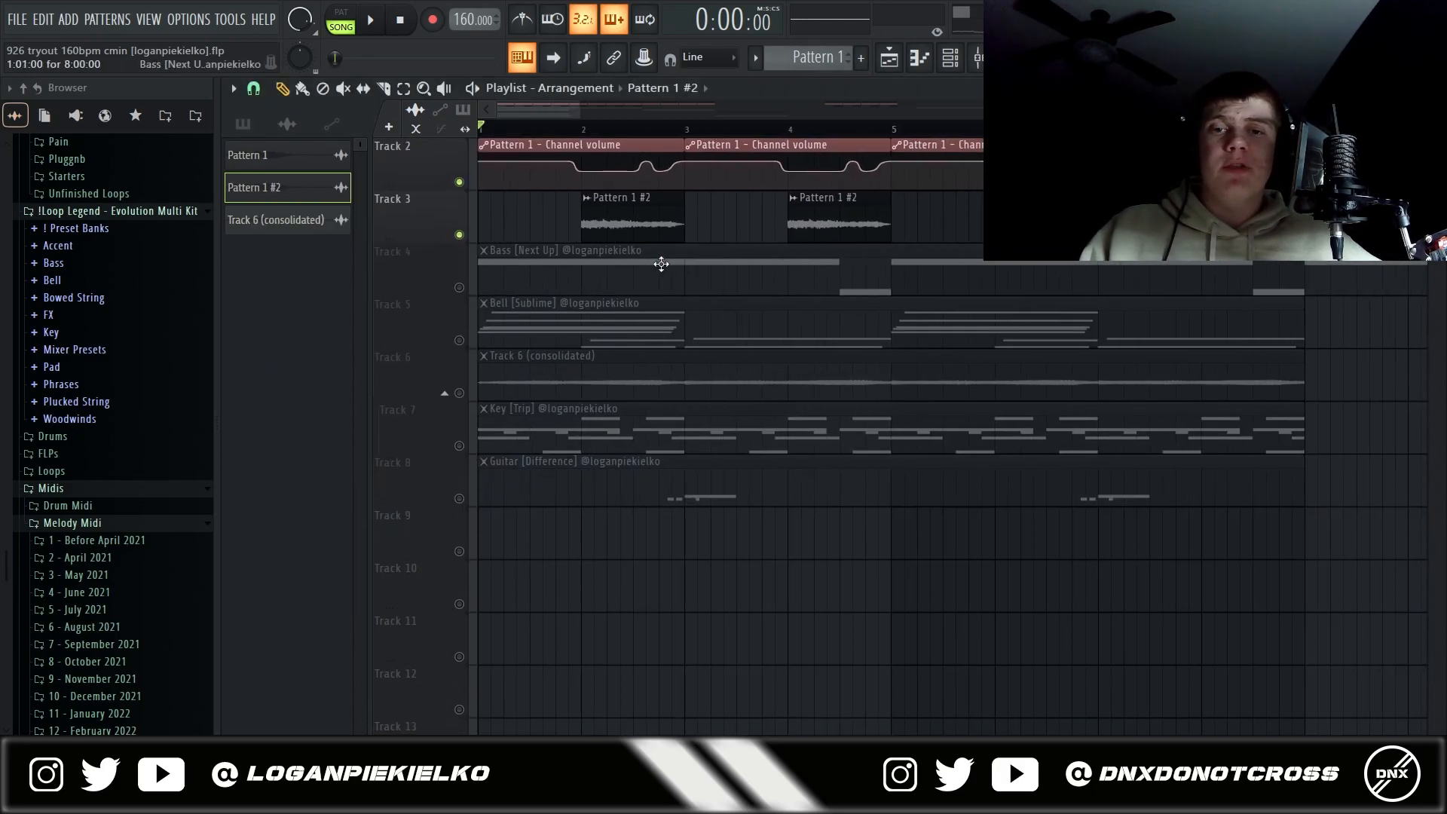
scroll(664, 262, up, 1)
key(space)
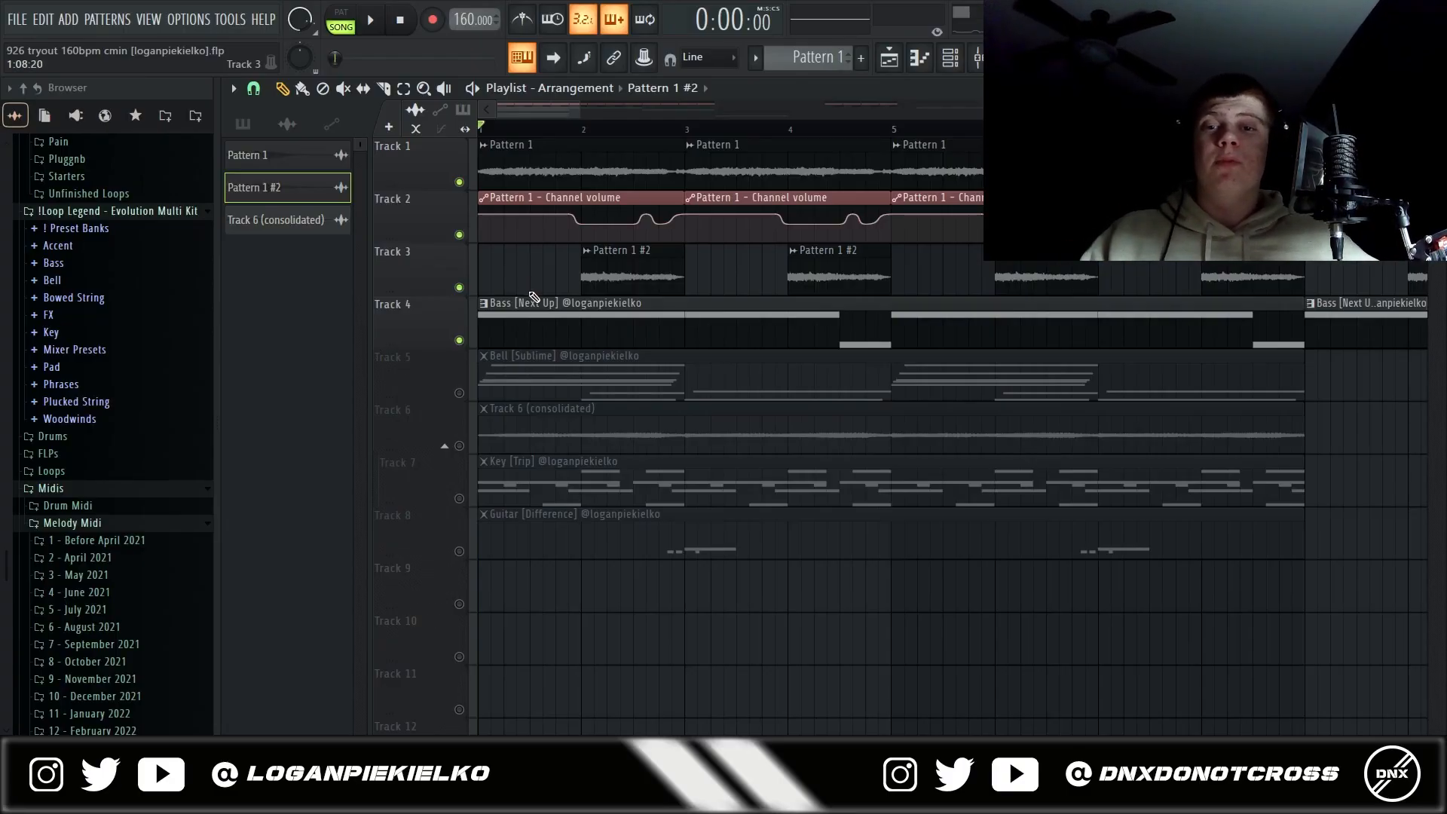
- Open the Bass [Next Up] pattern in the piano roll, play it, and return to the playlist
double_click(537, 320)
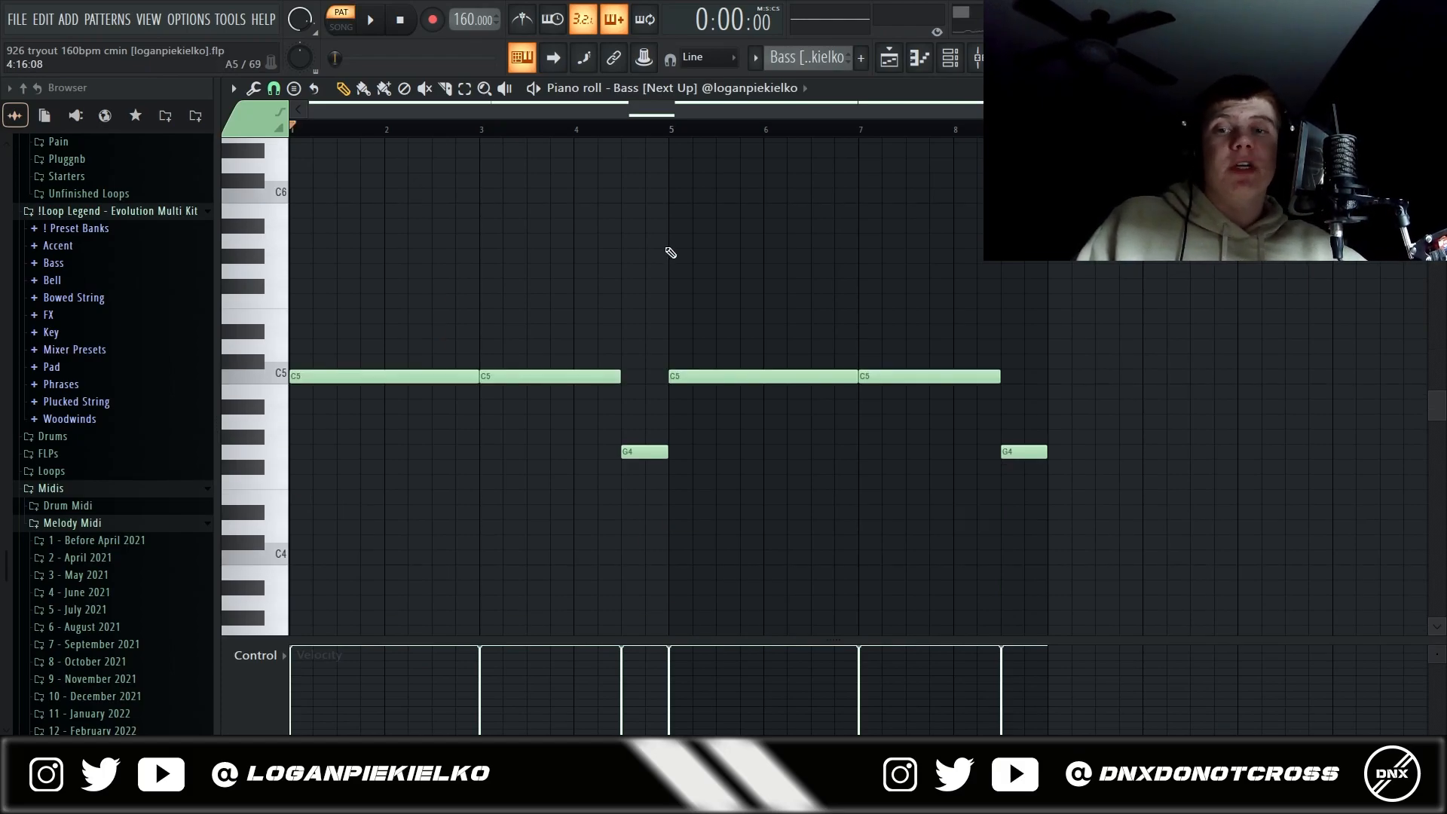
key(space)
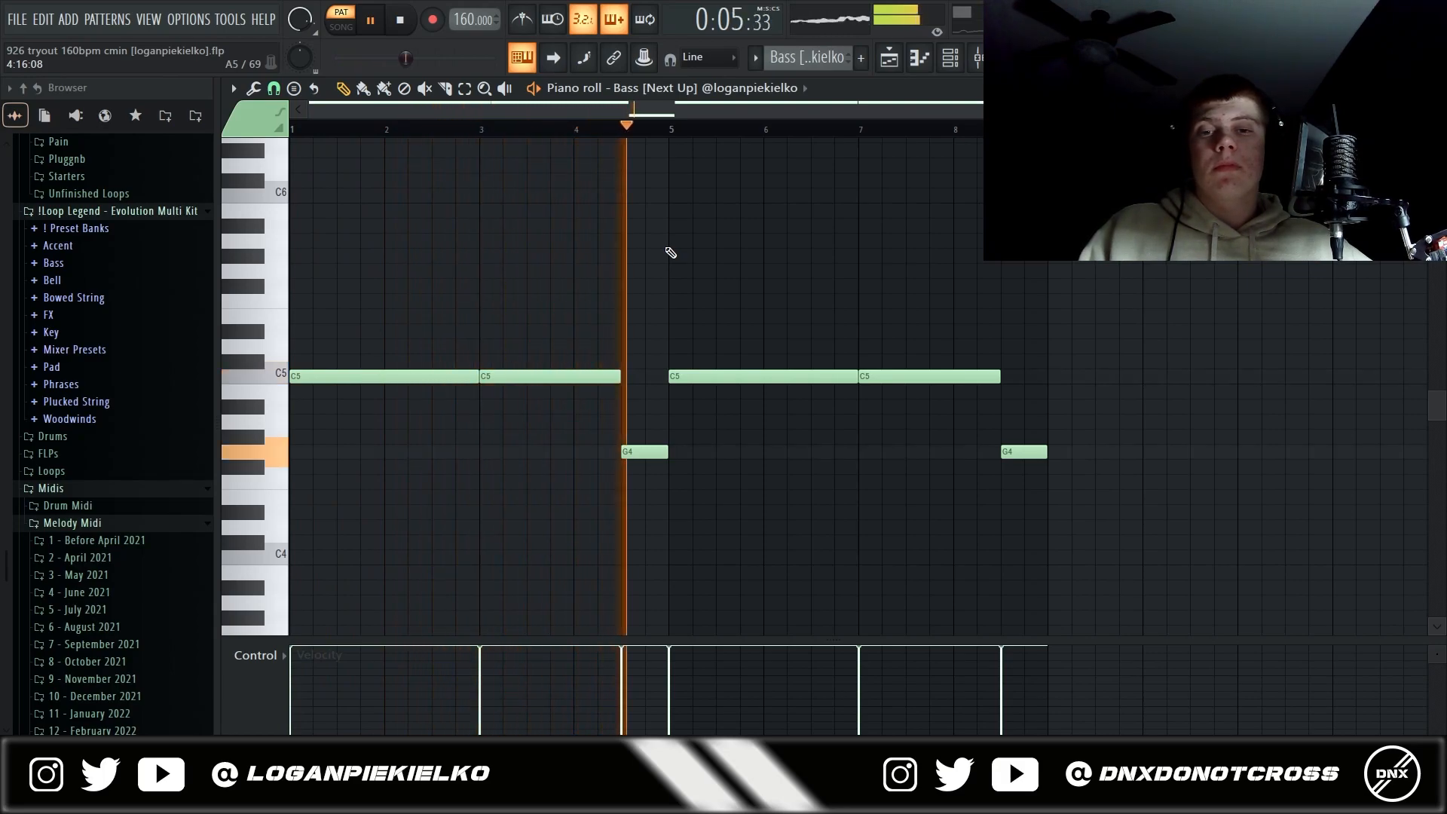
key(space)
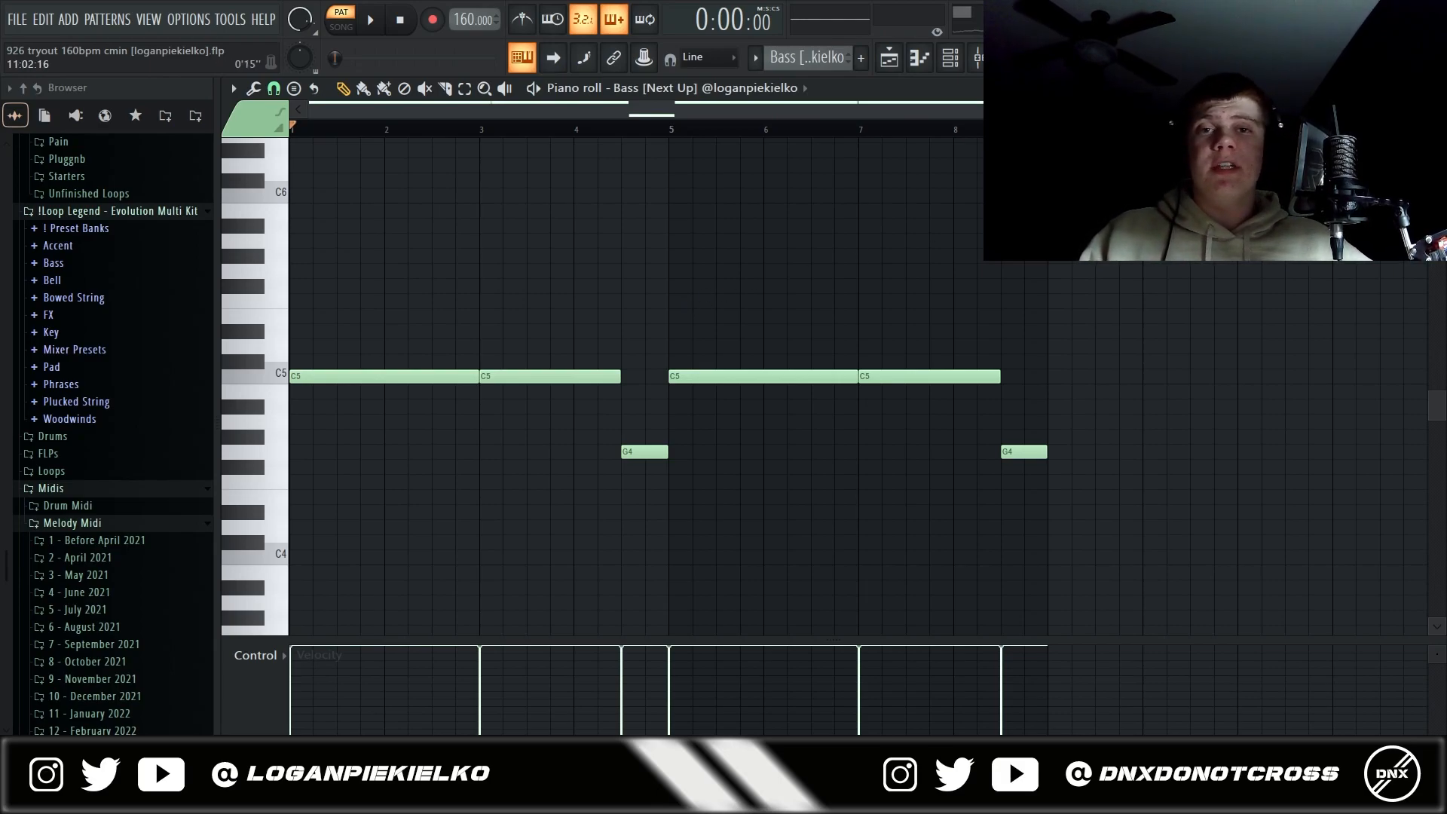
key(F5)
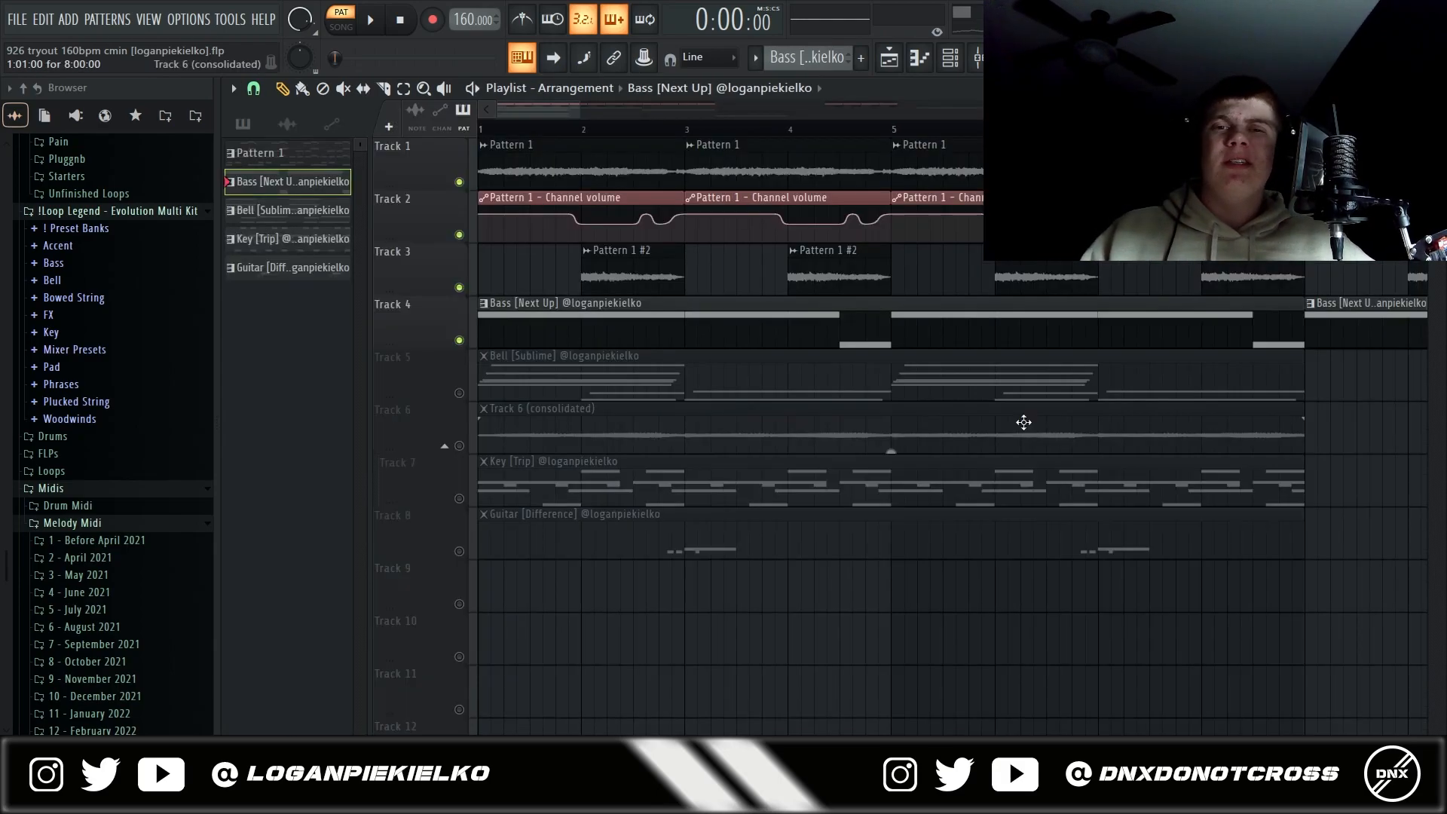
- Open the Bell [Sublime] pattern in the piano roll, play it, and examine its chord notes
double_click(772, 365)
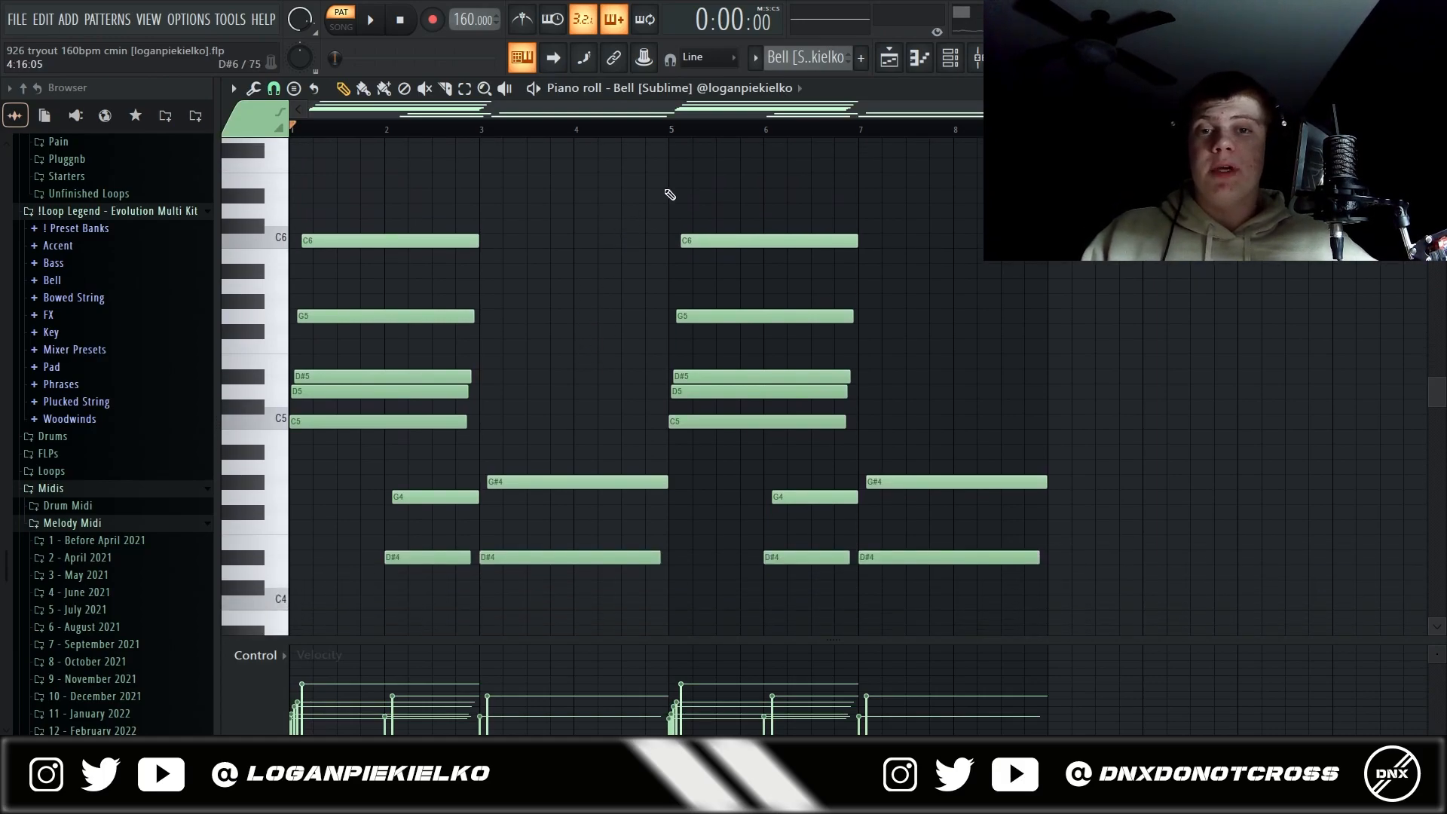
key(space)
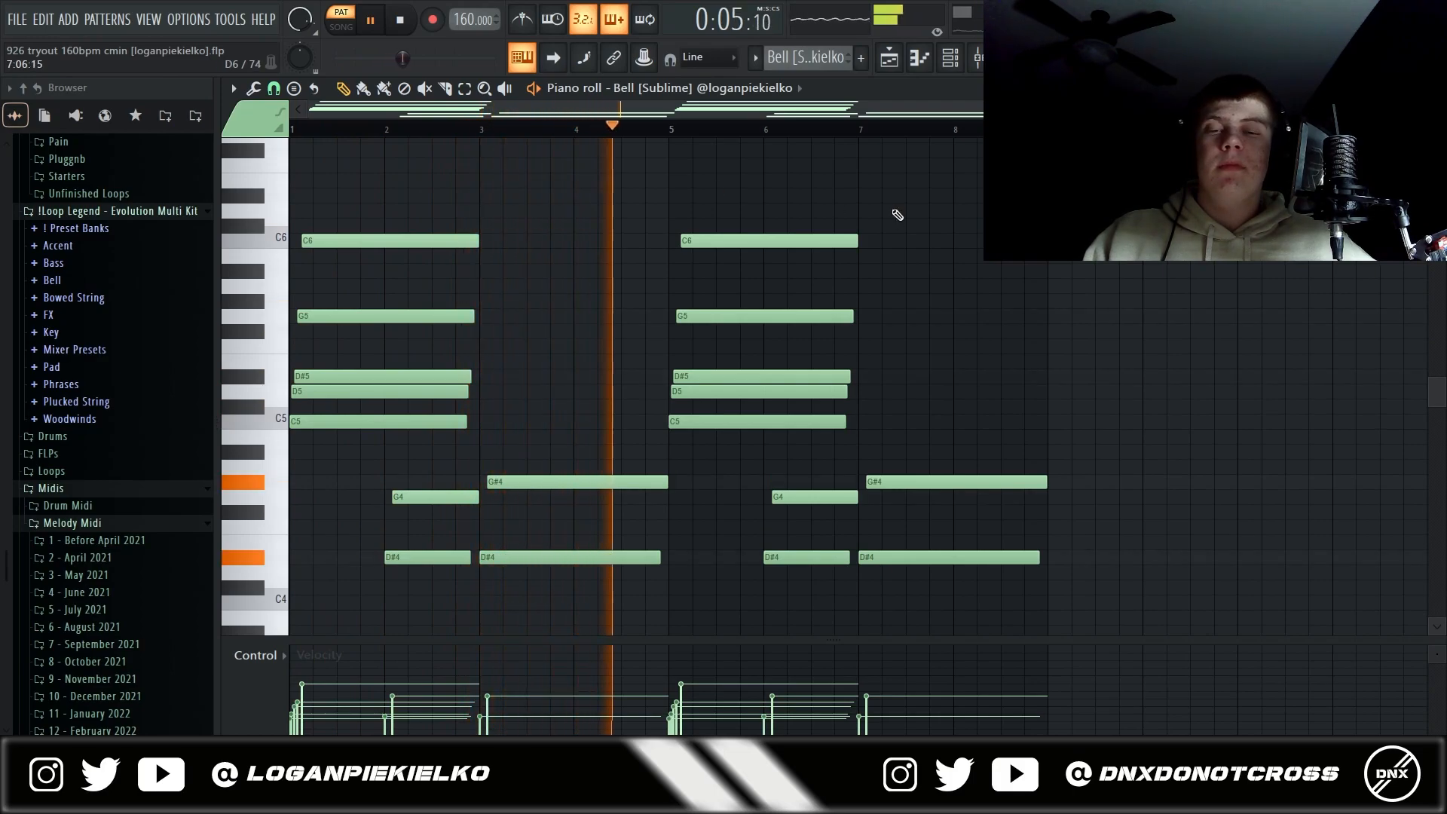
key(space)
drag(910, 241, 369, 241)
ctrl+click(506, 288)
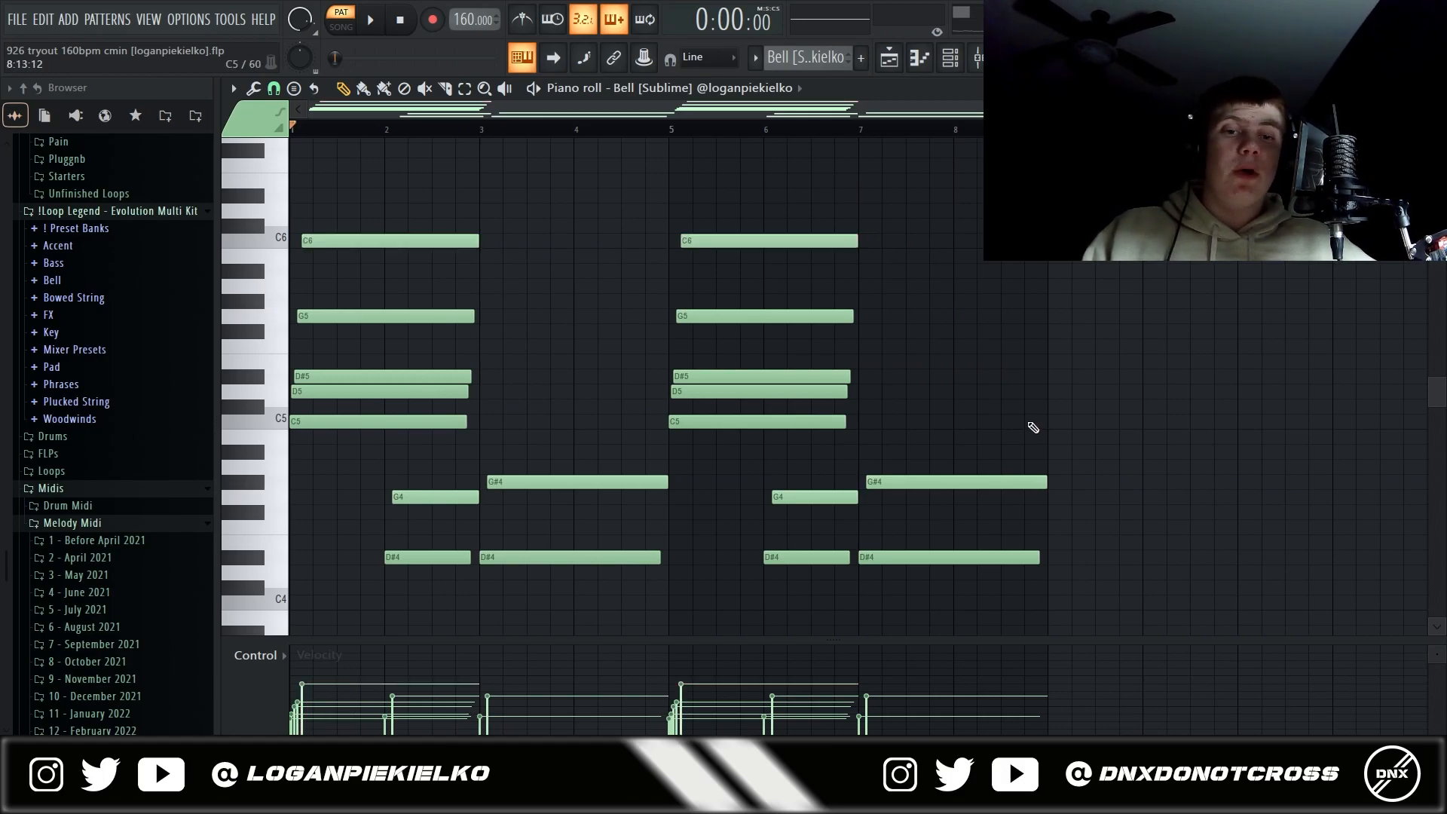
scroll(339, 392, up, 5)
mouse_move(330, 412)
mouse_down()
mouse_move(342, 366)
mouse_move(357, 383)
mouse_up()
ctrl+click(353, 406)
scroll(266, 377, up, 4)
drag(261, 377, 264, 387)
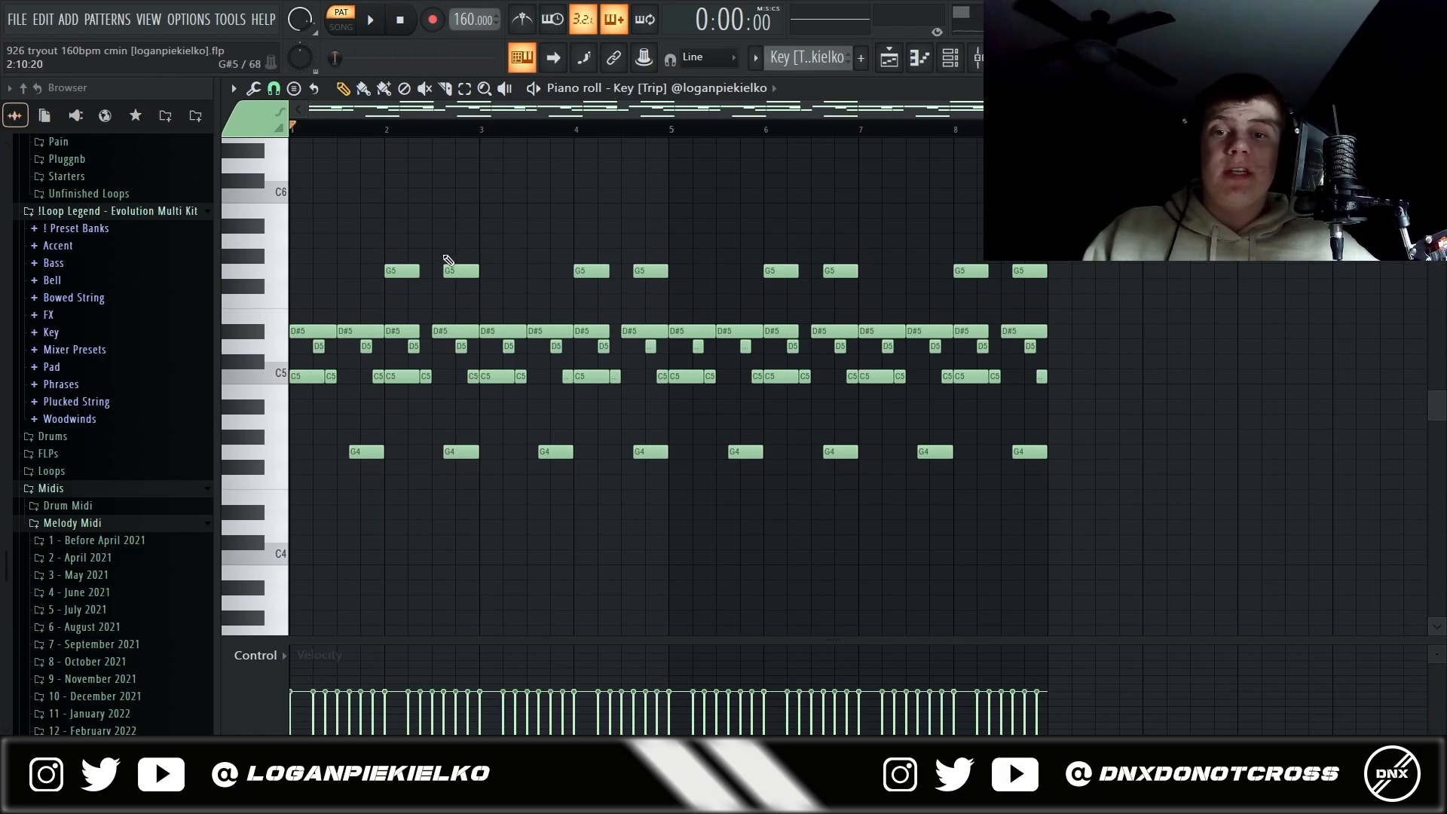
- Play the Key [Trip] pattern in the piano roll, and close the piano roll
scroll(275, 273, up, 1)
key(space)
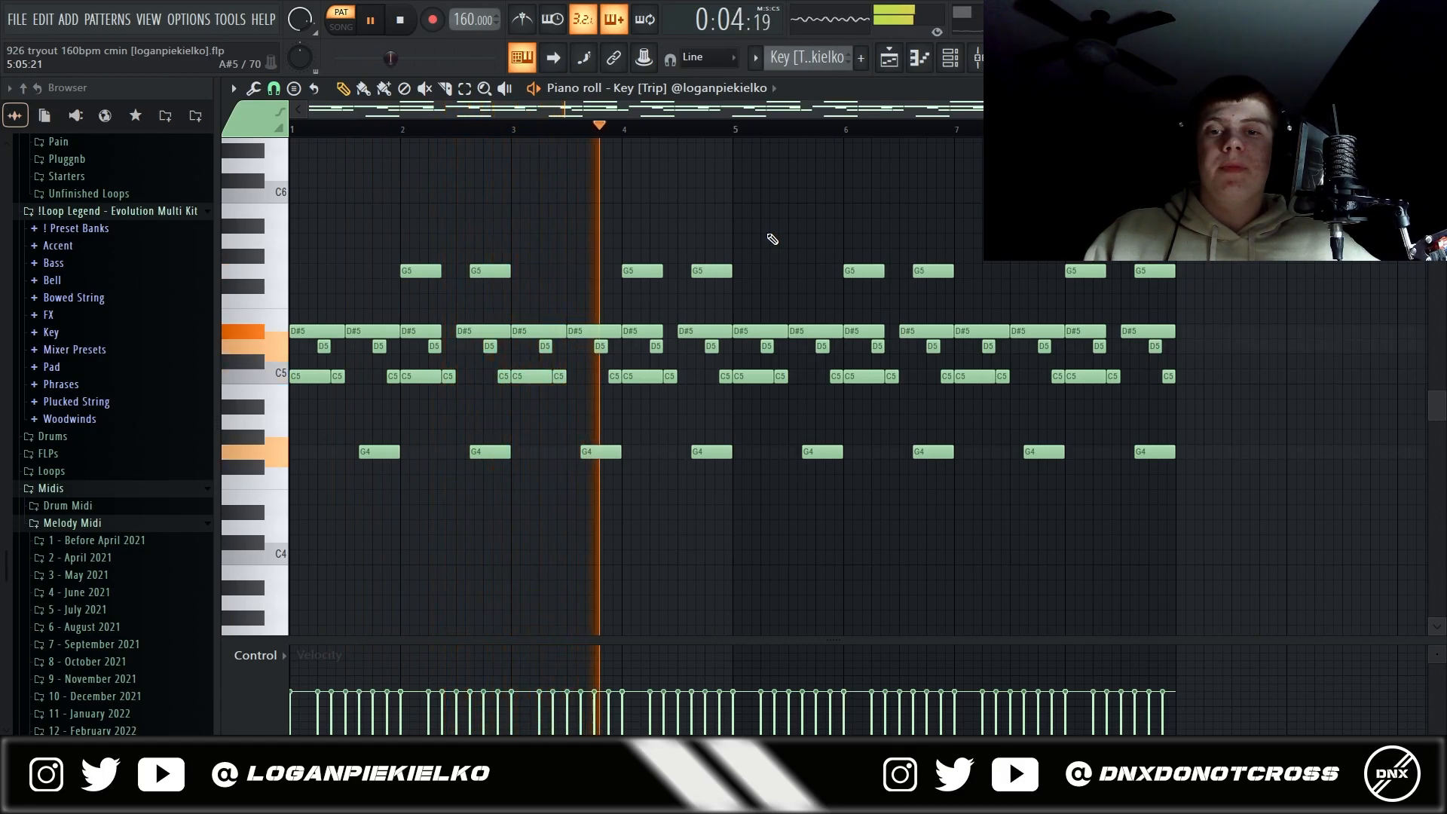
key(space)
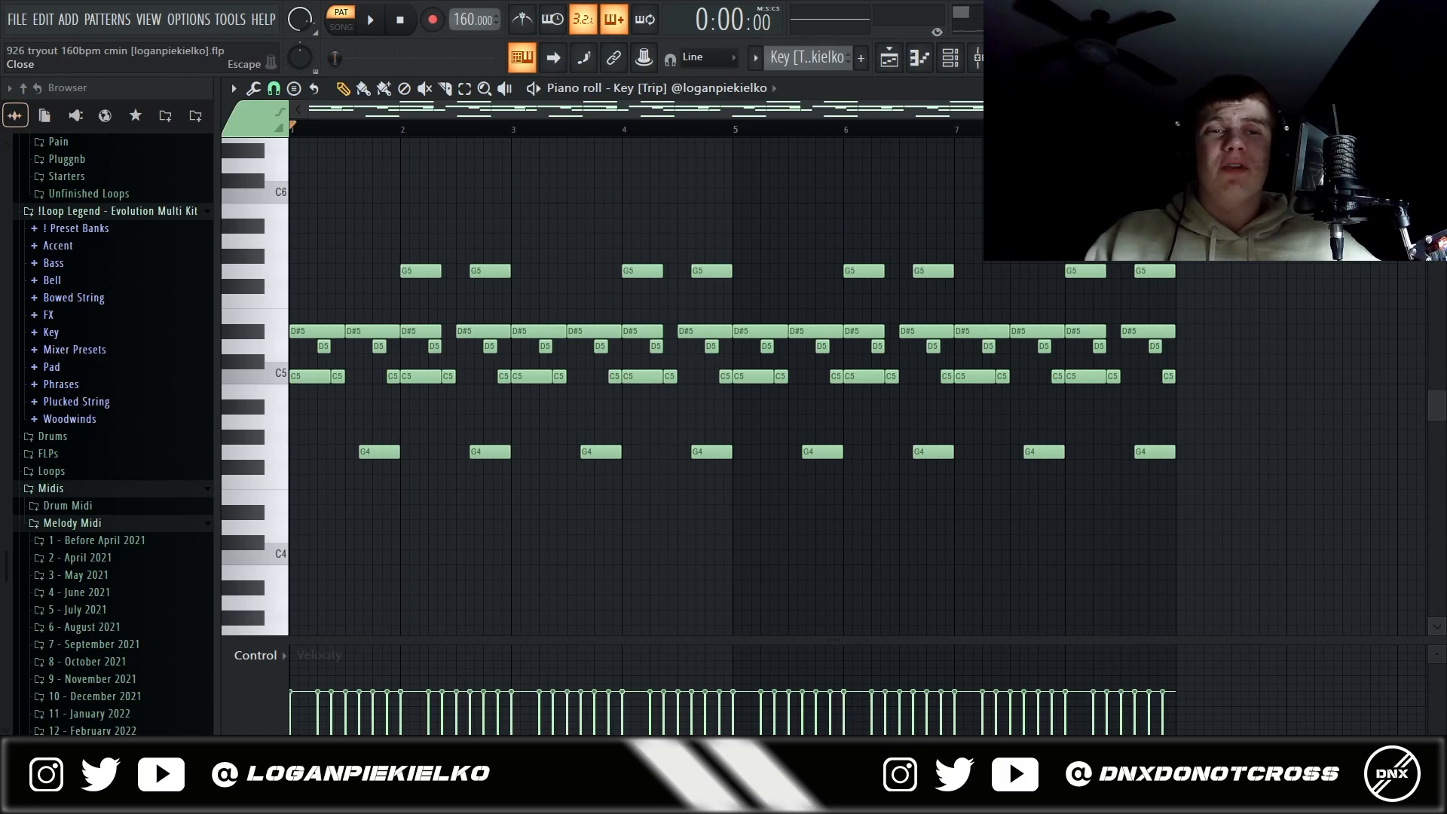
key(Escape)
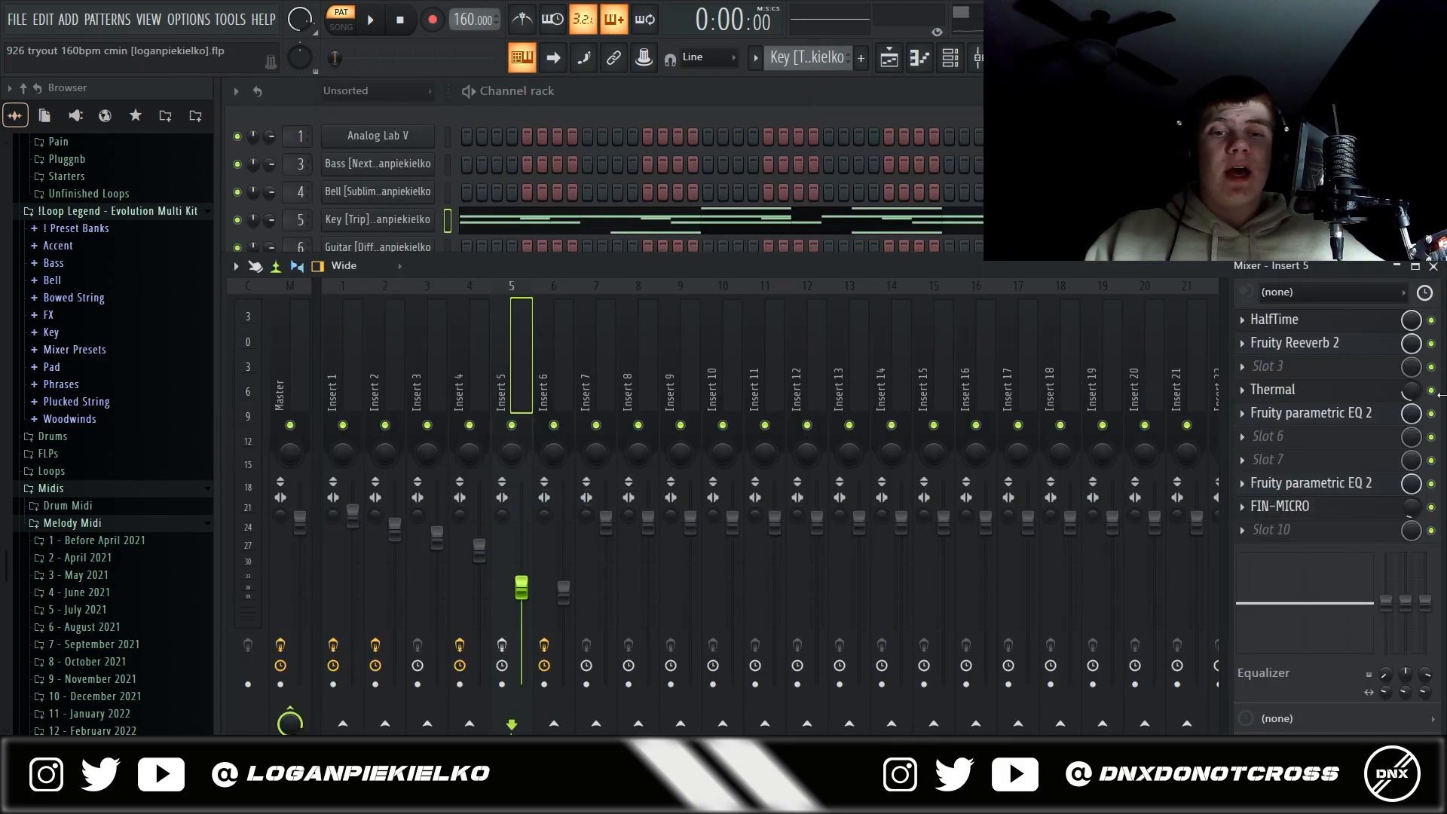
- Inspect HalfTime, Fruity Reeverb 2, Thermal, both Fruity parametric EQ 2 instances and FIN-MICRO on mixer Insert 5, and close their windows
click(1310, 326)
click(1312, 345)
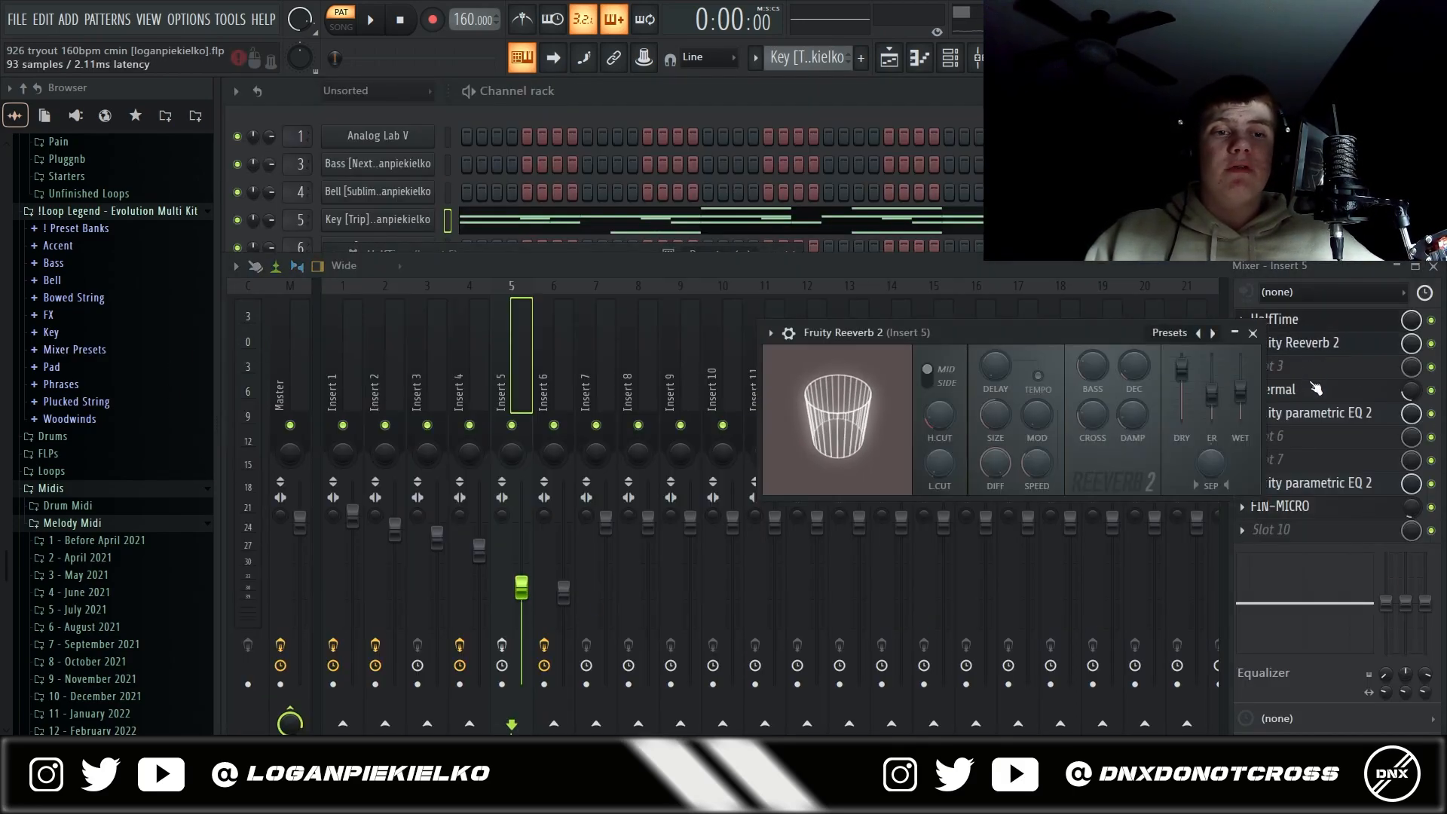
click(1312, 389)
click(1336, 415)
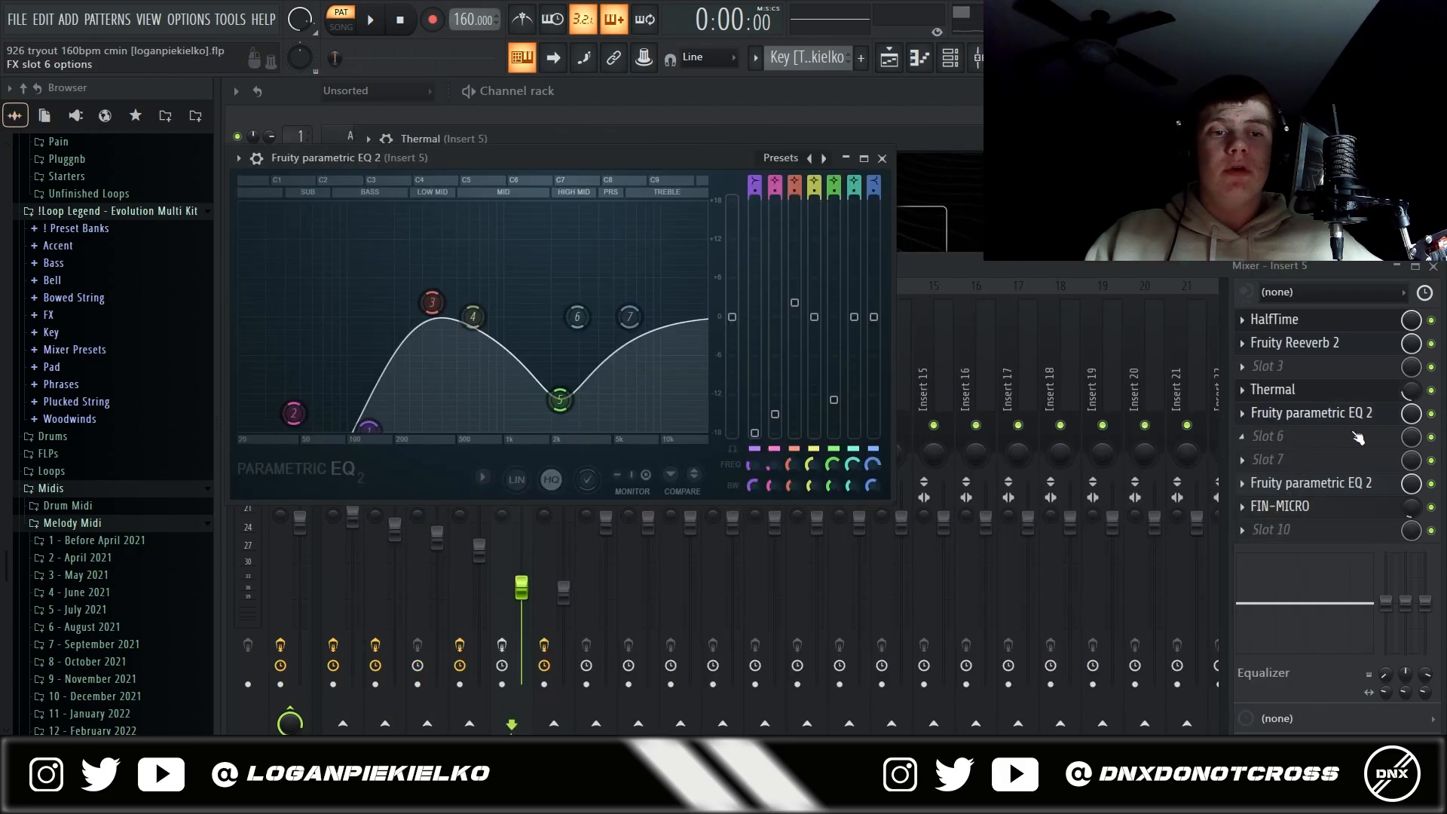
click(1332, 490)
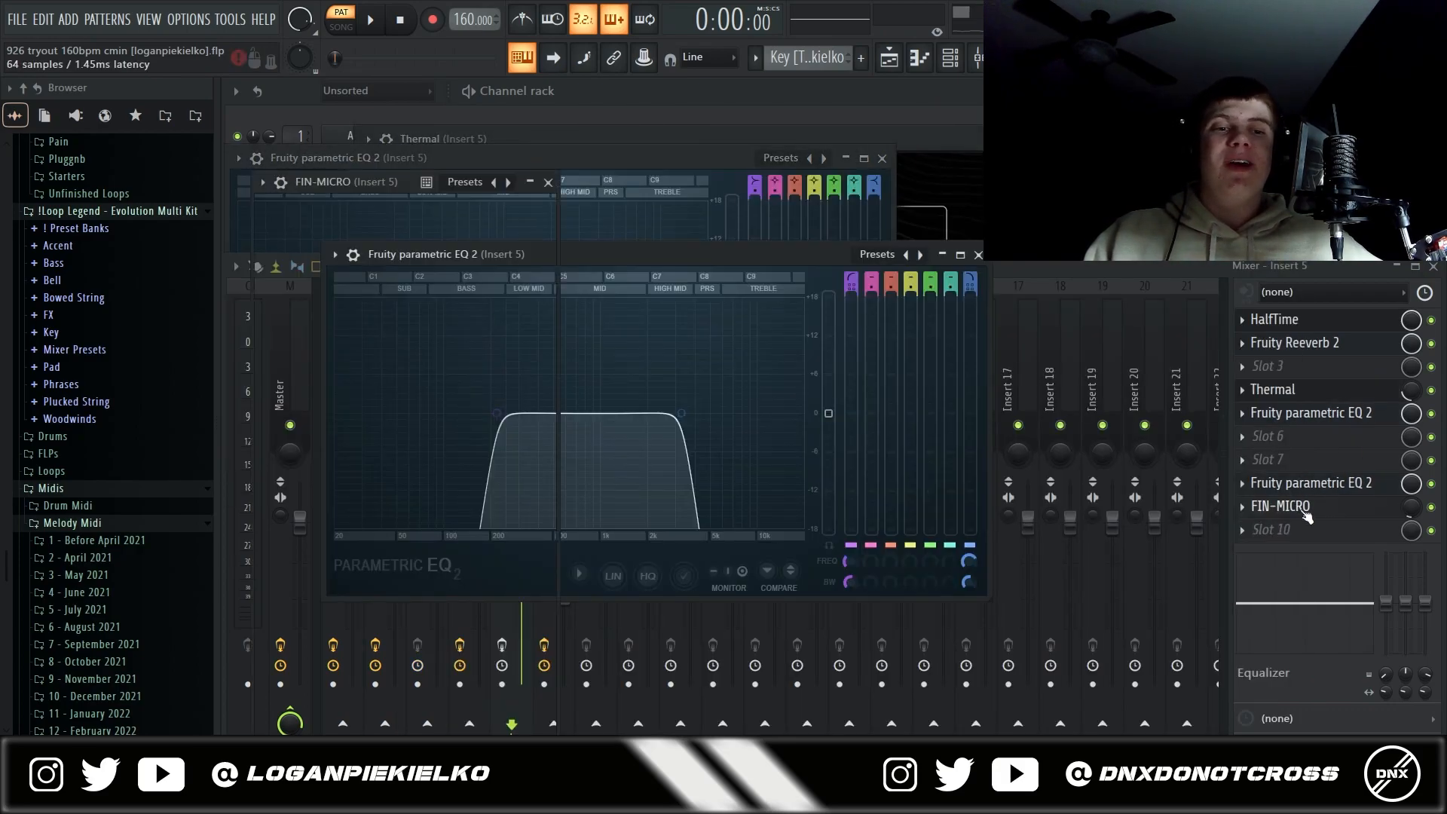
click(1308, 510)
key(alt+F12)
- Solo Track 6 in the playlist and play its consolidated audio clip from the beginning
click(889, 58)
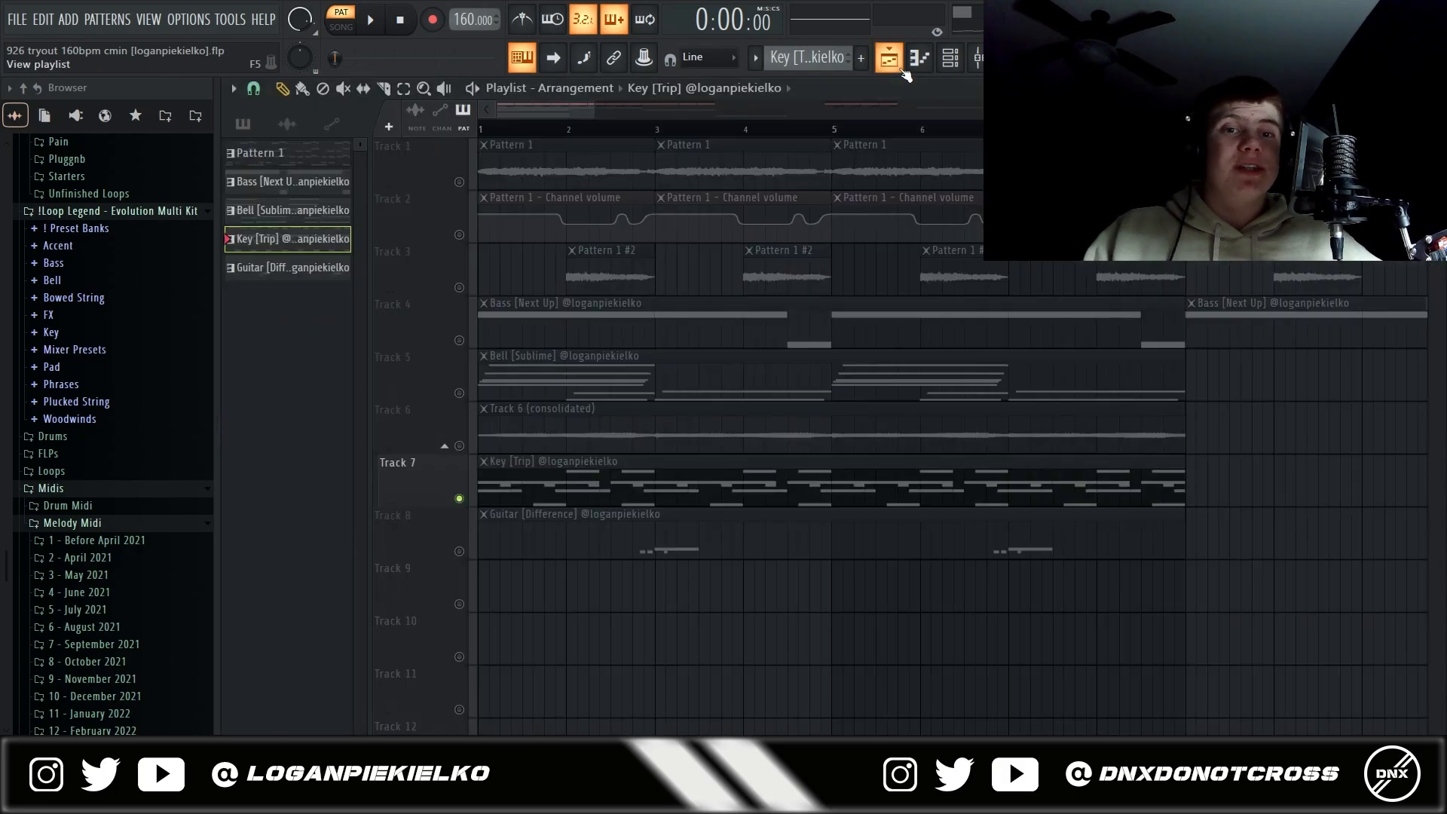
right_click(460, 447)
scroll(497, 178, up, 4)
drag(494, 132, 474, 143)
scroll(439, 196, down, 1)
key(space)
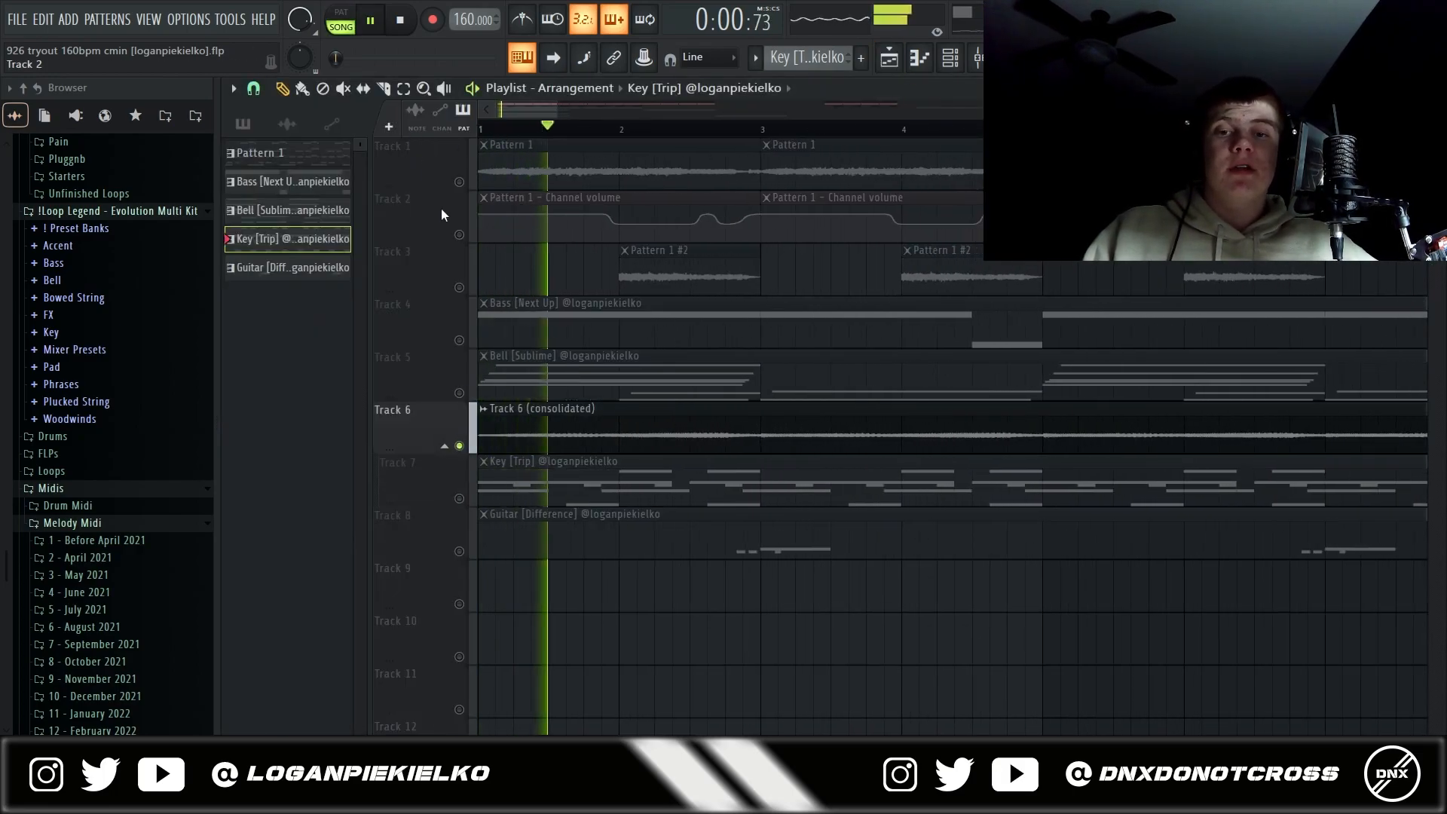
scroll(441, 208, down, 2)
scroll(441, 208, up, 1)
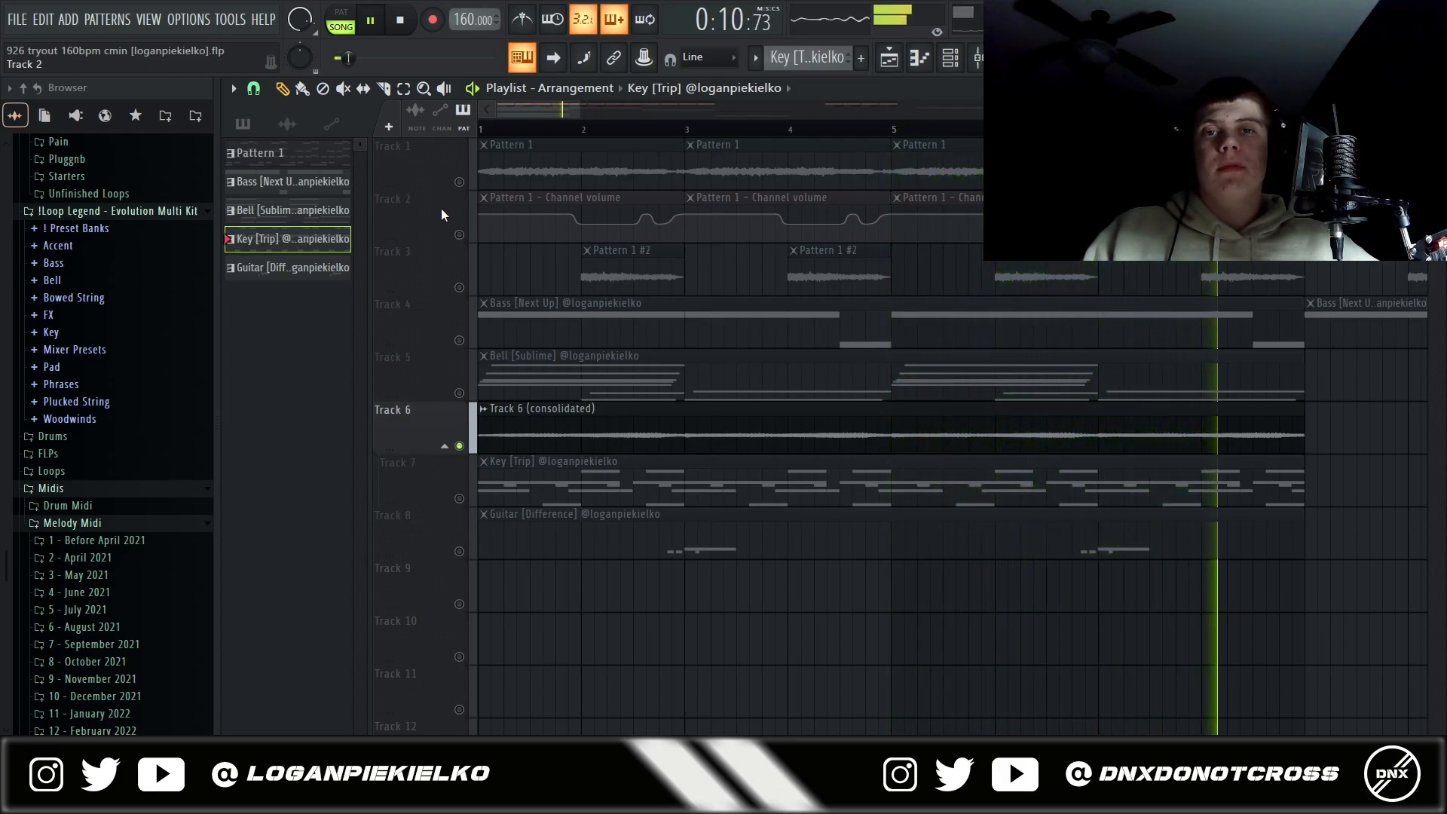
key(space)
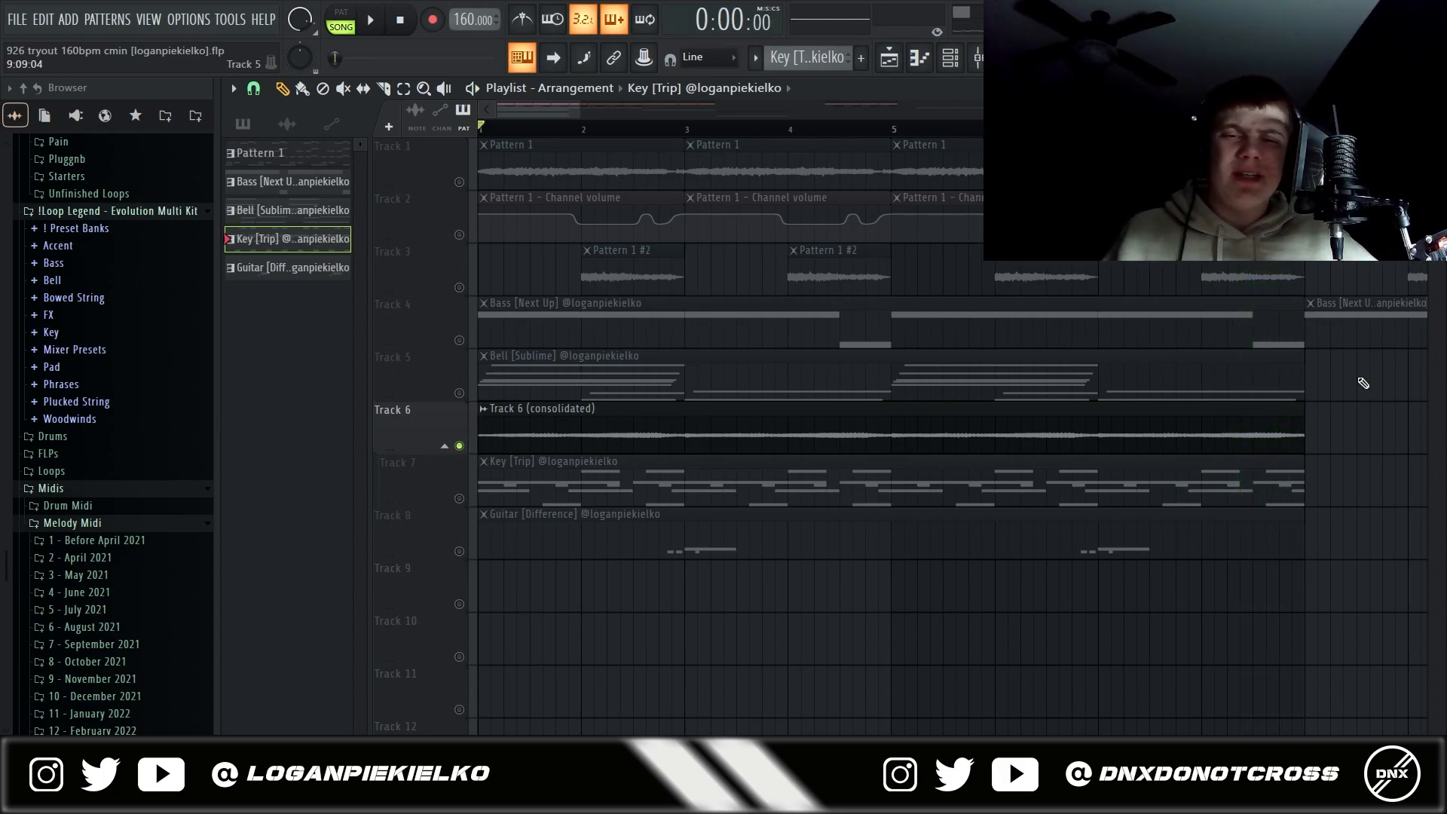
- Open the Guitar [Difference] pattern in the piano roll, examine its D5 and D#5 notes, and play it
double_click(717, 545)
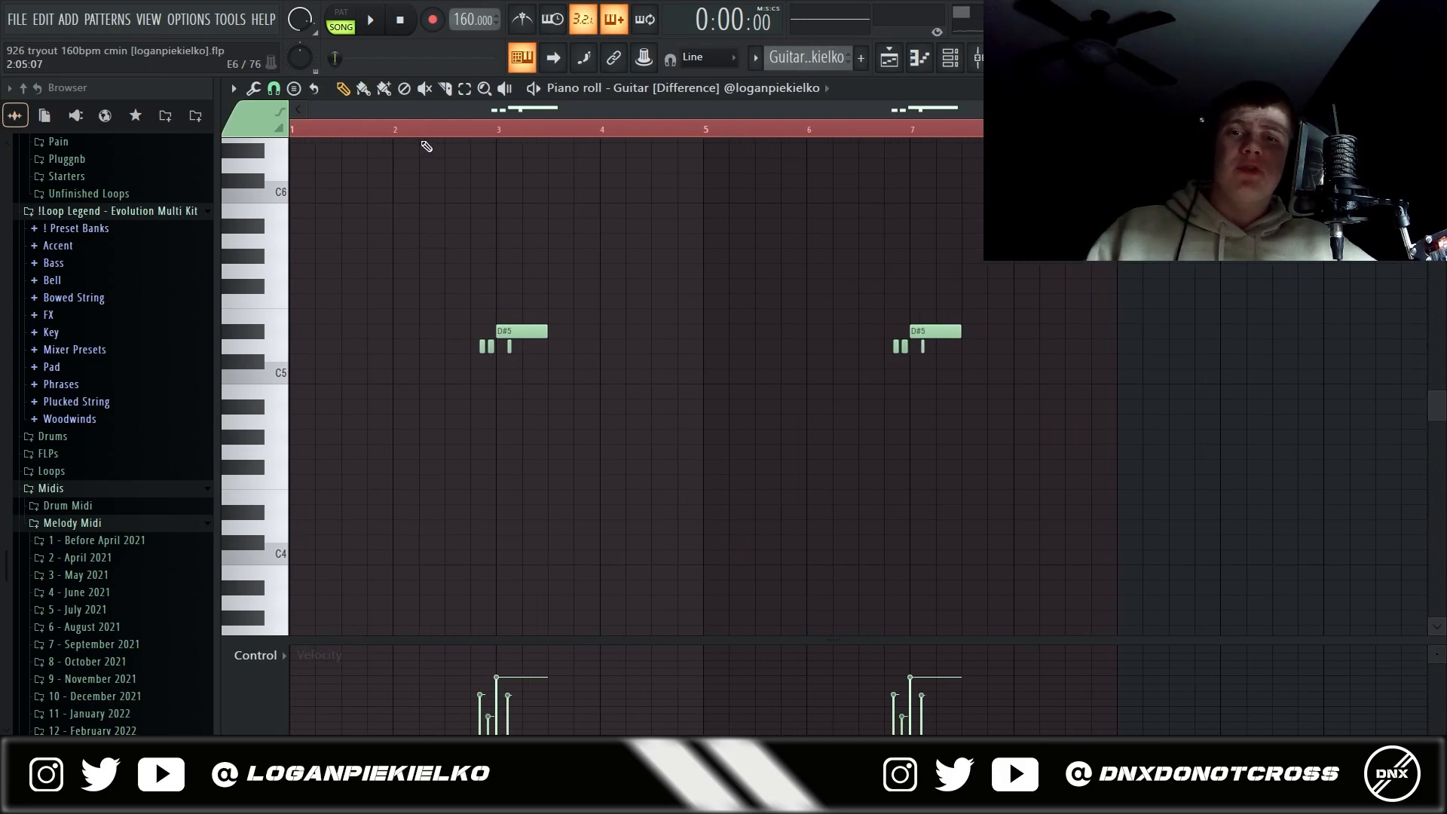
click(441, 134)
scroll(457, 188, up, 4)
scroll(491, 193, down, 1)
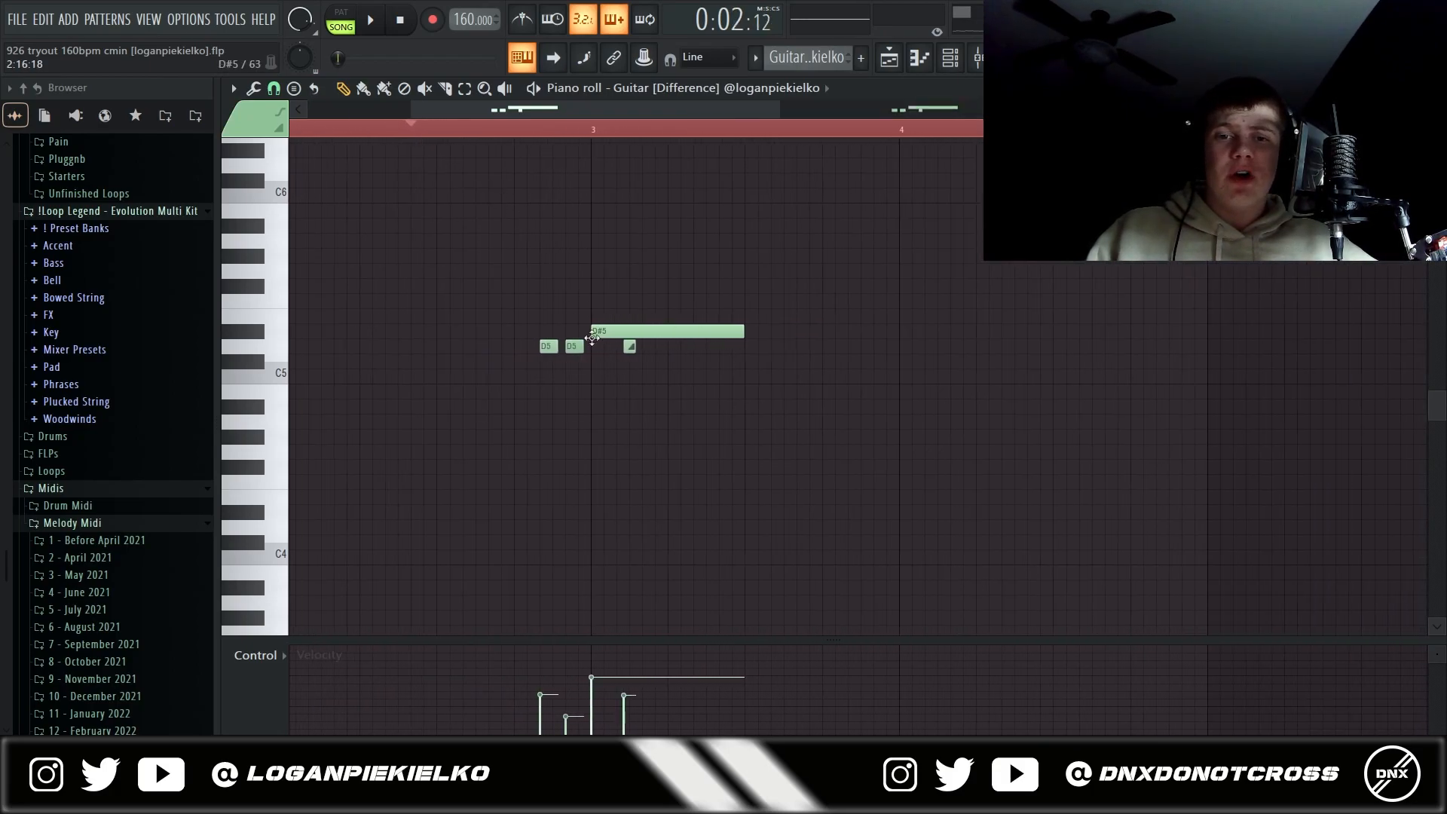
scroll(588, 323, up, 2)
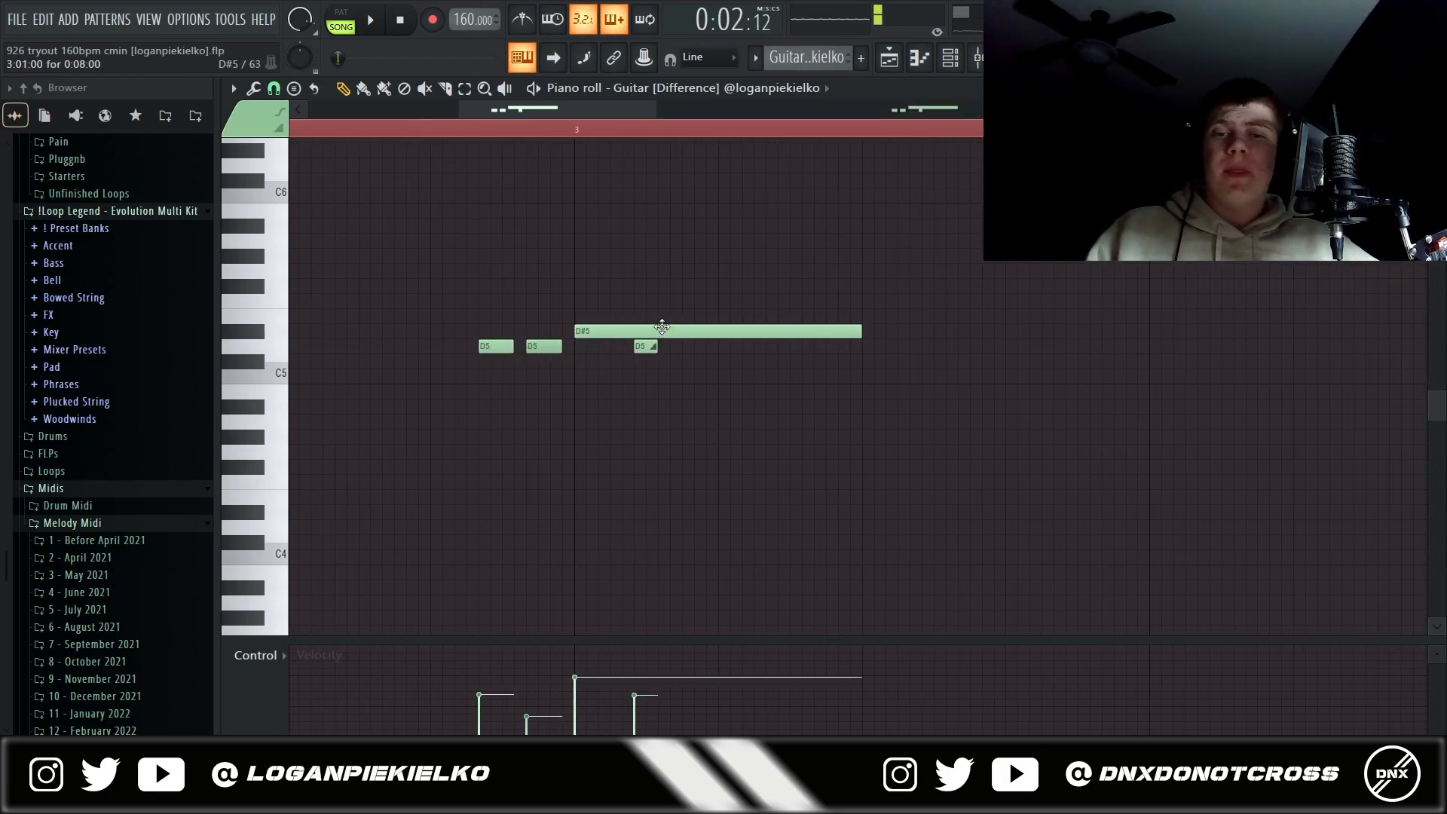
scroll(608, 358, down, 3)
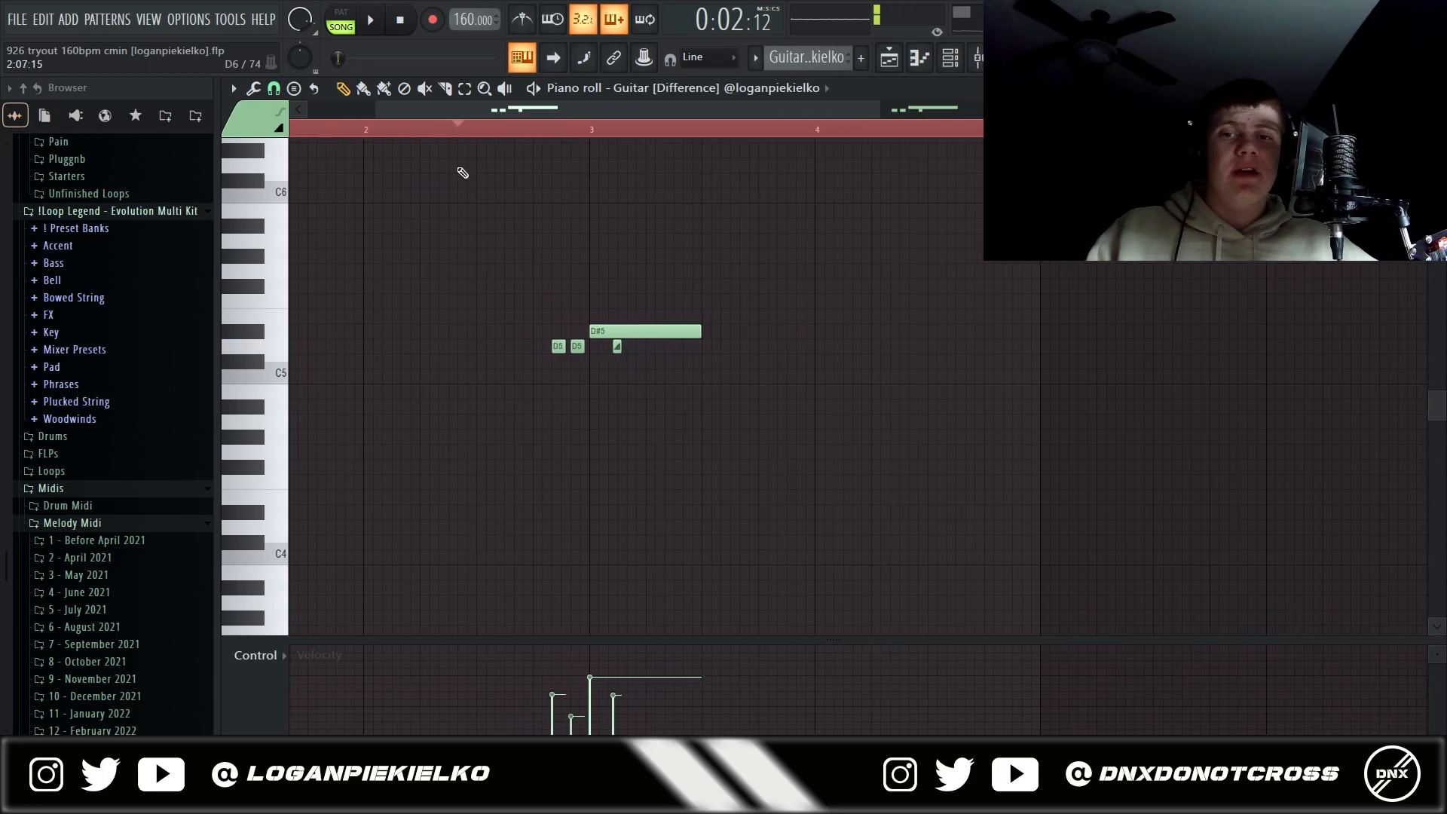
scroll(481, 137, down, 3)
key(space)
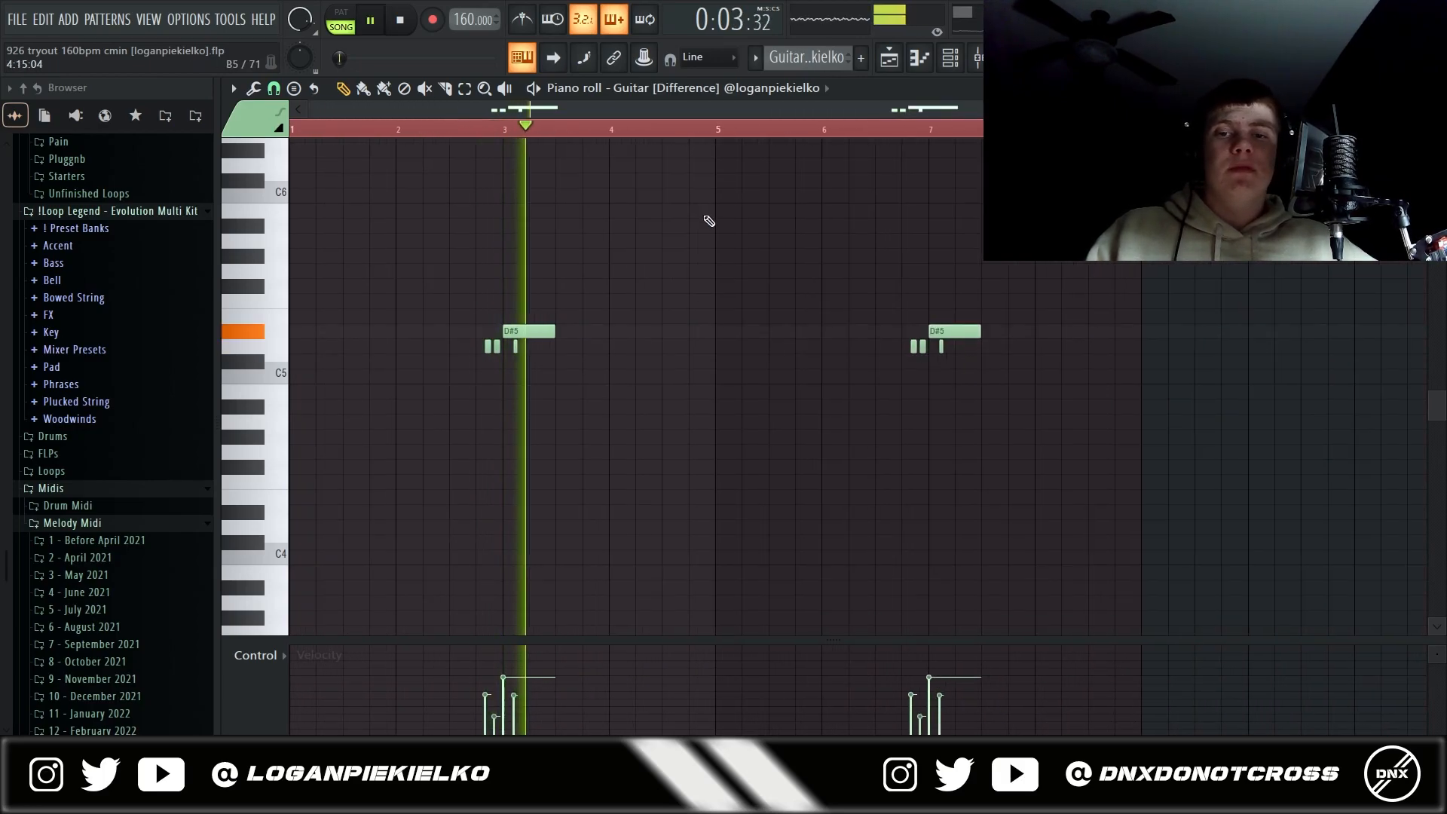
key(space)
- Inspect Fruity Reeverb 2 and Stomp Board on mixer Insert 6, and return to the playlist
key(F9)
click(1294, 320)
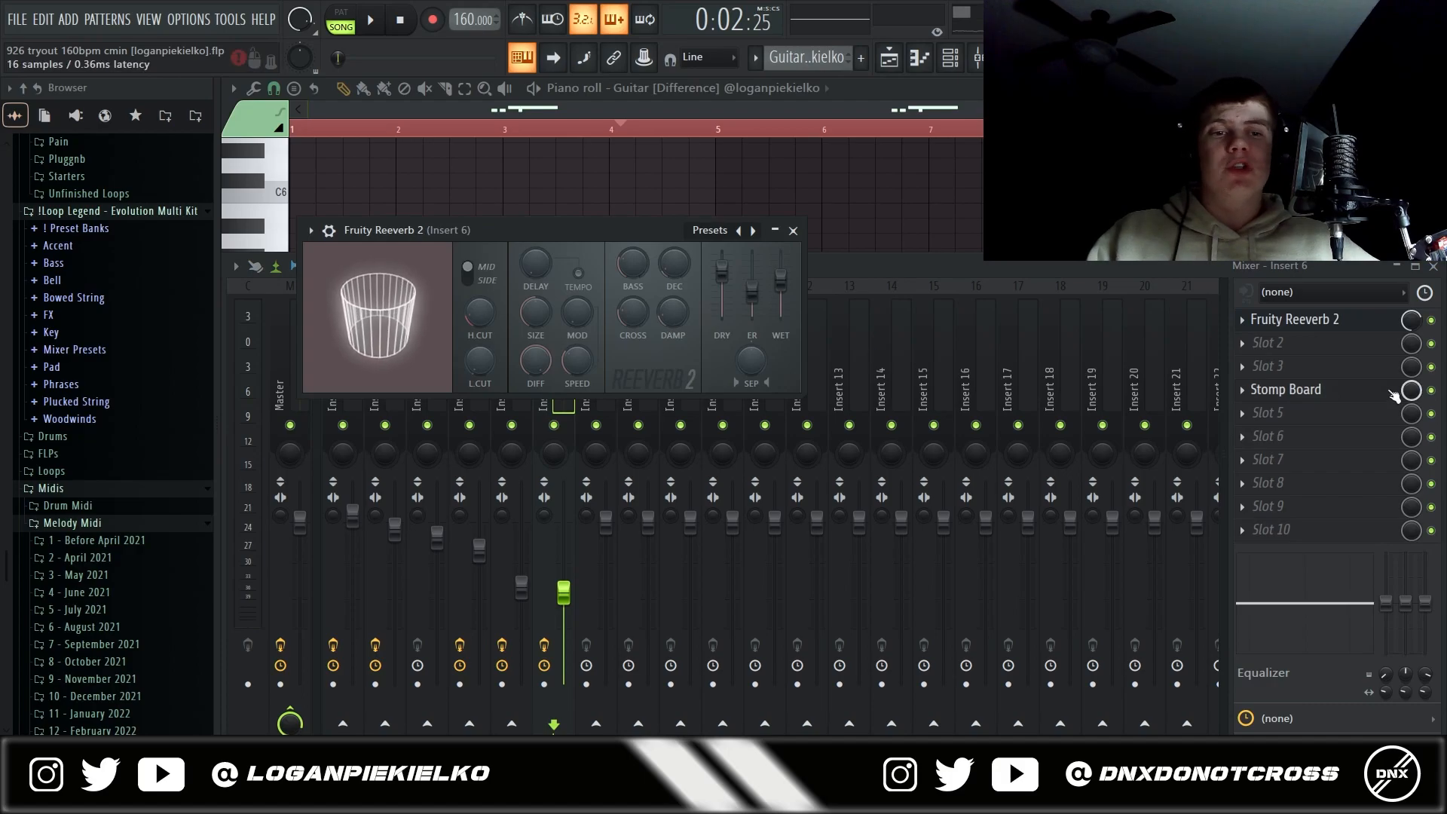
click(1286, 389)
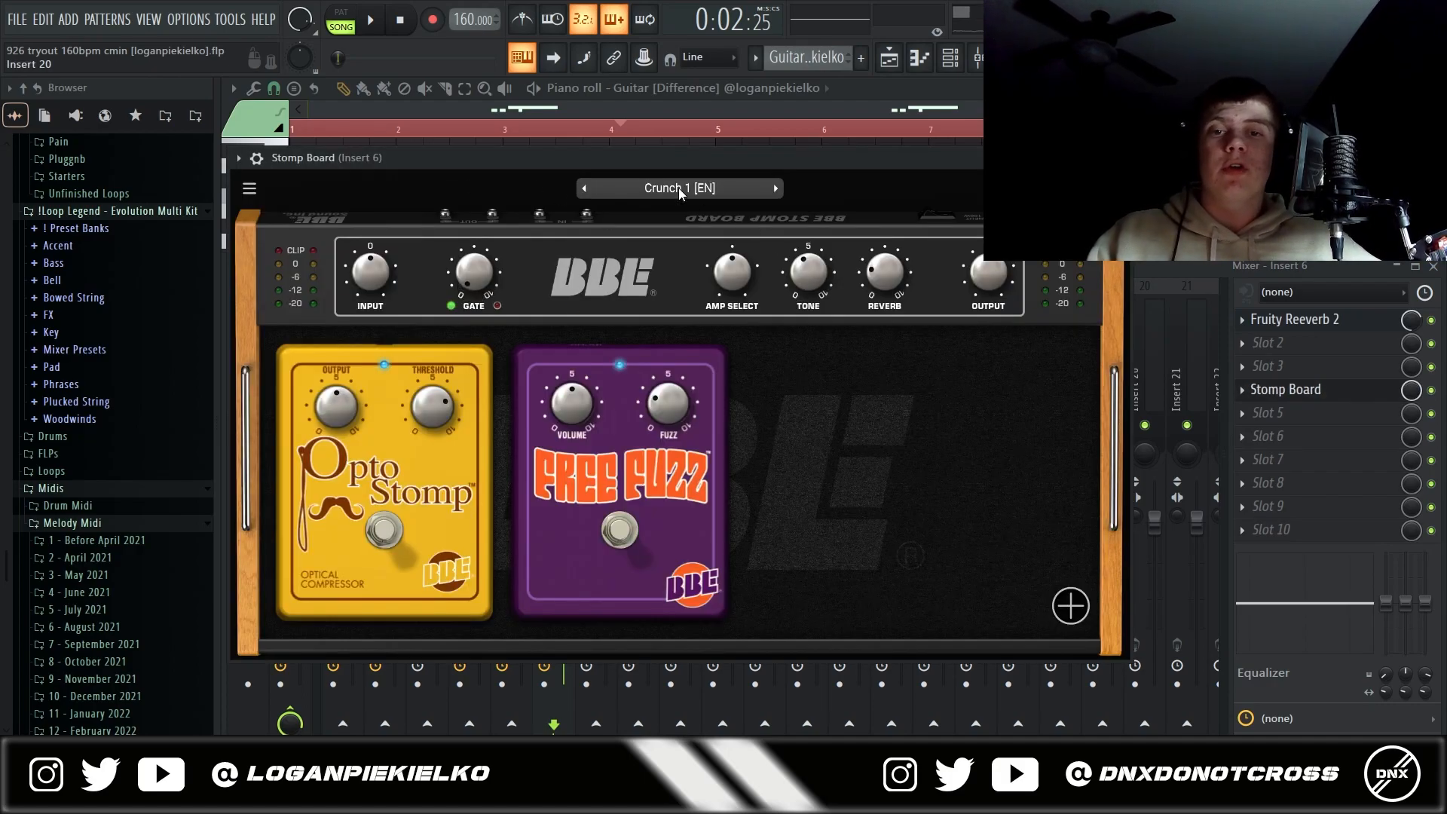
key(F5)
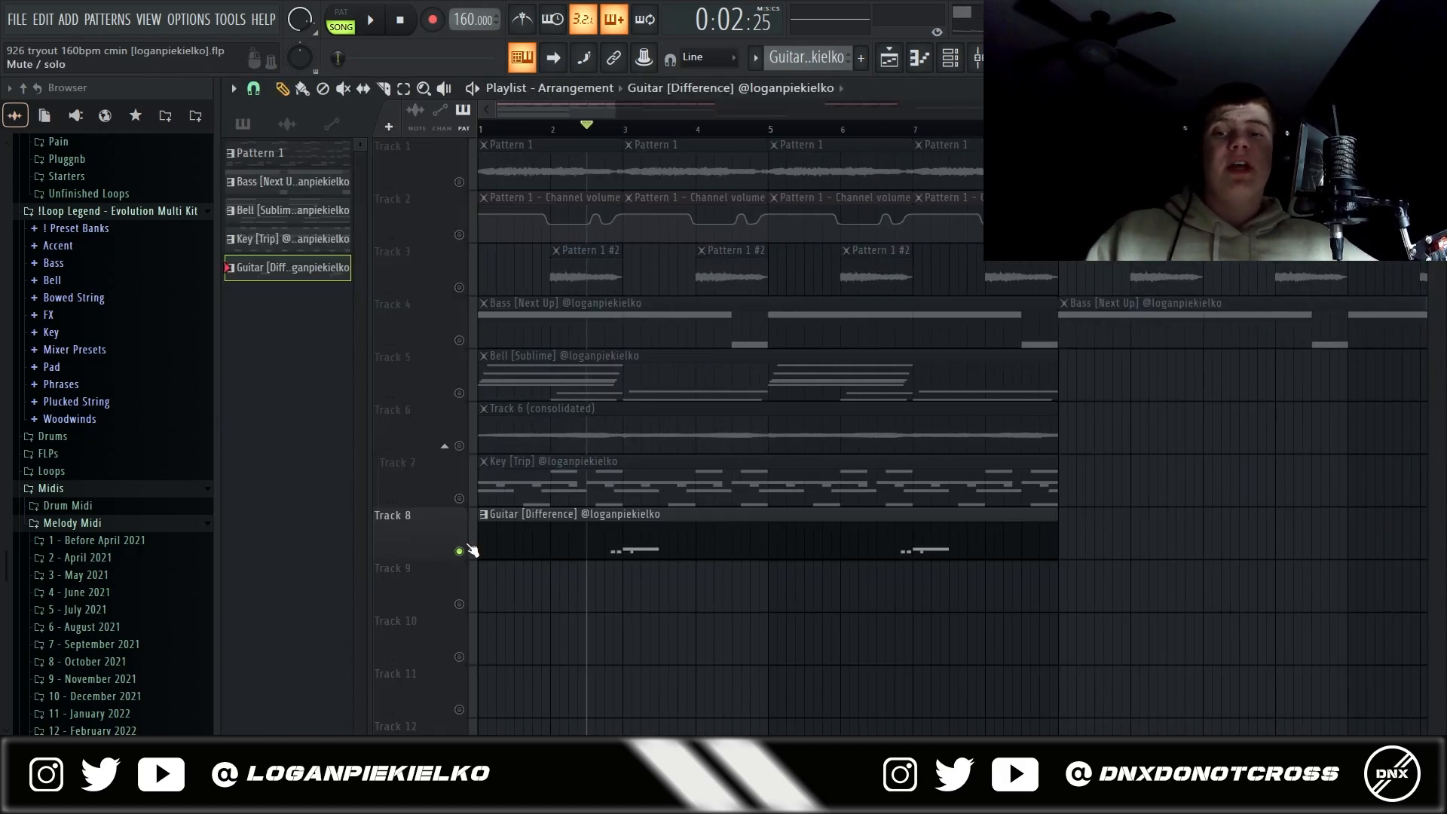
- Unsolo Track 8 in the playlist and play the full loop from the beginning
right_click(459, 551)
click(481, 132)
scroll(438, 221, up, 2)
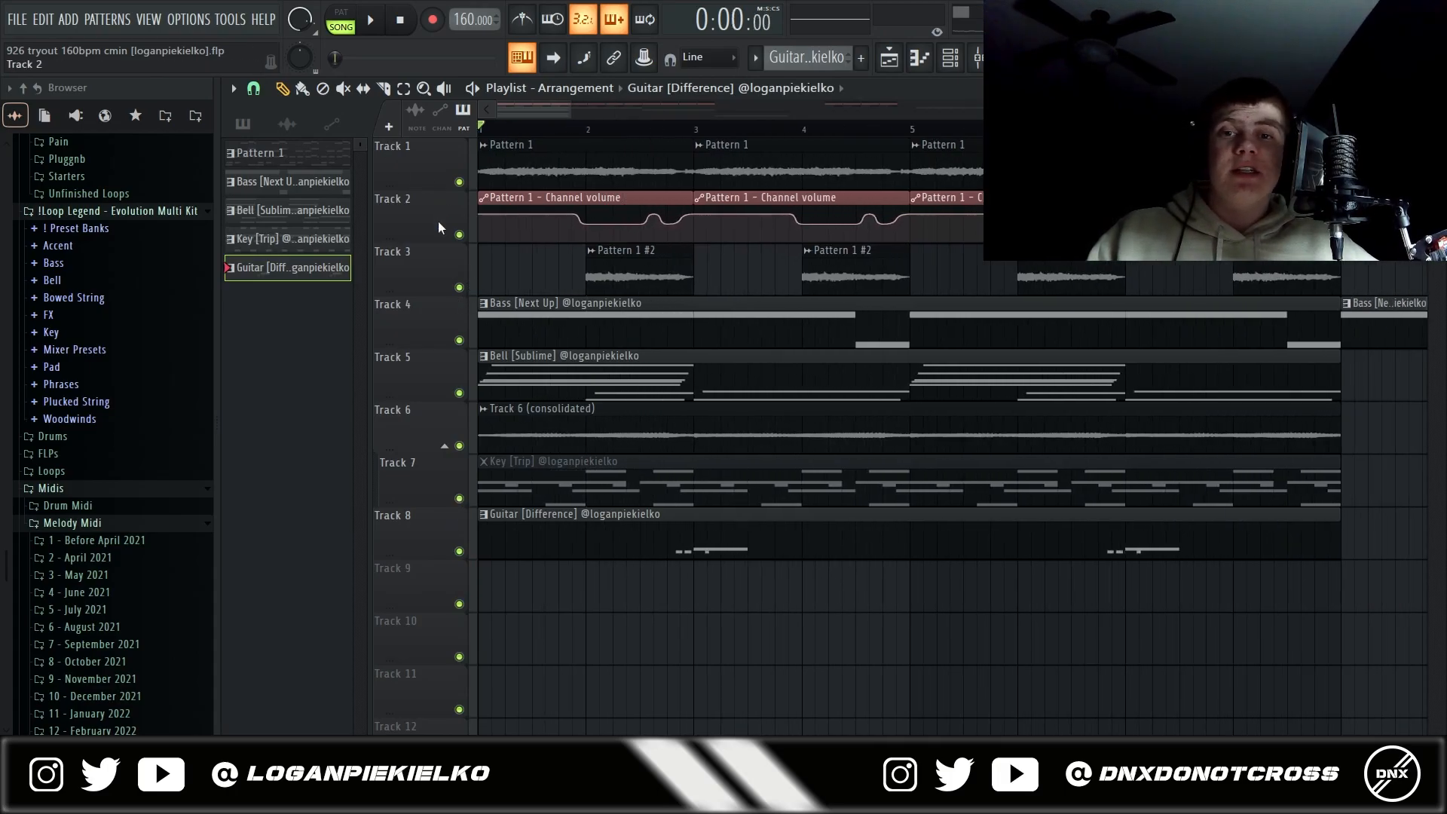
key(space)
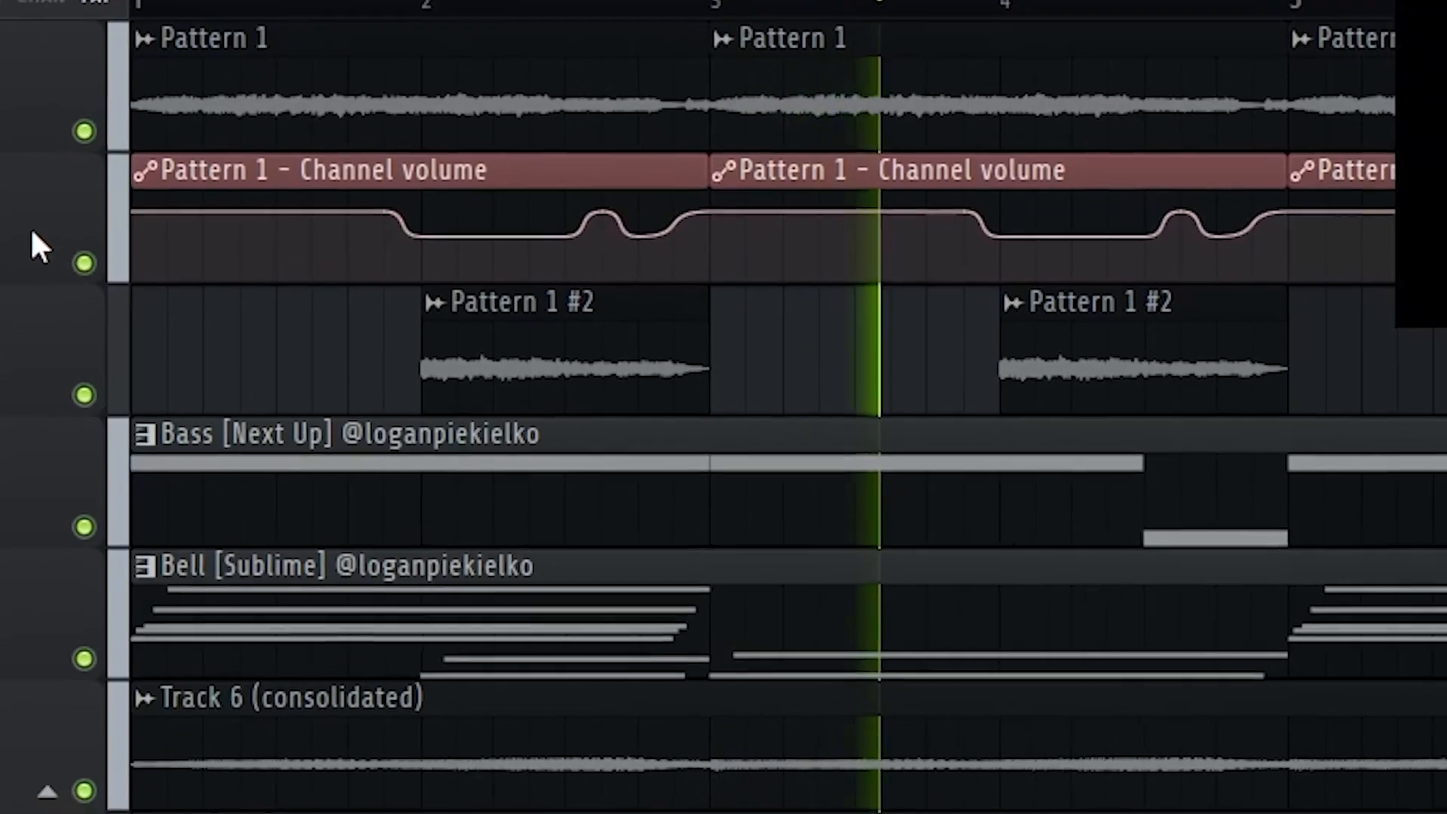
scroll(61, 258, down, 2)
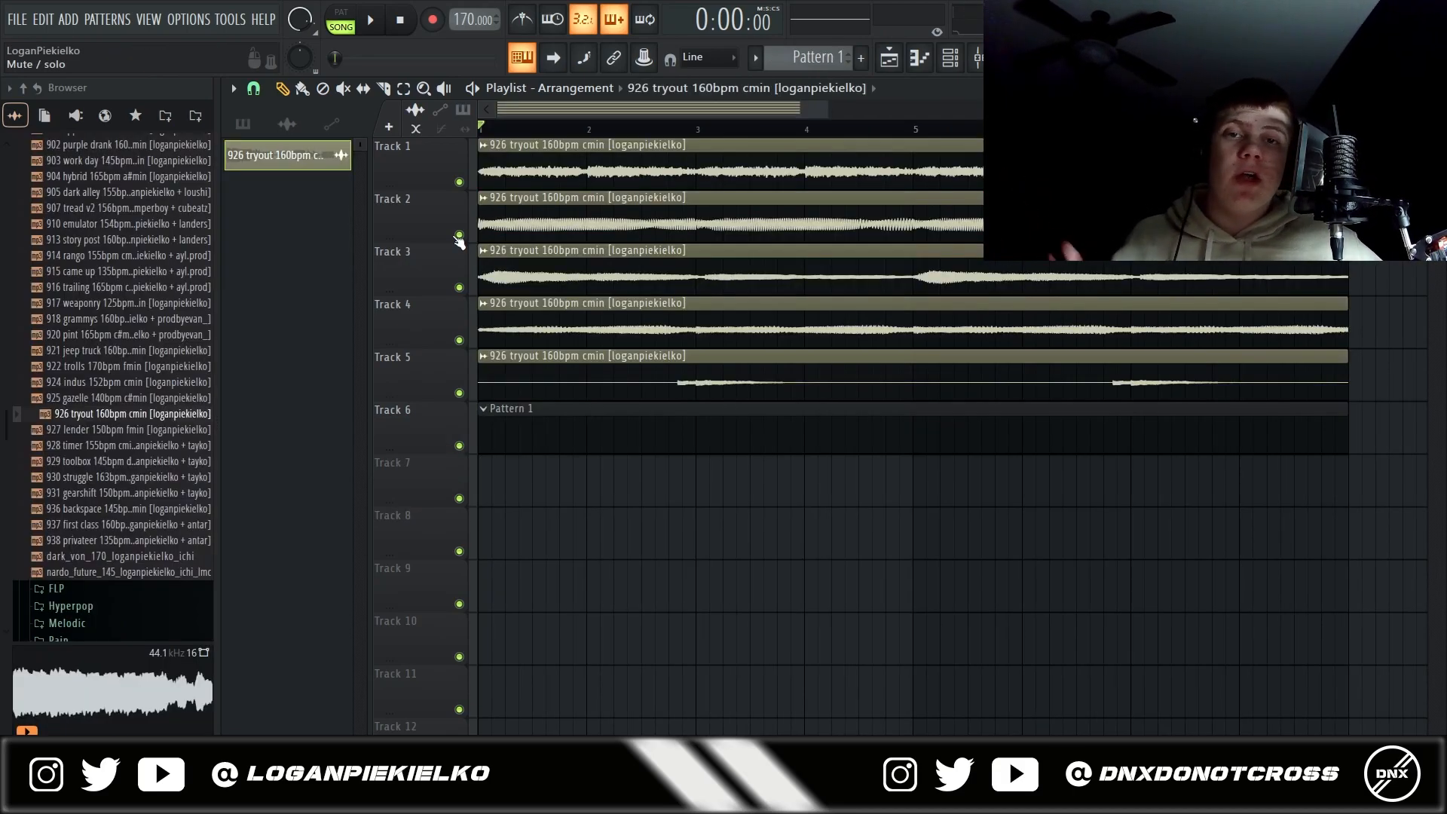
- Check the 926 tryout audio clip's settings, close them, and start song playback
double_click(702, 208)
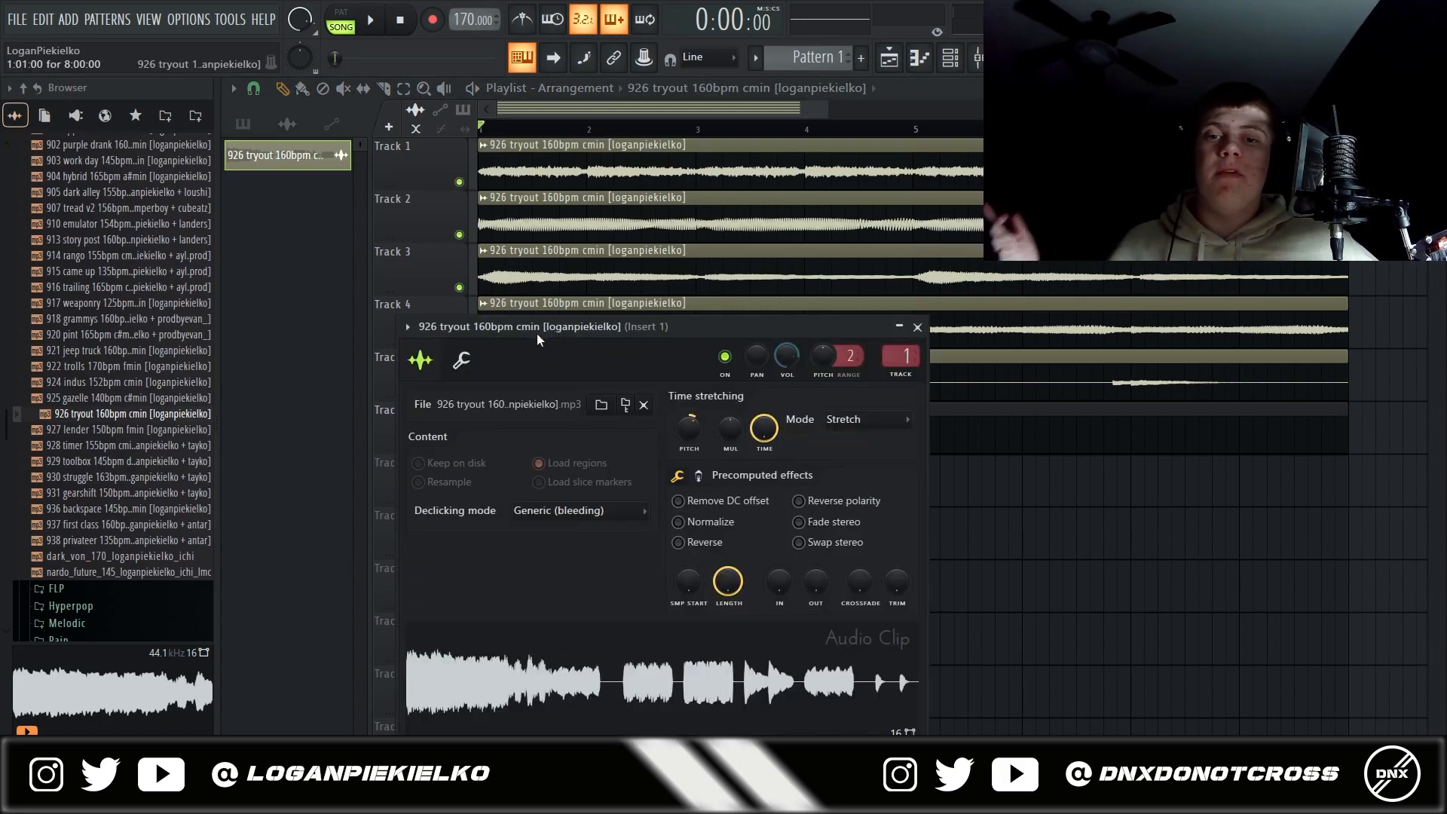
click(917, 326)
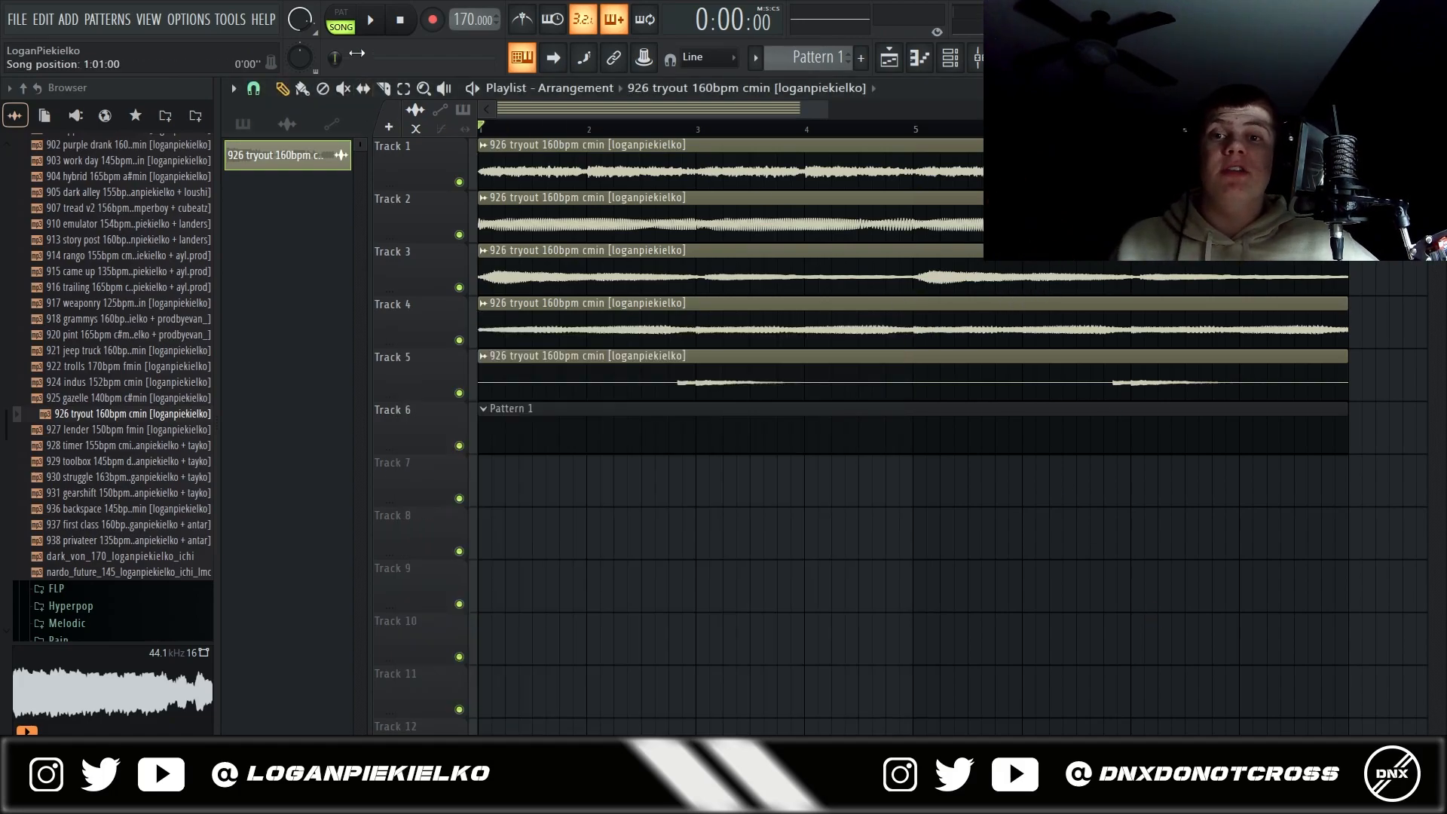
click(369, 24)
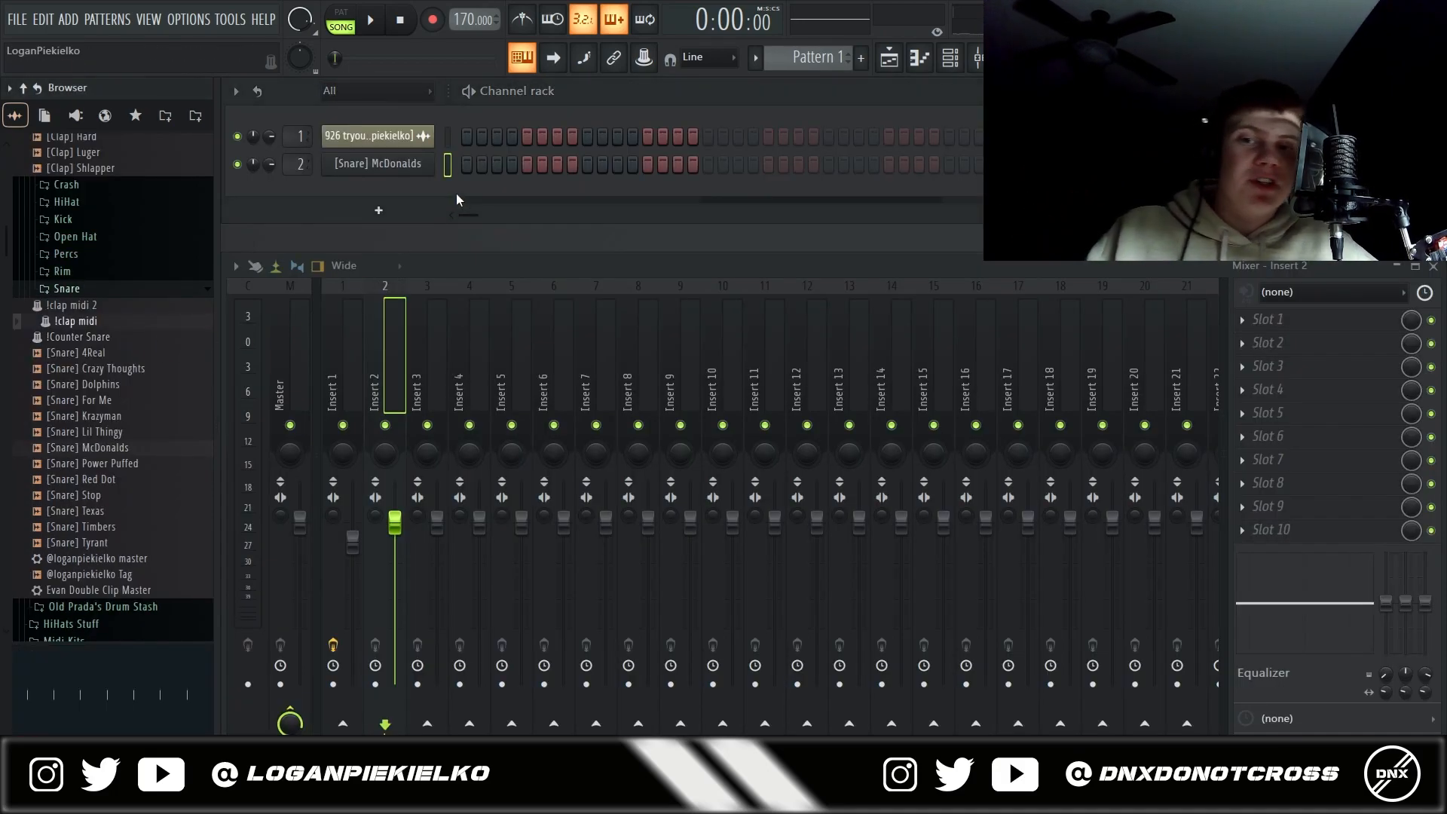
- Load the clap midi onto the [Snare] McDonalds channel and delete the extra [Snare] McDonalds #2 channel
drag(390, 198, 392, 200)
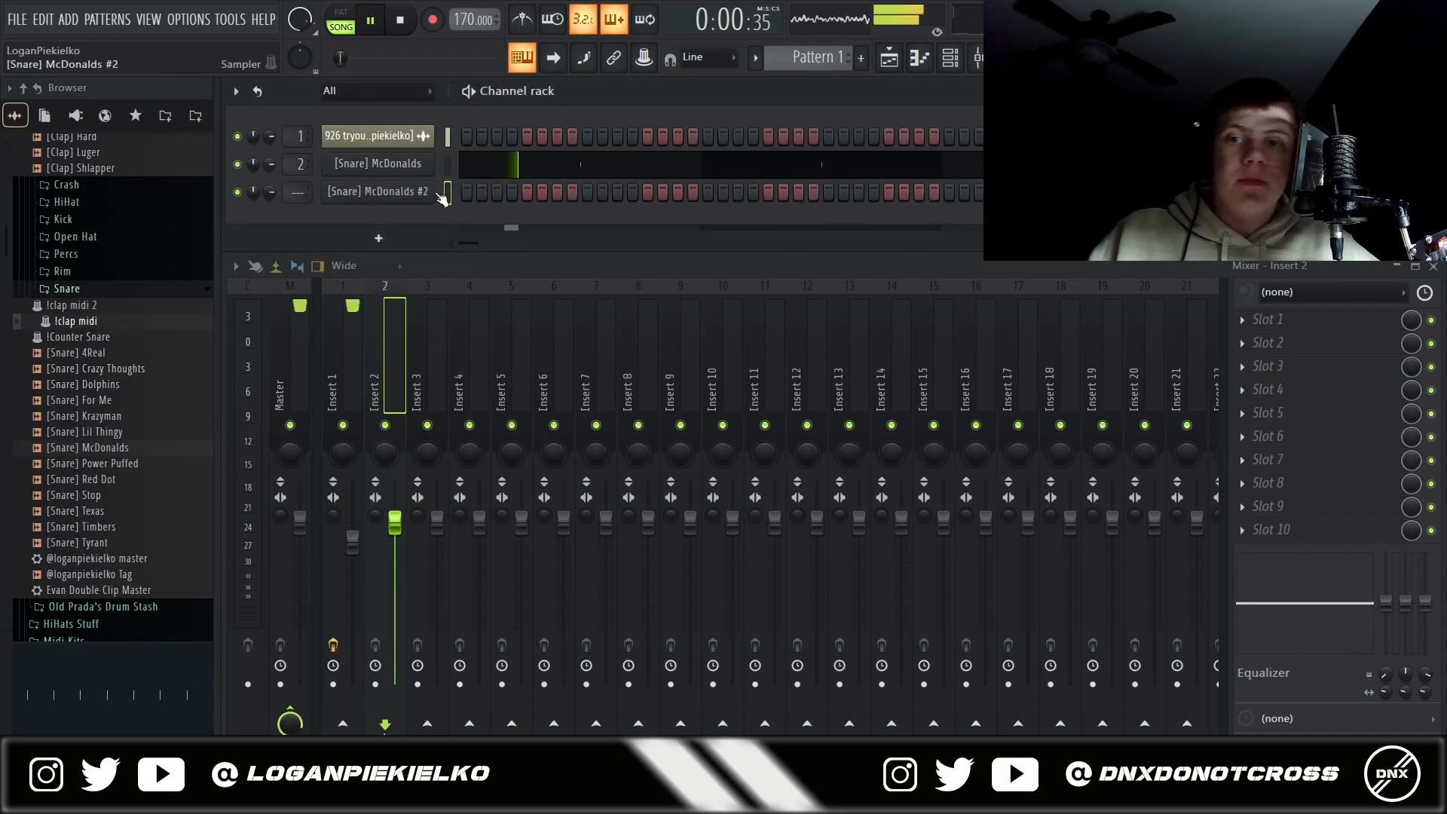
right_click(407, 189)
click(482, 393)
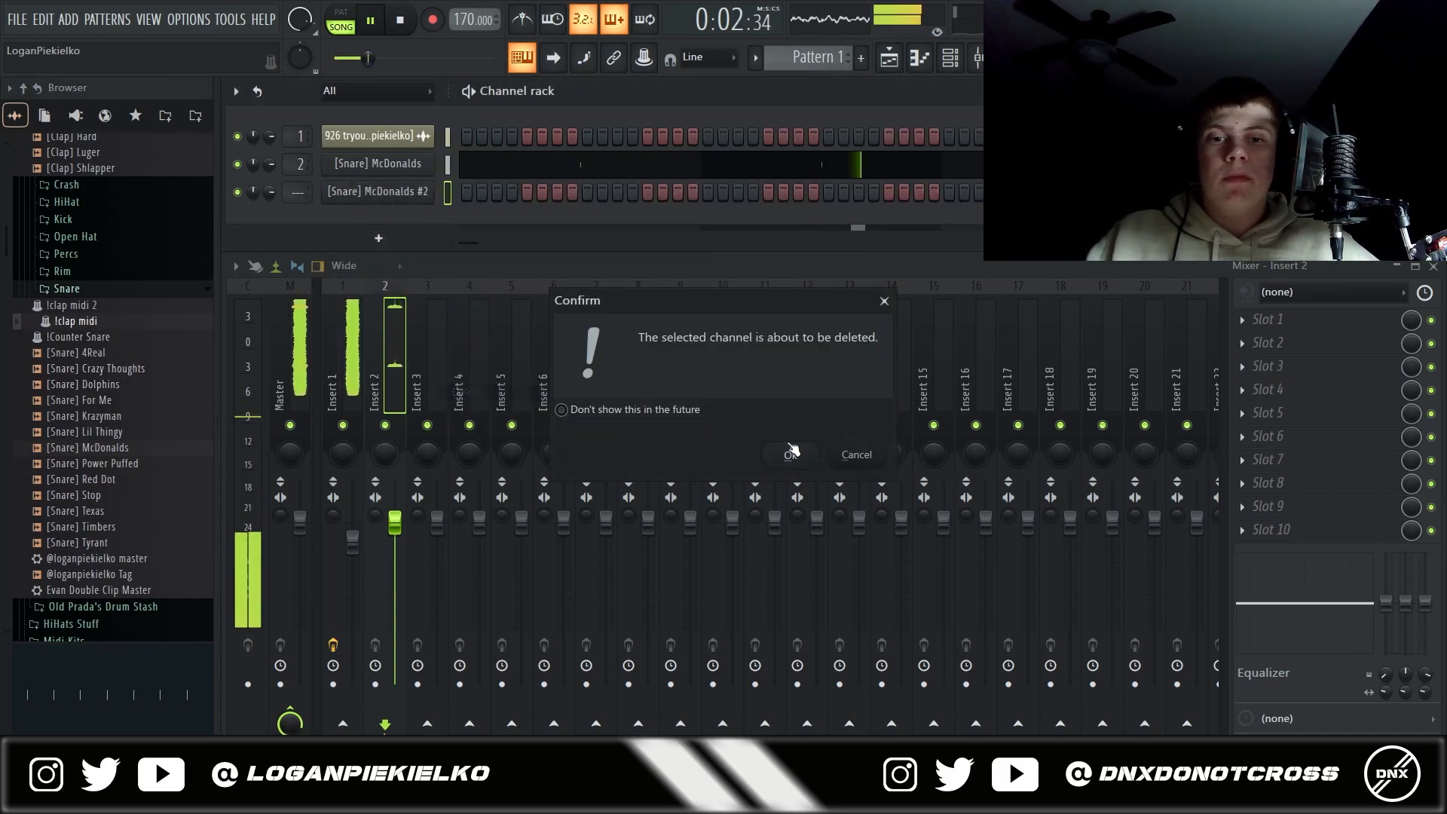
key(Return)
- Open the [Snare] McDonalds channel in the piano roll and check its notes
click(377, 164)
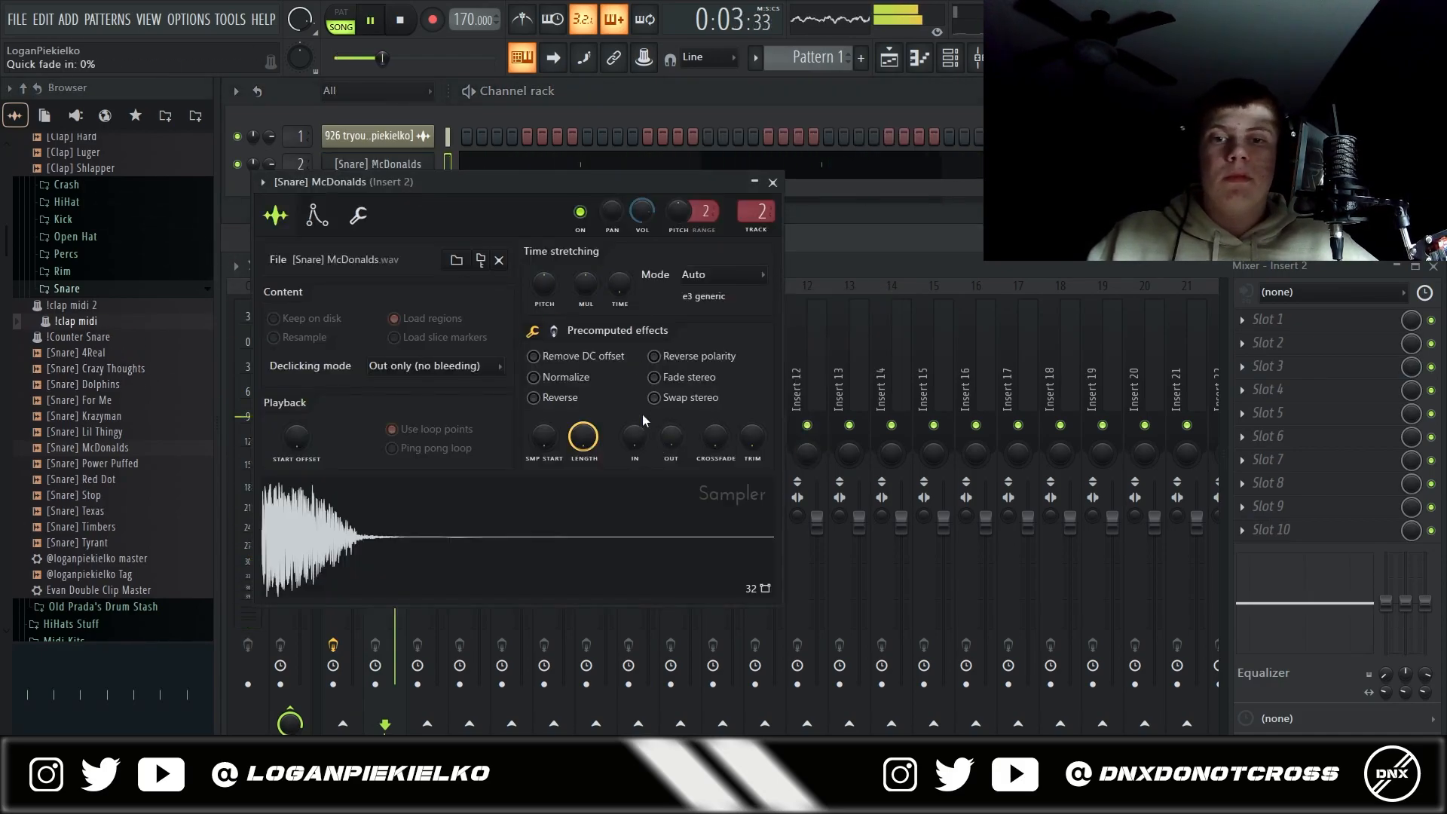
click(773, 183)
right_click(411, 164)
click(475, 178)
right_click(411, 165)
click(472, 162)
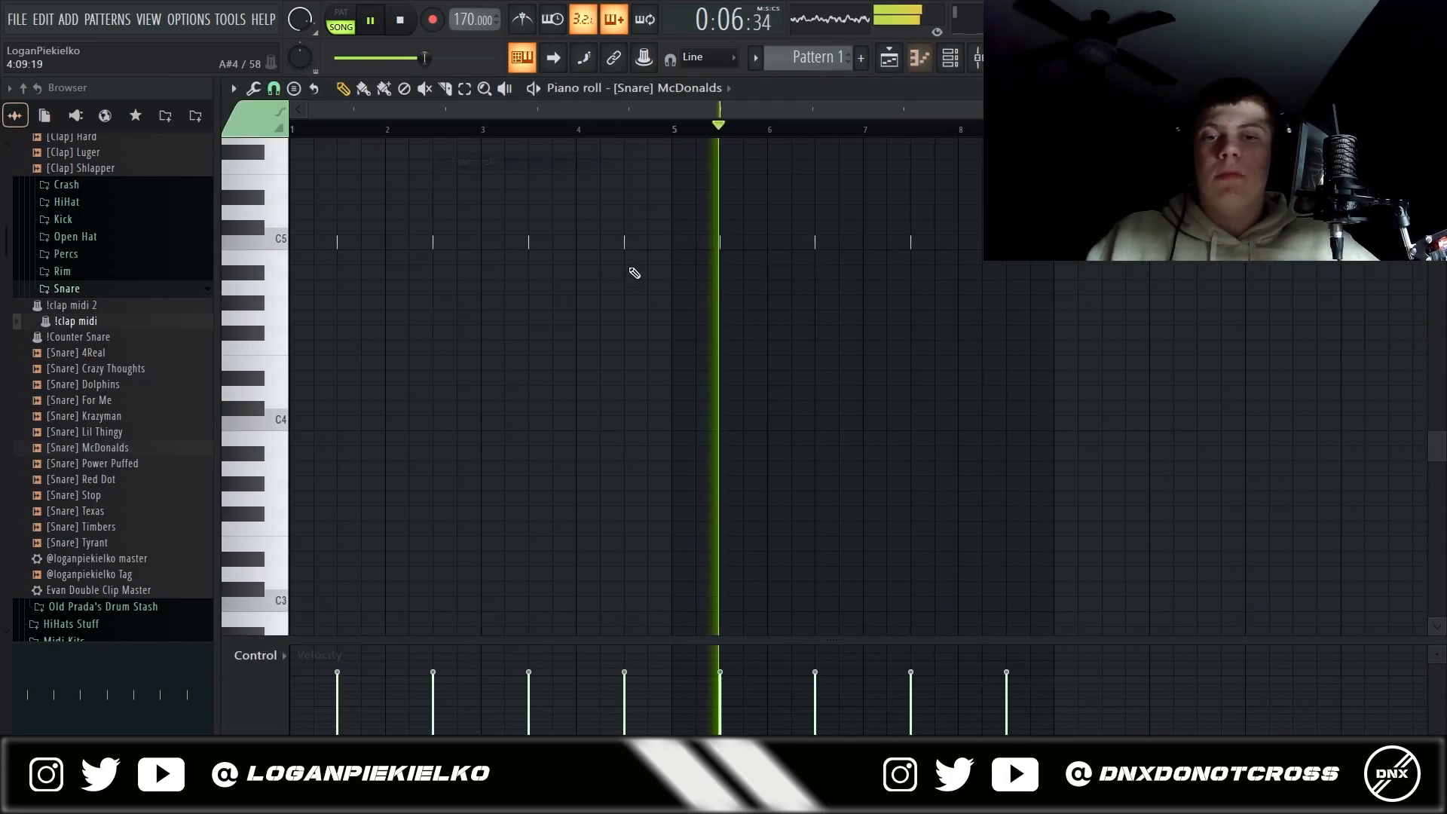
scroll(598, 243, up, 5)
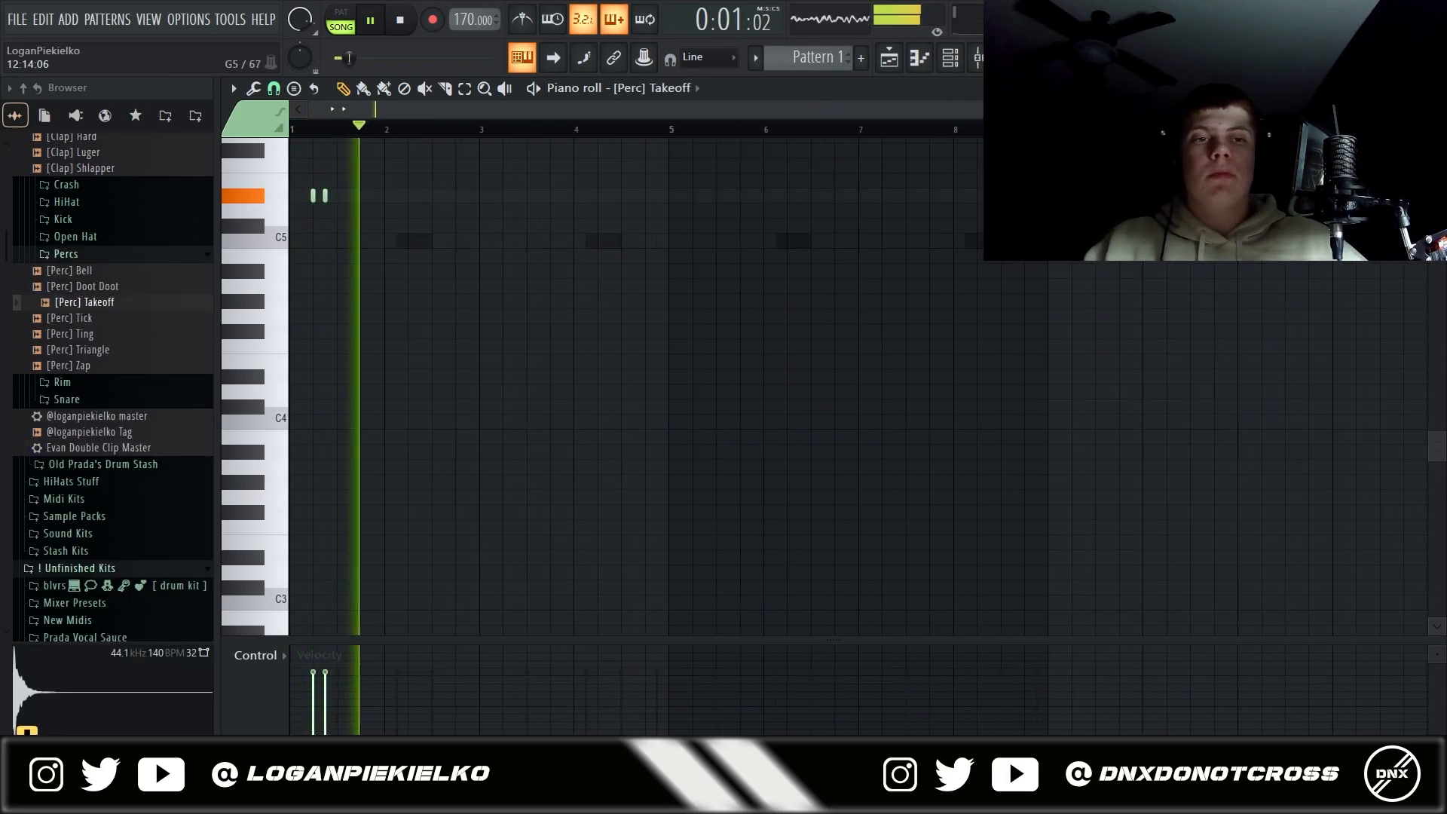
- Add the [Open Hat] One channel with a hit on its first step, and balance the Insert 4 and 5 levels
click(1434, 88)
click(846, 255)
click(407, 204)
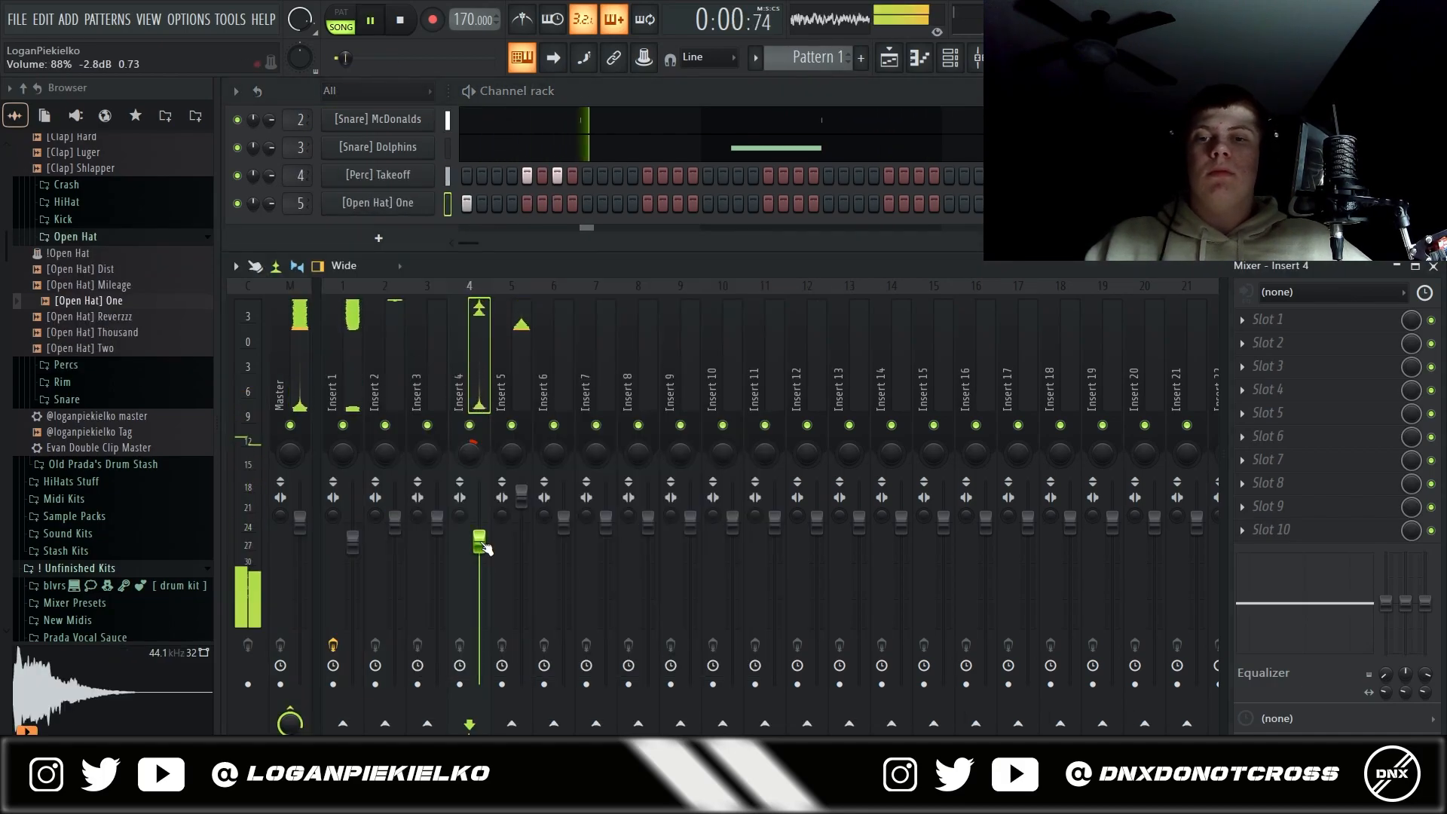
key(space)
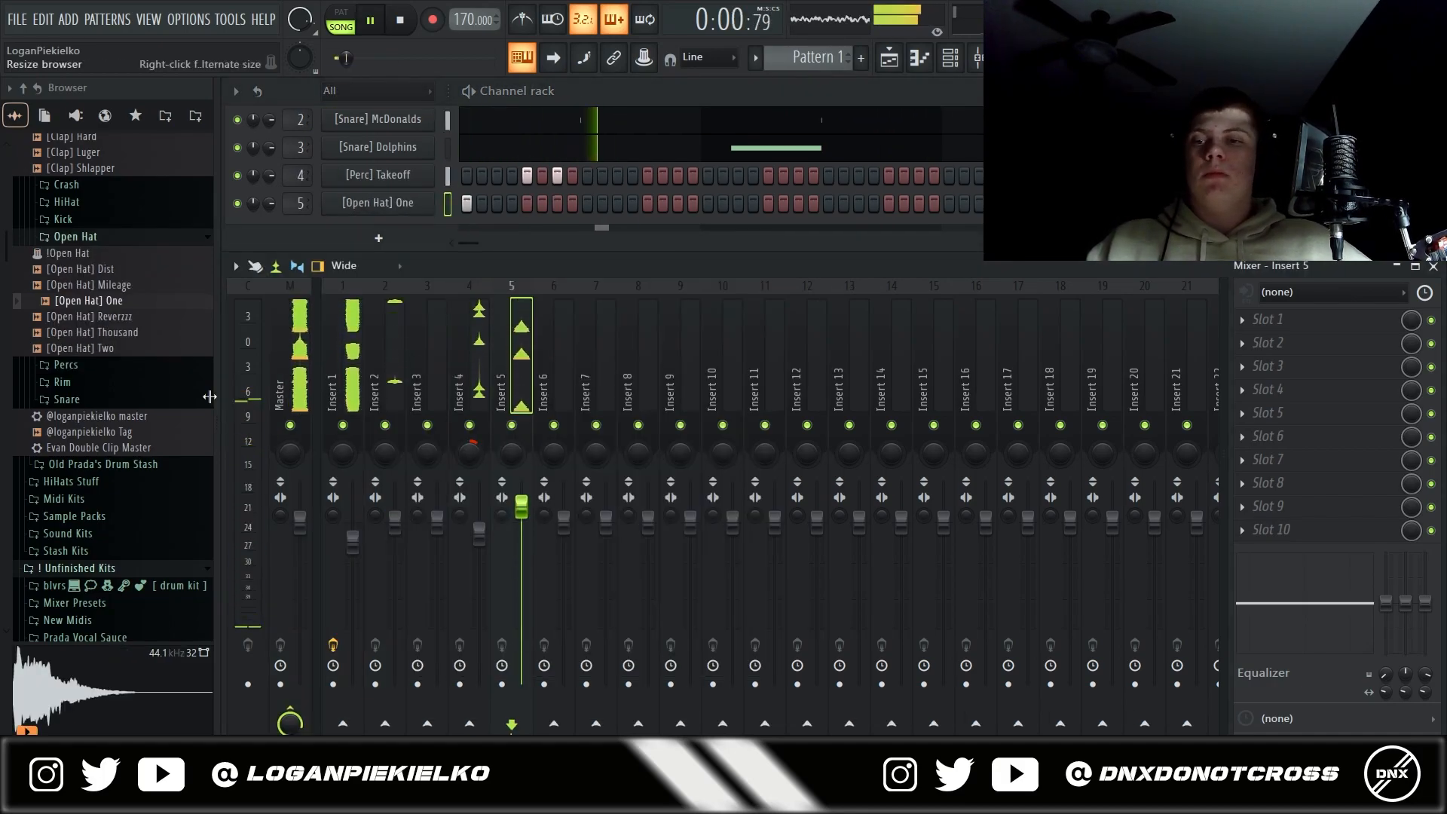
- Add [Open Hat] Thousand with two D4 notes in bar 2 and a D#4 note lasting all of bar 3
click(142, 338)
key(space)
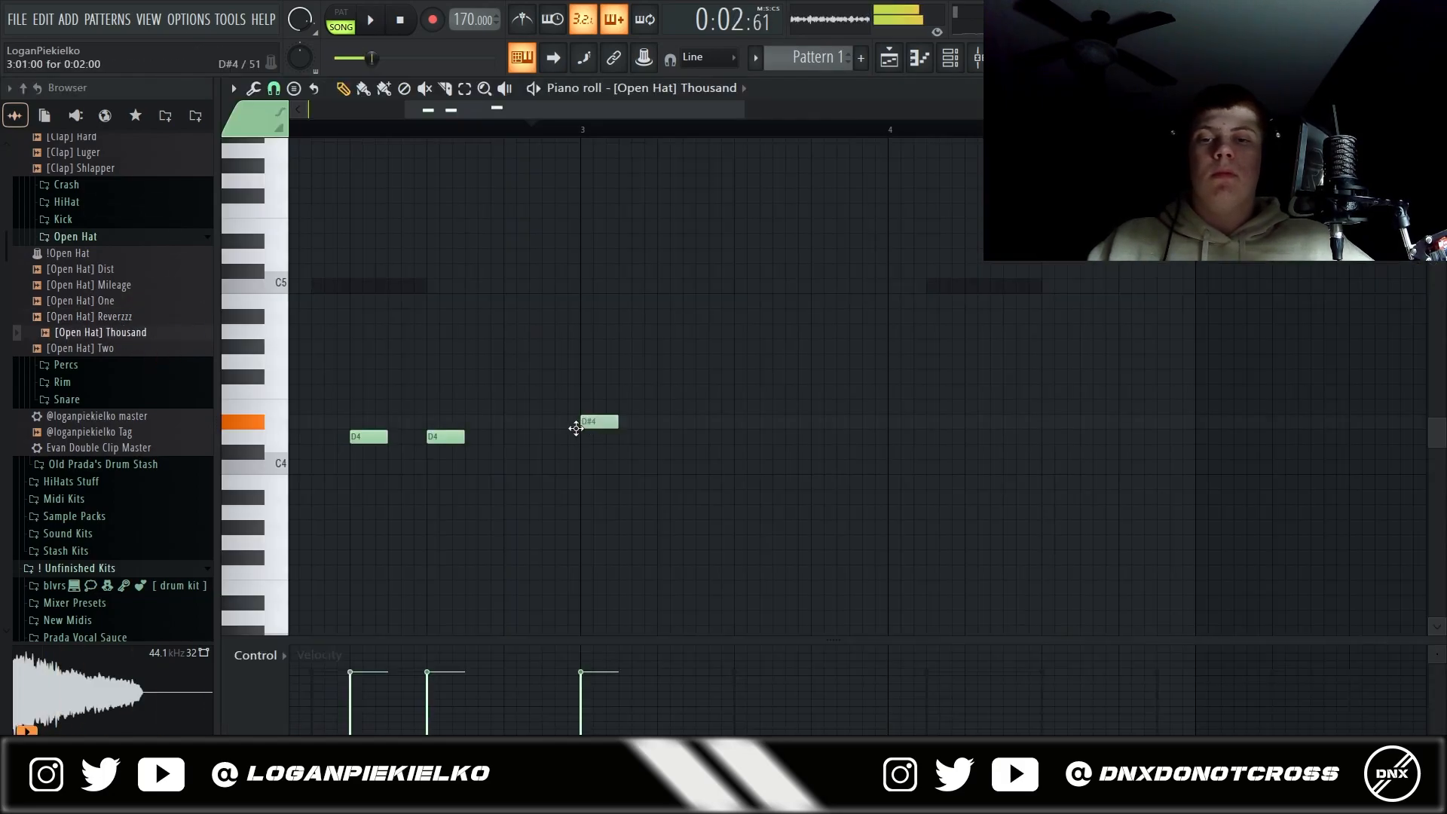
drag(615, 428, 601, 425)
key(space)
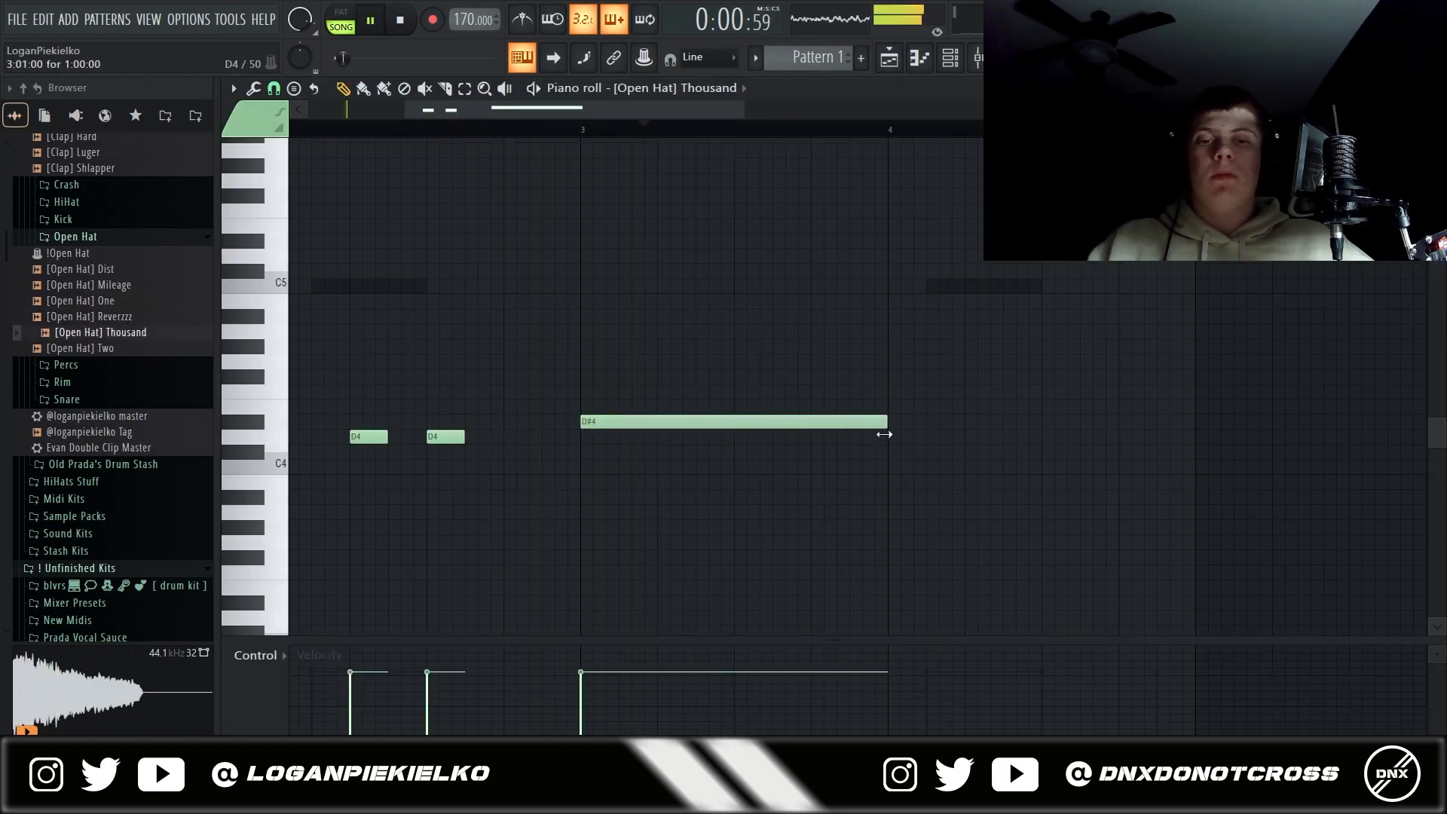
- Add faster roll notes to the [HiHat] Hit 2 pattern in the piano roll
scroll(847, 430, down, 3)
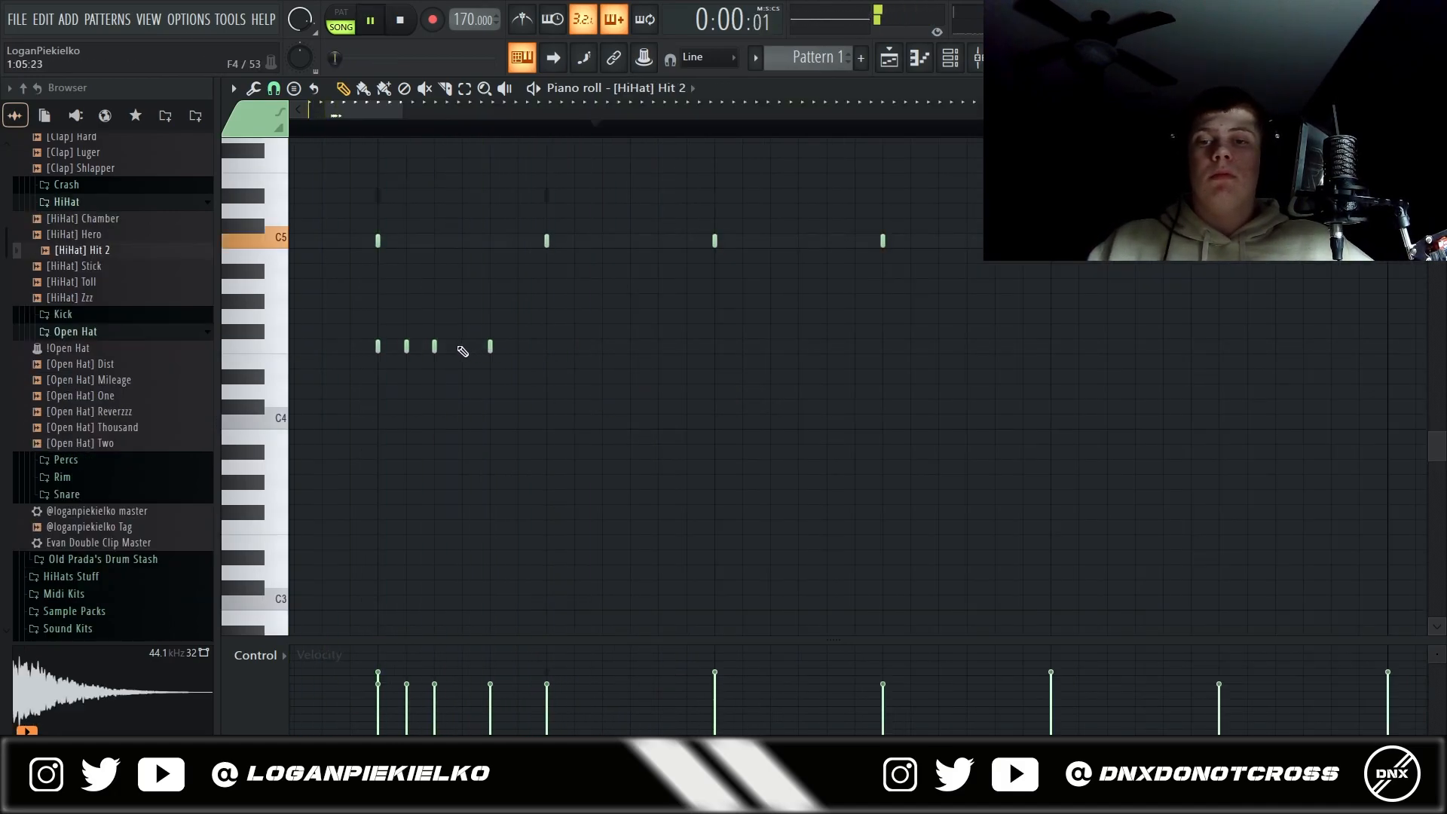
drag(486, 348, 337, 354)
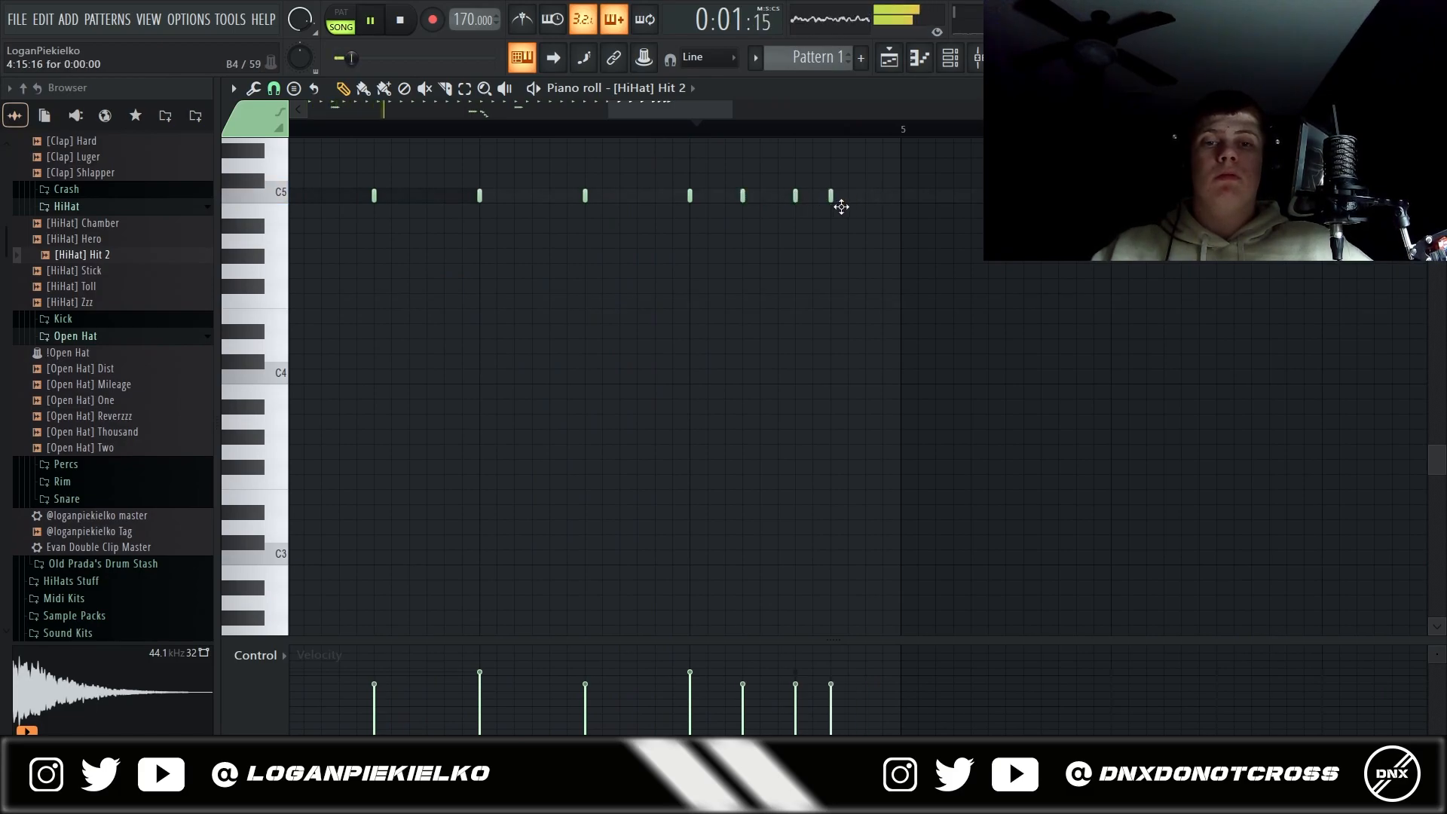
scroll(767, 268, down, 3)
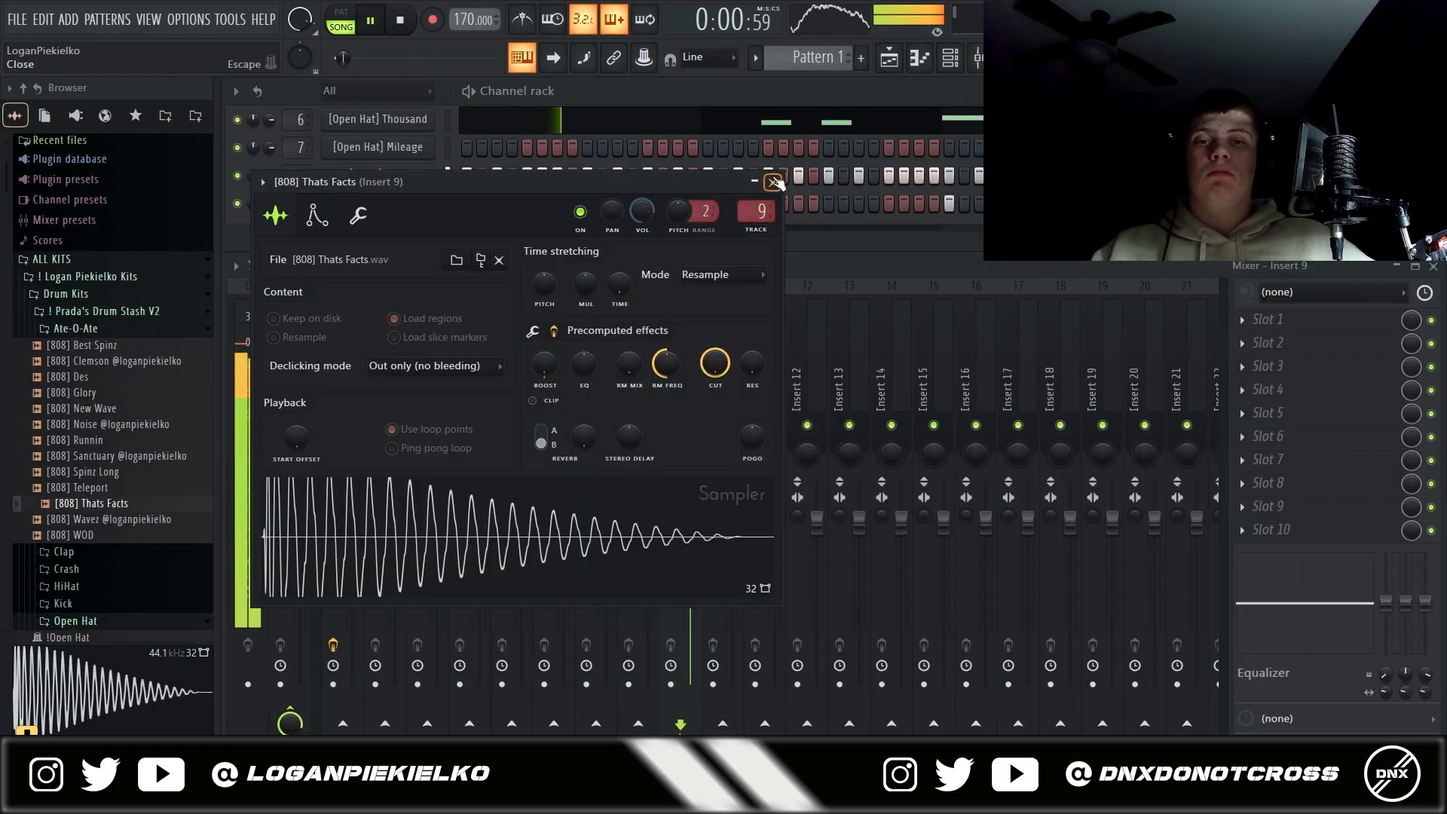
- Open the [808] Thats Facts channel in the piano roll and delete the second D5 note in bar 3
click(774, 181)
right_click(430, 195)
click(463, 201)
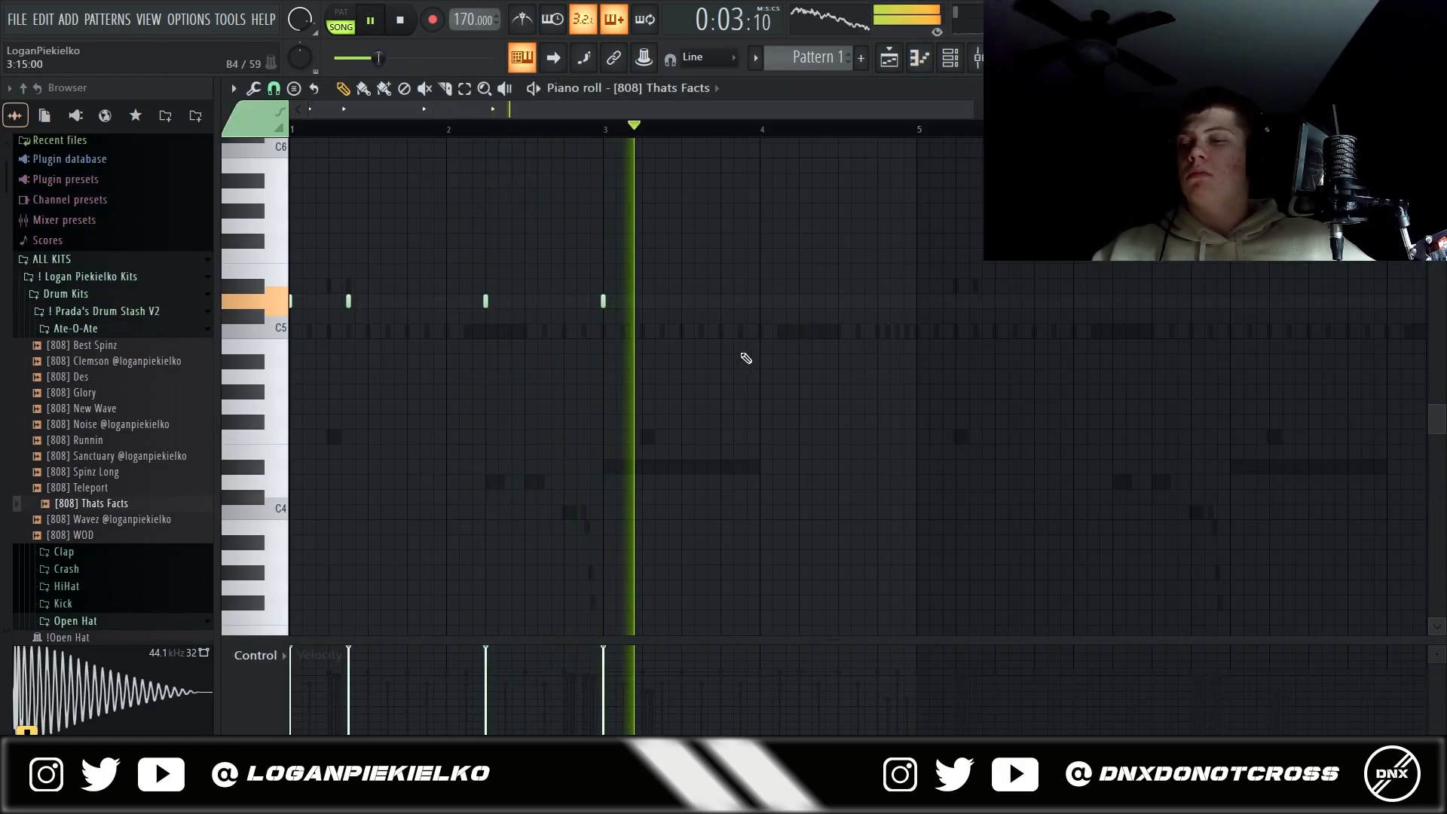
key(space)
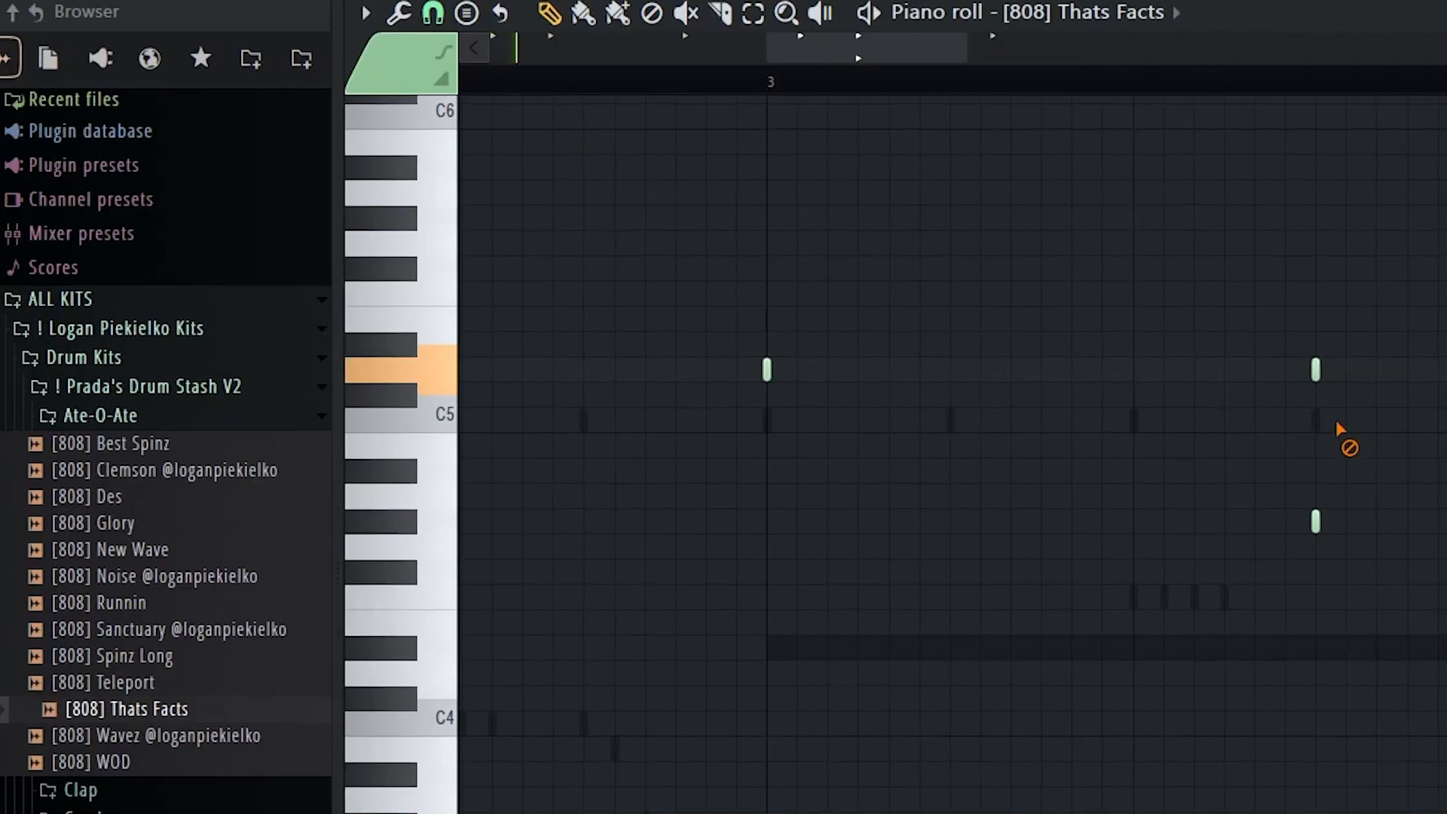
right_click(1315, 369)
scroll(1259, 381, down, 2)
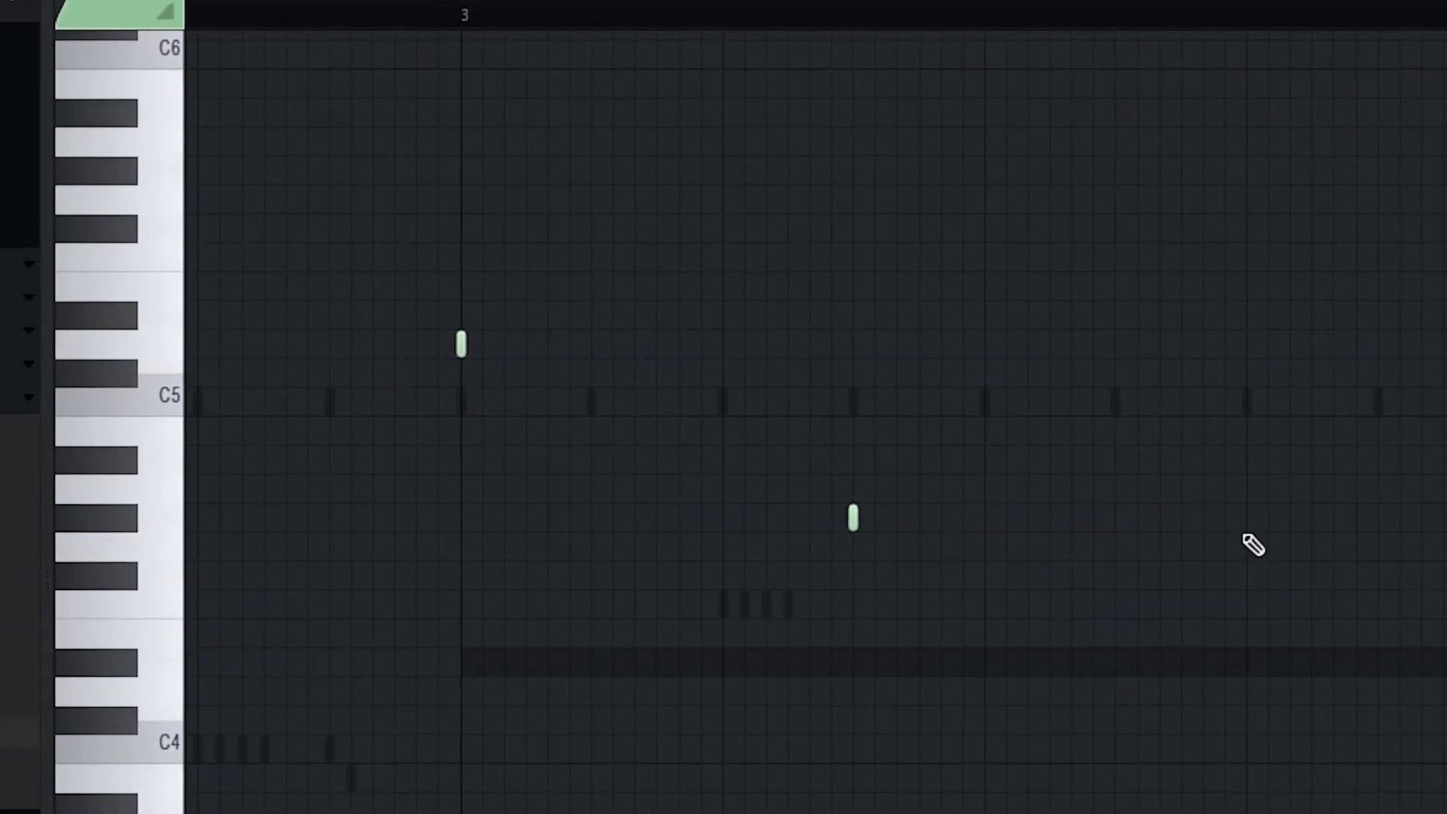
- Place further notes in the [808] Thats Facts pattern to continue the bassline past bar 3
click(1293, 520)
scroll(1290, 520, down, 2)
scroll(1267, 332, up, 1)
click(1261, 326)
scroll(1349, 415, down, 2)
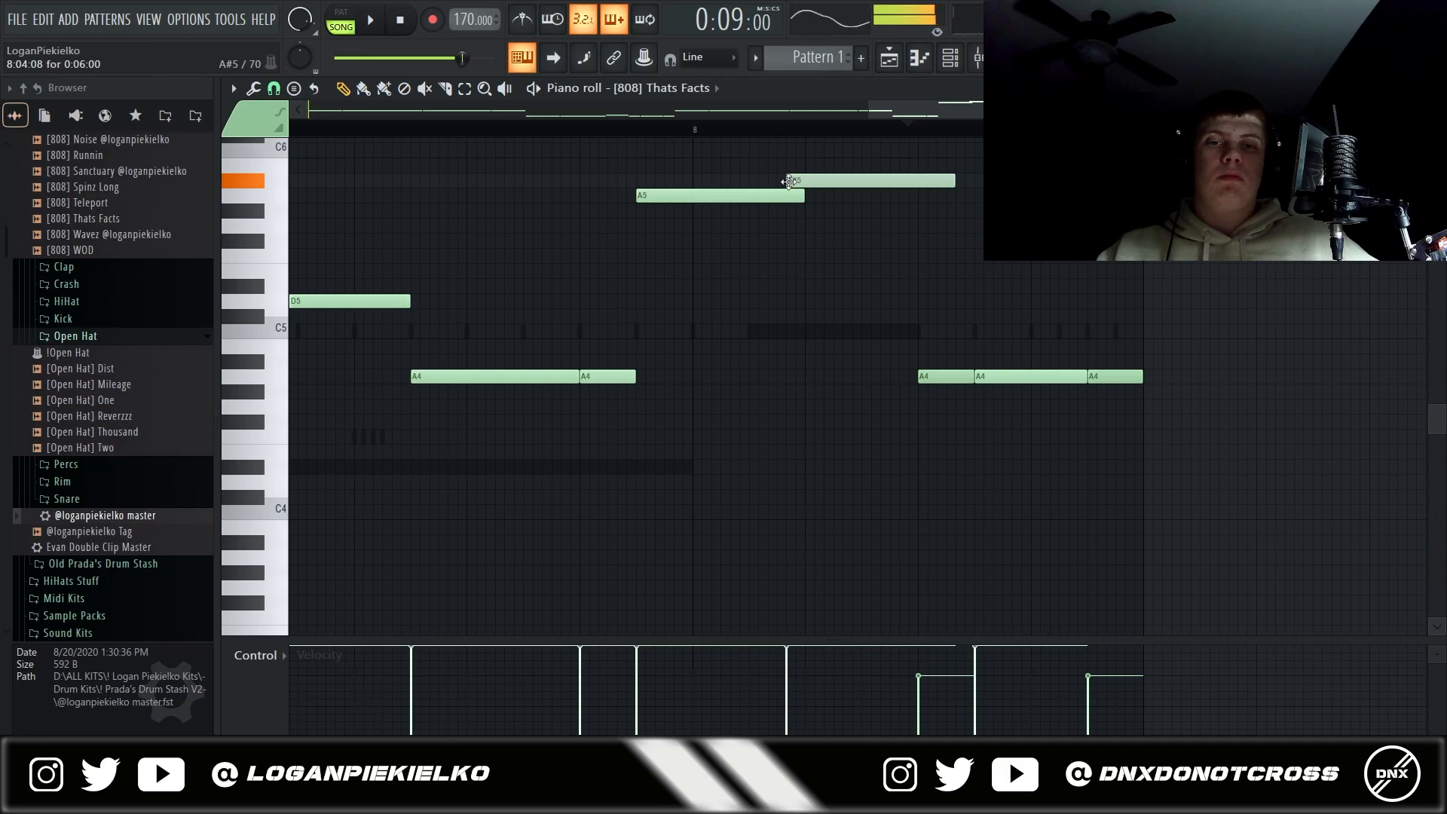
- Move the A#5 note in bar 8 of the 808 pattern to start directly after the A5 note
key(space)
scroll(869, 200, down, 1)
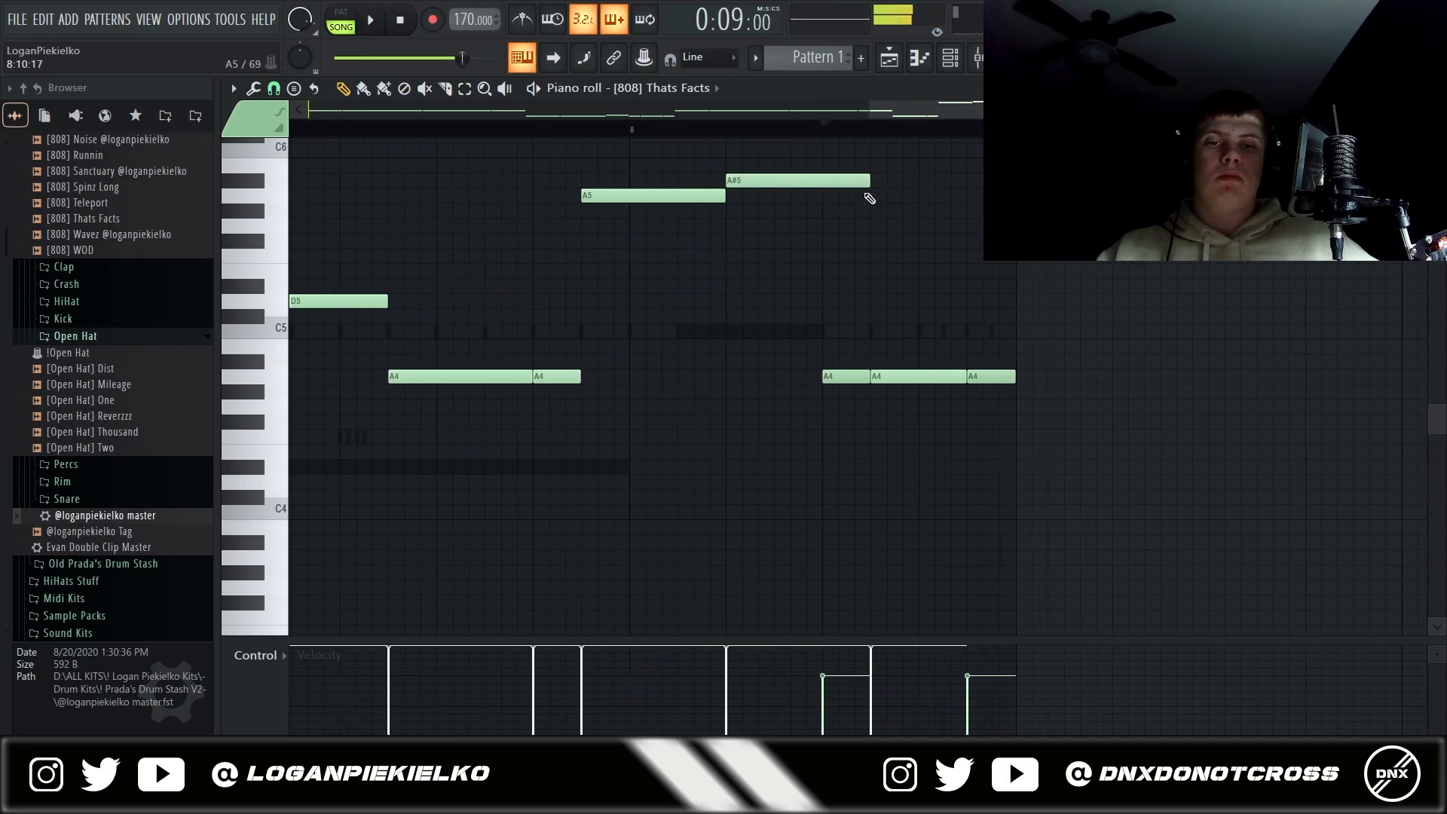
scroll(818, 186, down, 1)
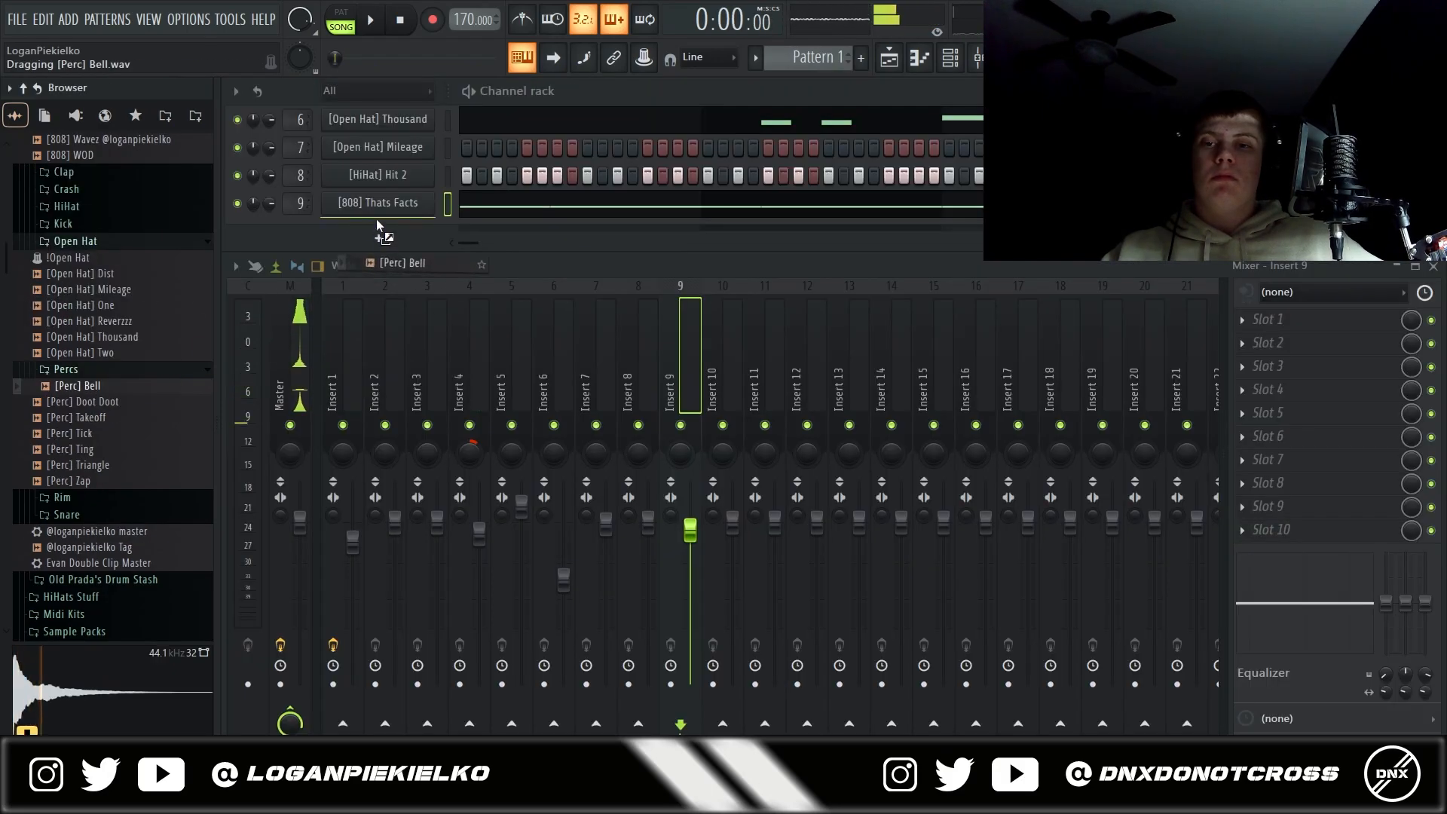
- Add the [Perc] Bell sample as a new channel below [808] Thats Facts, with a D5 note at the pattern's start
drag(378, 222, 378, 221)
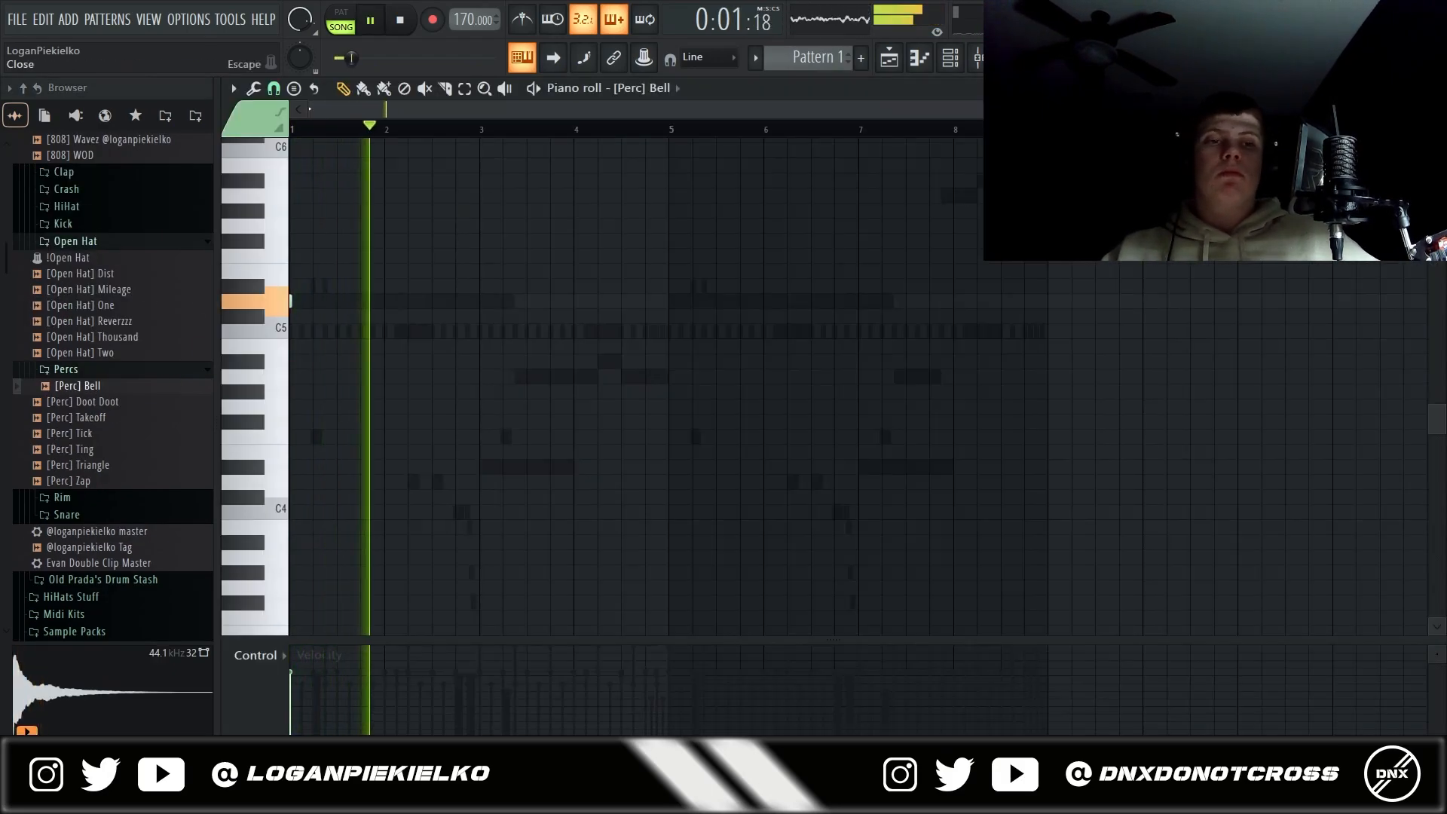
key(F7)
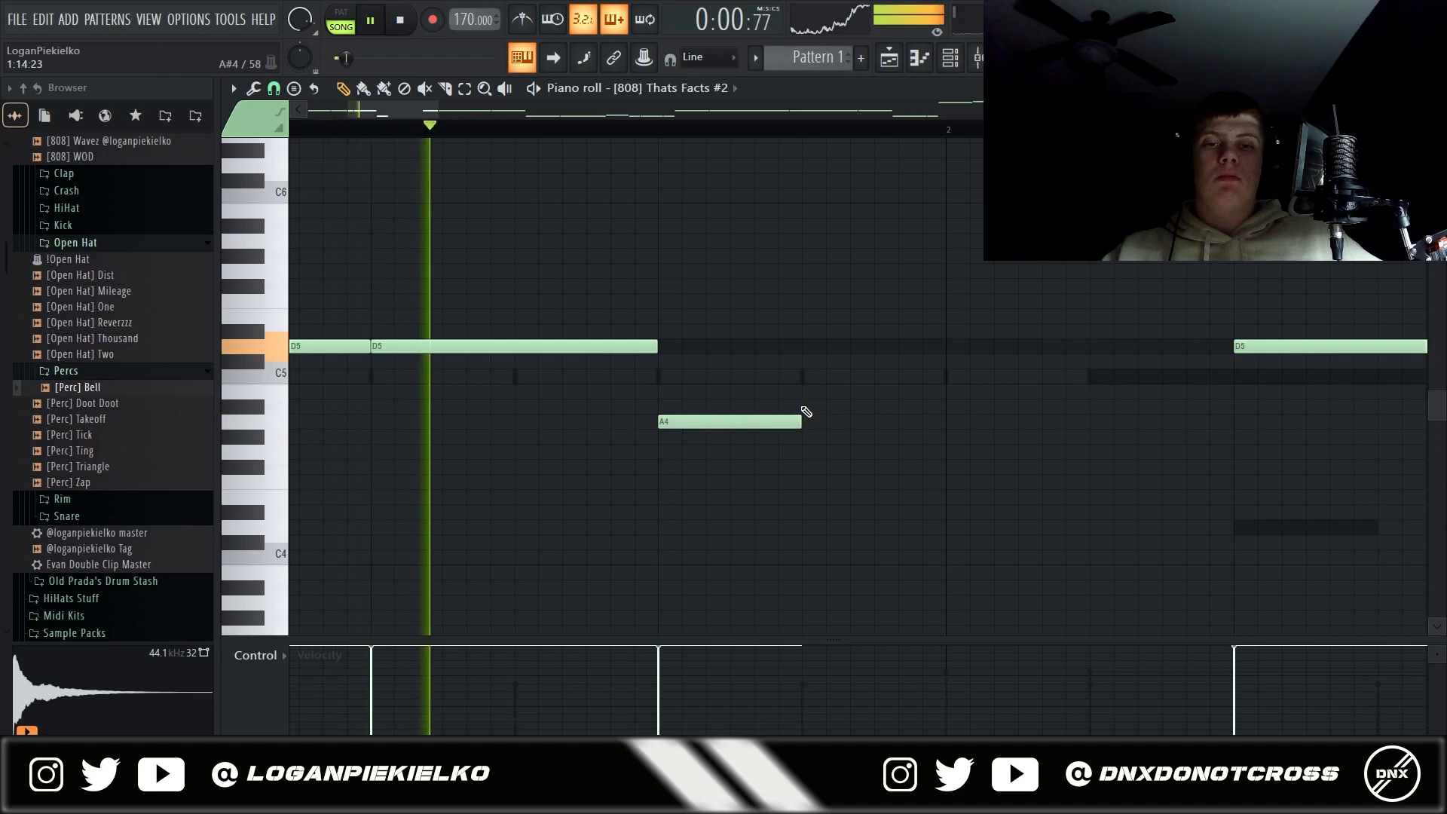
- Draw a D5 note after the A4 note in [808] Thats Facts #2 and extend it to the next D5 note in bar 2
click(810, 346)
right_click(820, 348)
drag(934, 348, 1199, 348)
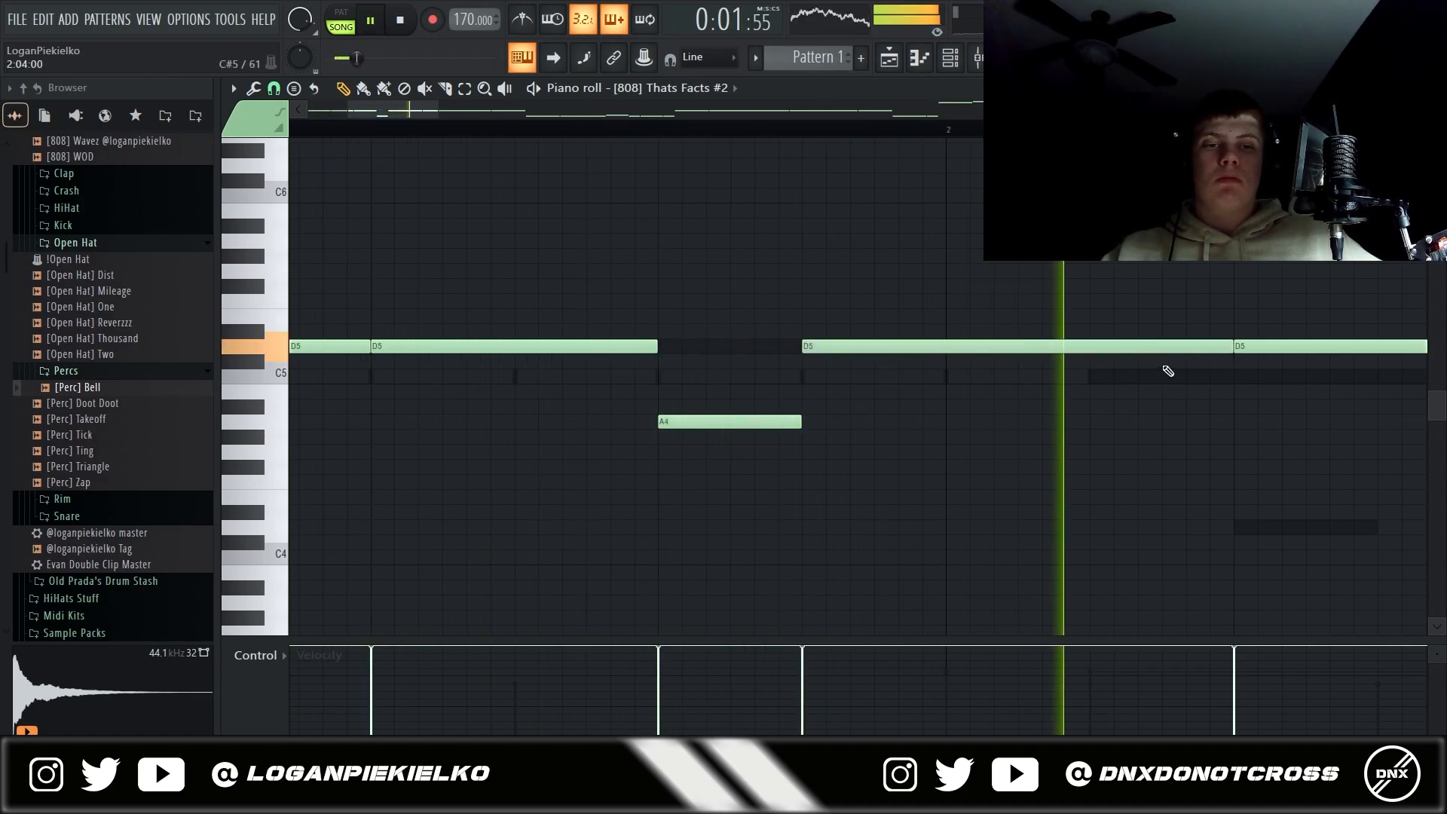
- Review bars 2 to 4 of the [808] Thats Facts #2 bassline
scroll(1182, 372, down, 5)
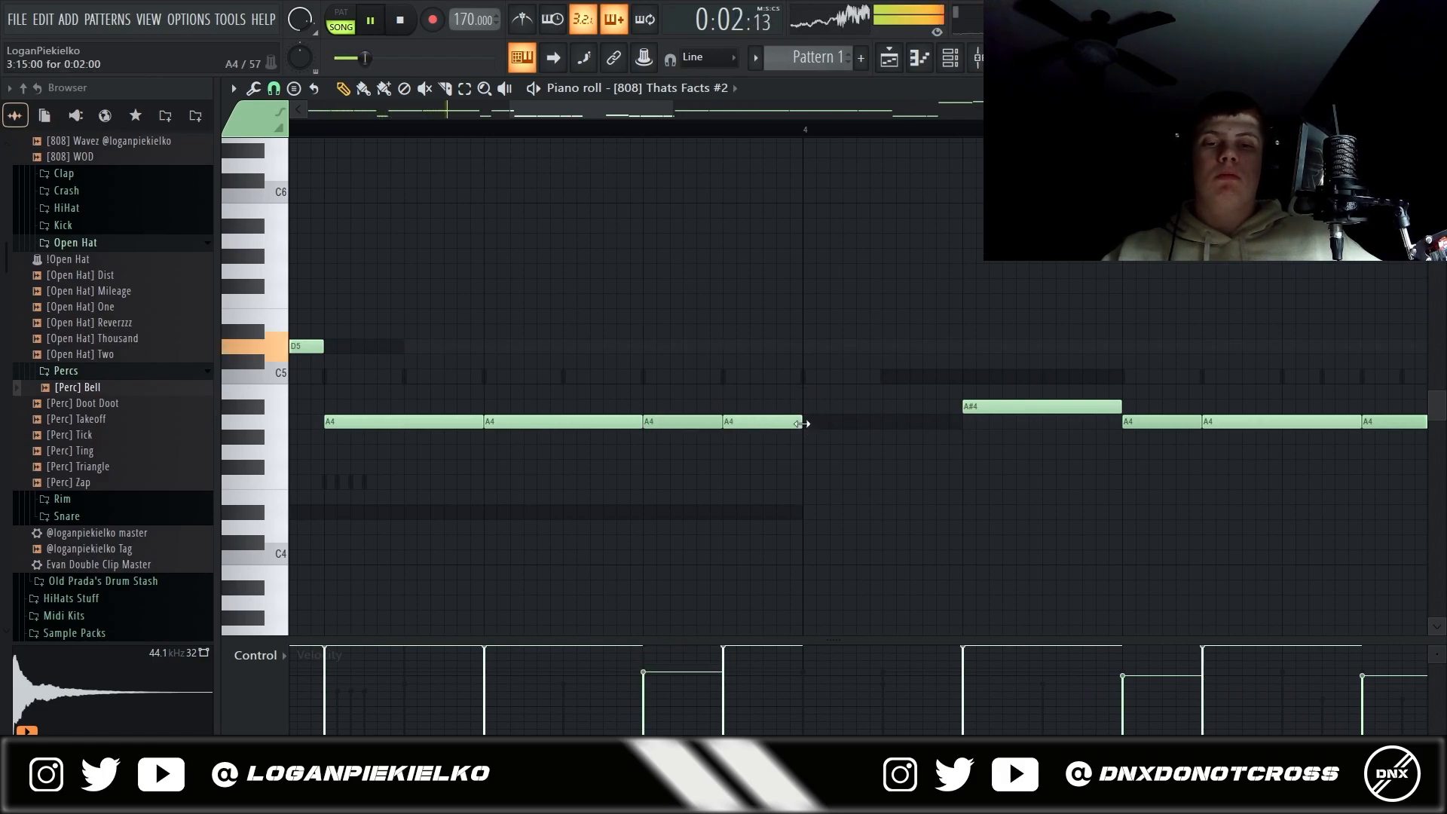
scroll(958, 440, down, 5)
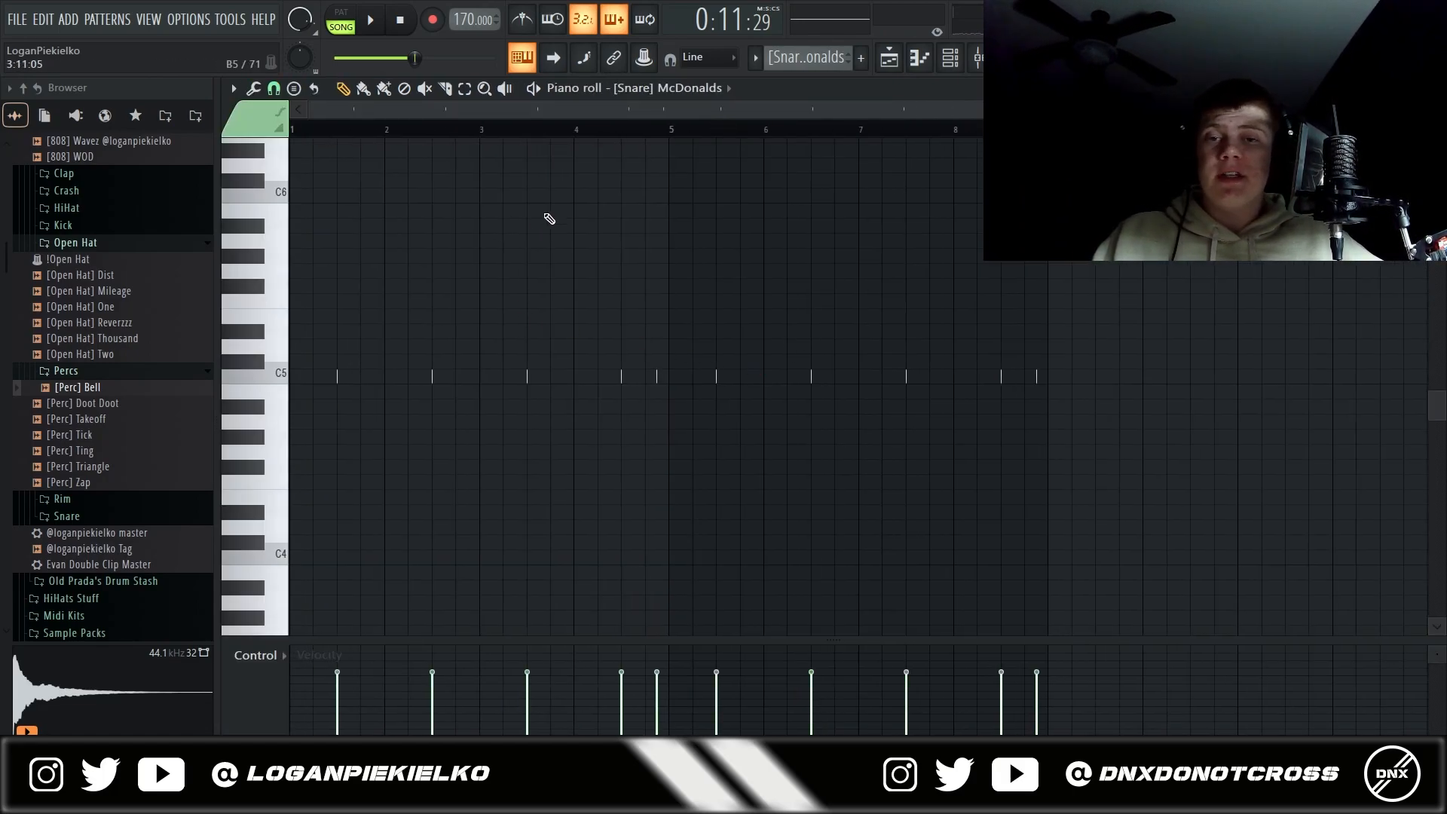
- Examine the [Snare] McDonalds pattern, including the extra hit at the end of bar 4, and play it
scroll(634, 302, up, 5)
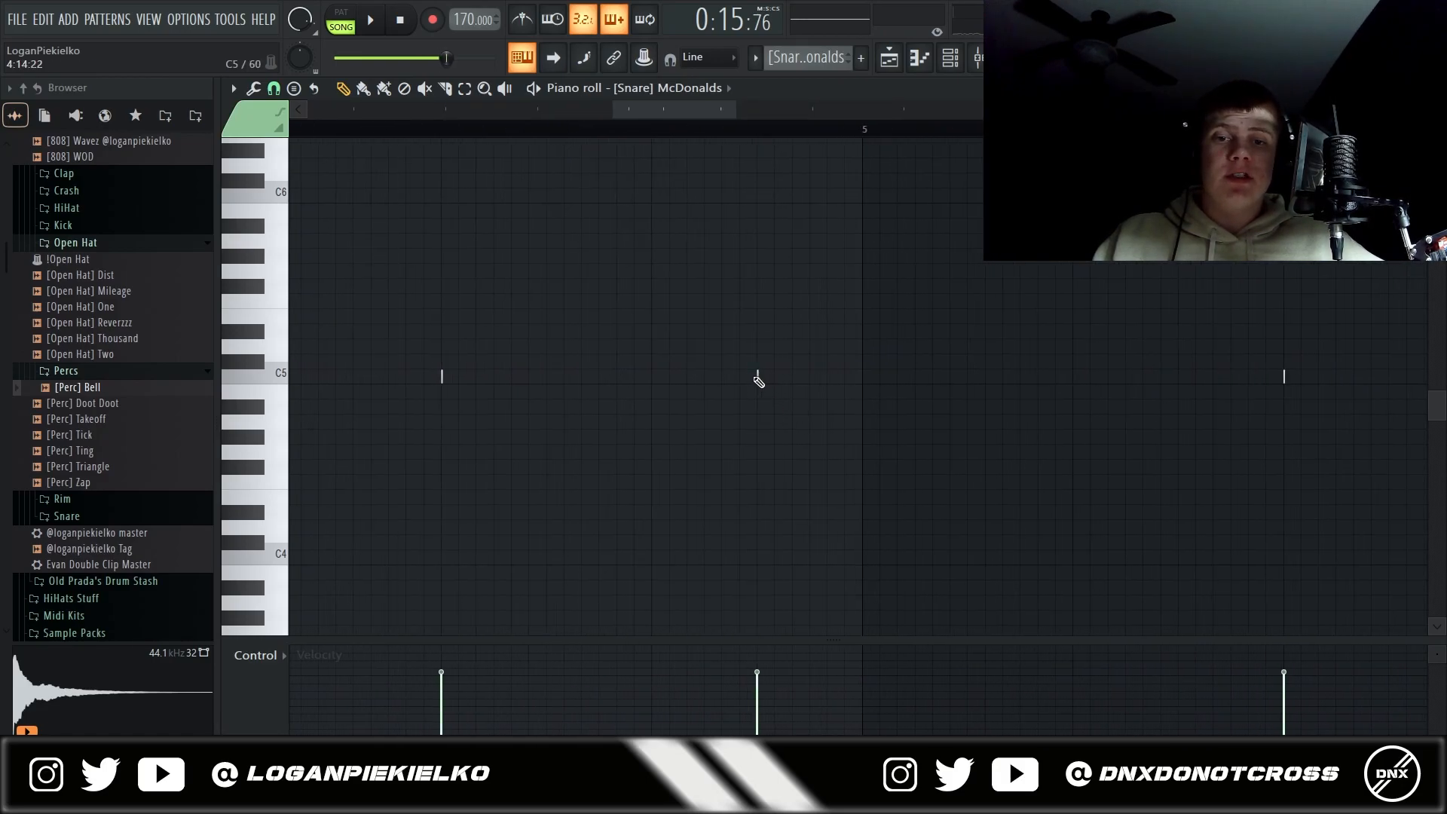
scroll(757, 377, down, 5)
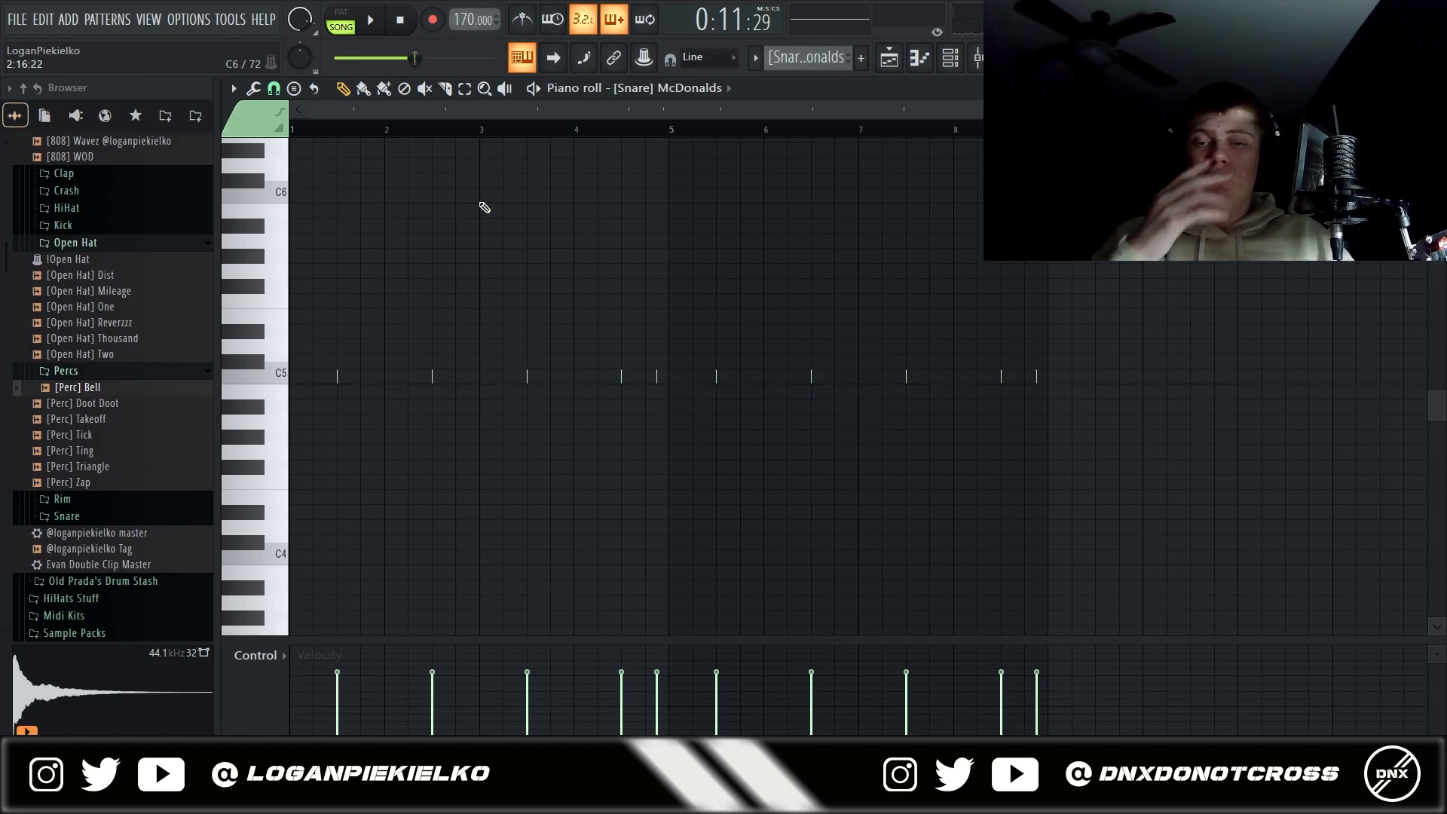
key(space)
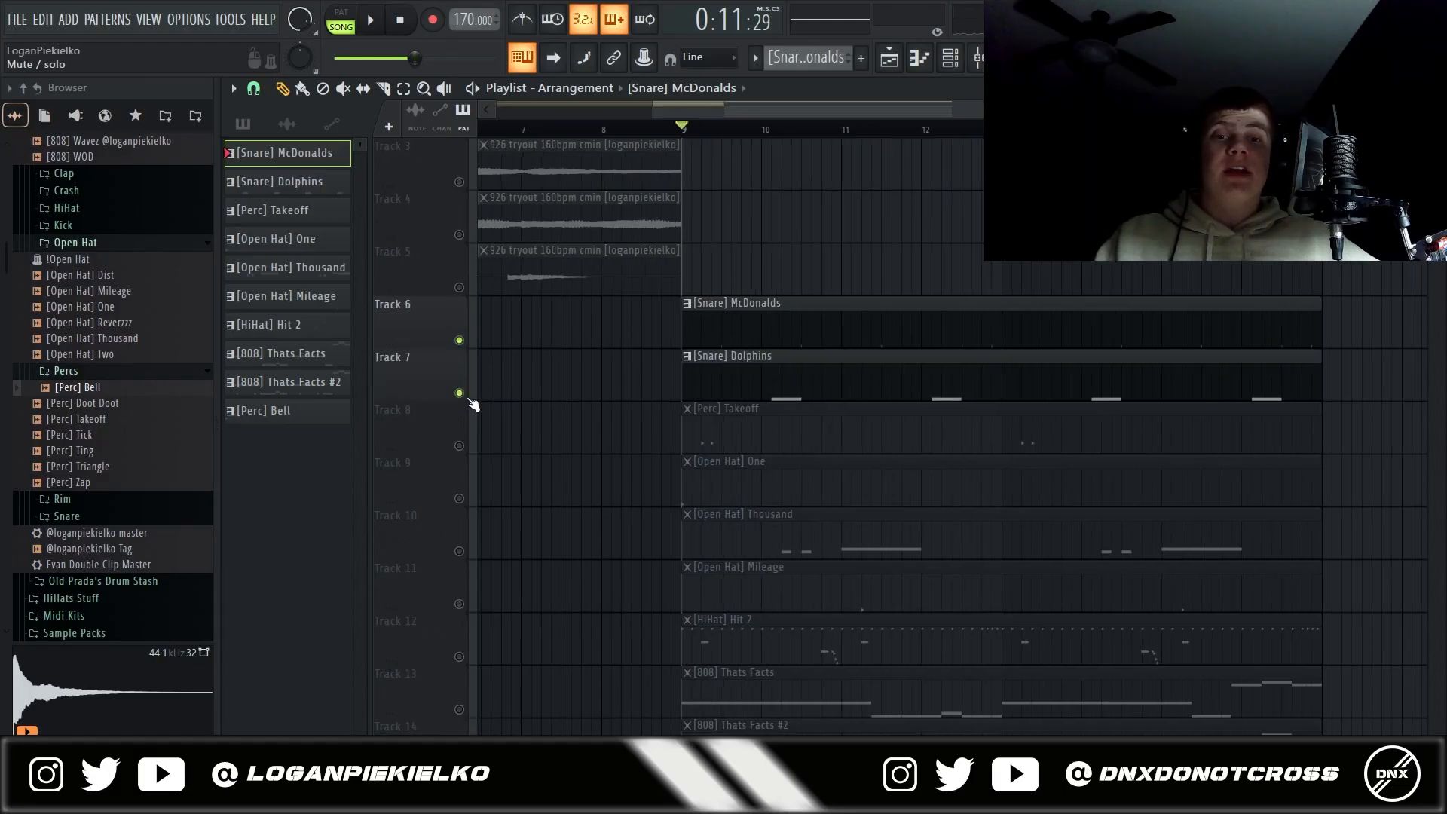
- Unmute the [Perc] Takeoff track in the playlist and open its pattern for review
scroll(584, 377, down, 3)
scroll(593, 374, up, 5)
scroll(980, 392, down, 3)
scroll(980, 377, up, 2)
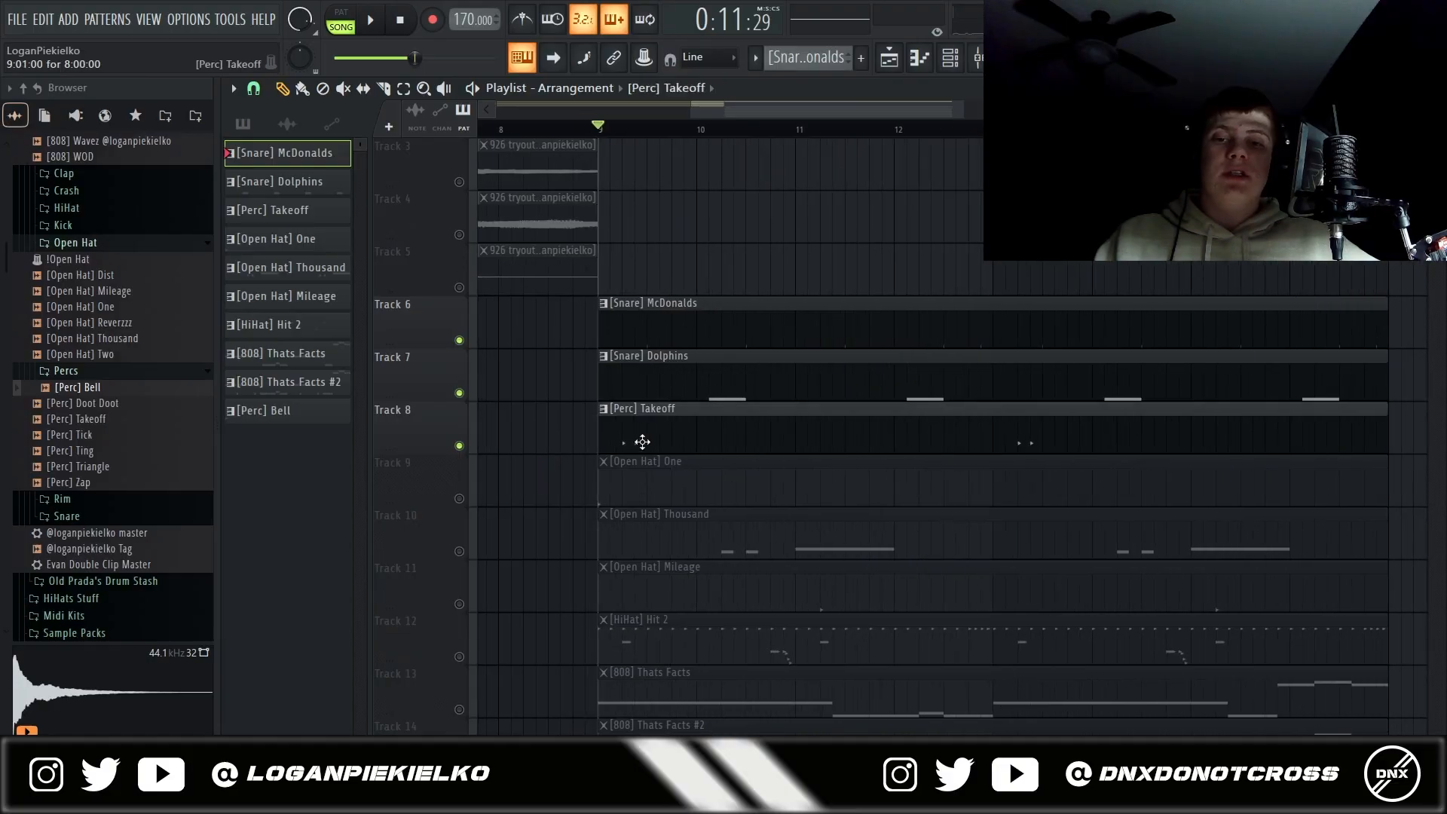
double_click(642, 442)
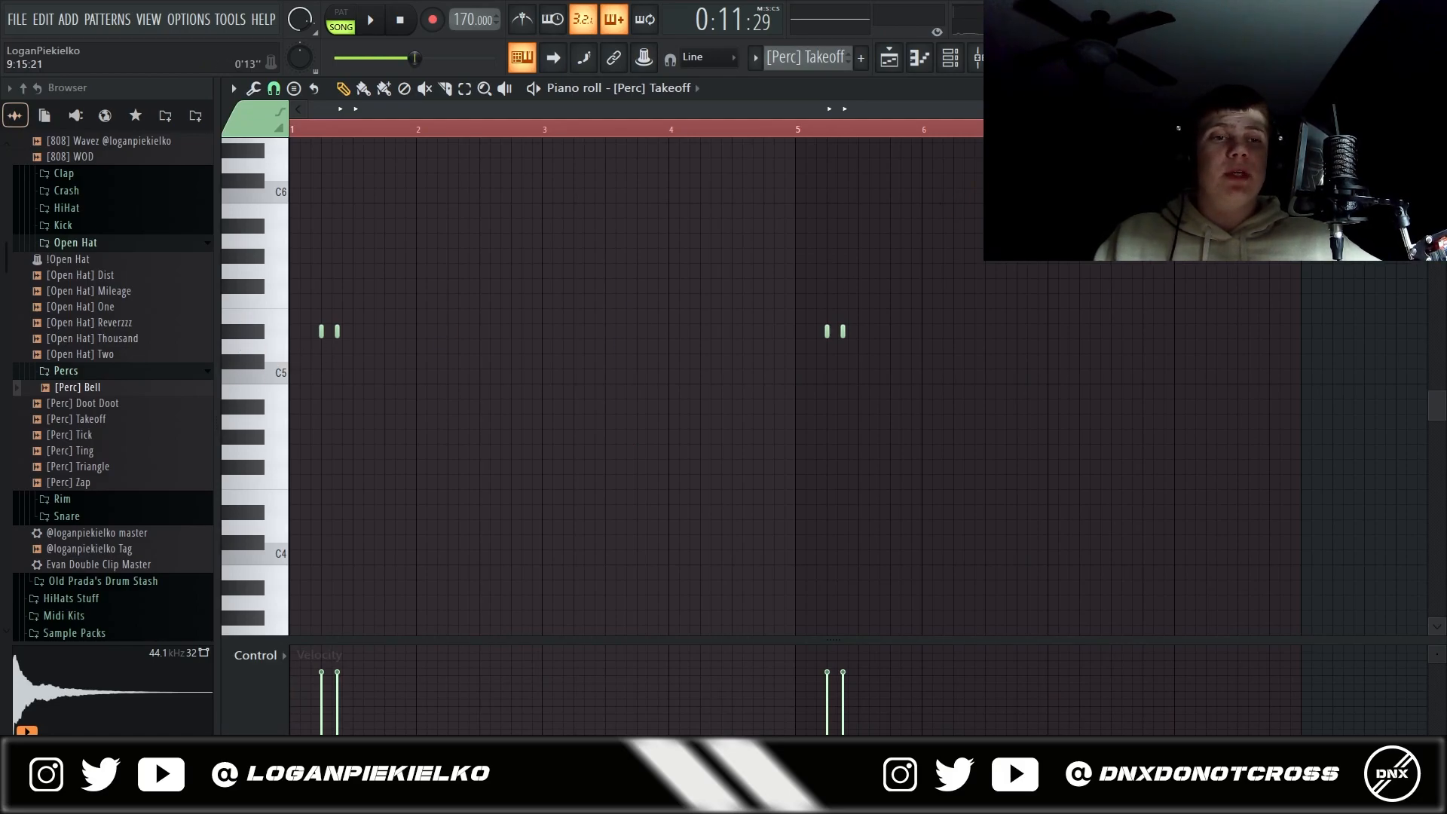
- Unmute the [Open Hat] One track, examine its pattern, and play the arrangement with it
click(1435, 88)
scroll(1405, 380, down, 2)
click(462, 446)
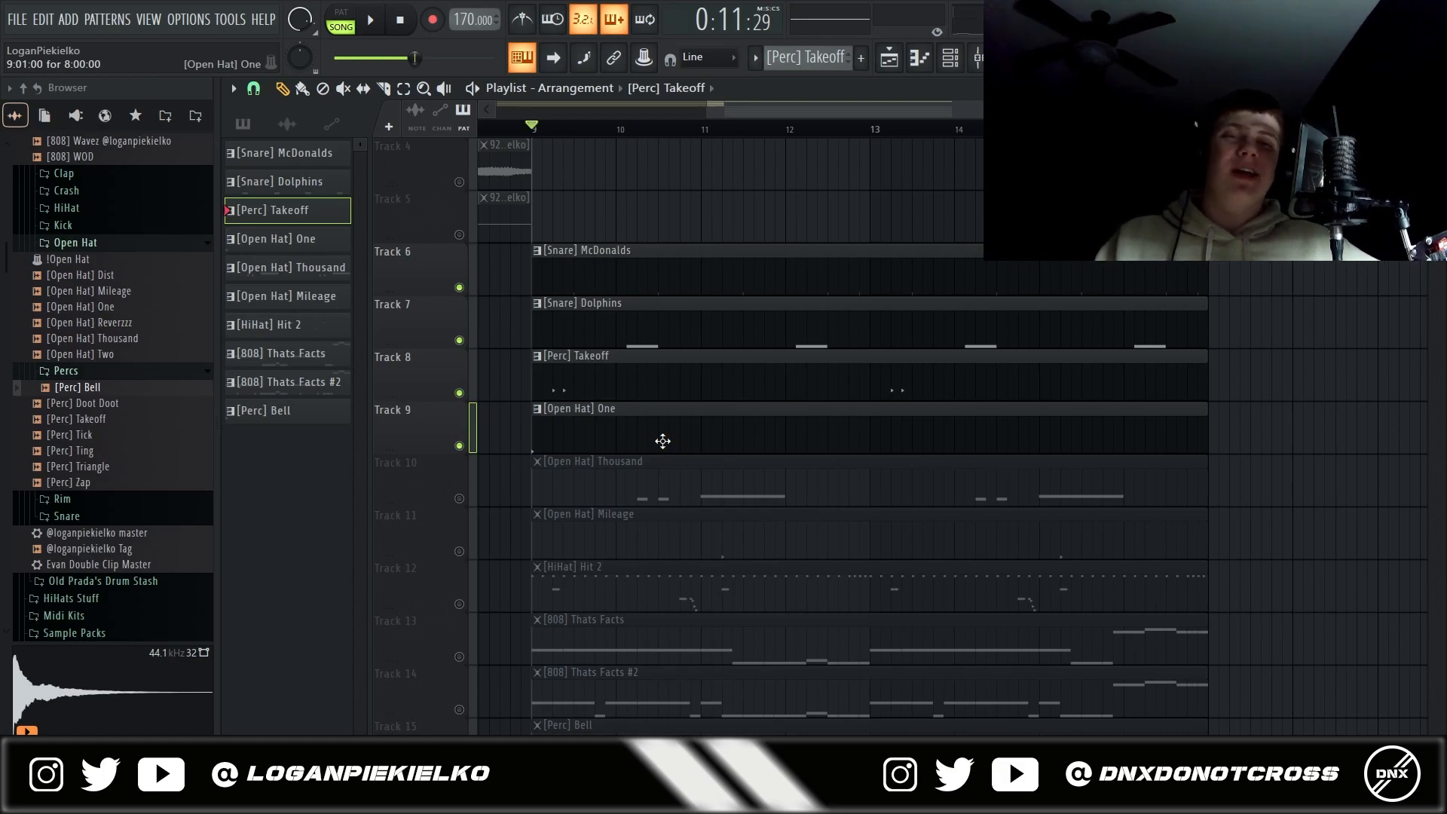
double_click(662, 441)
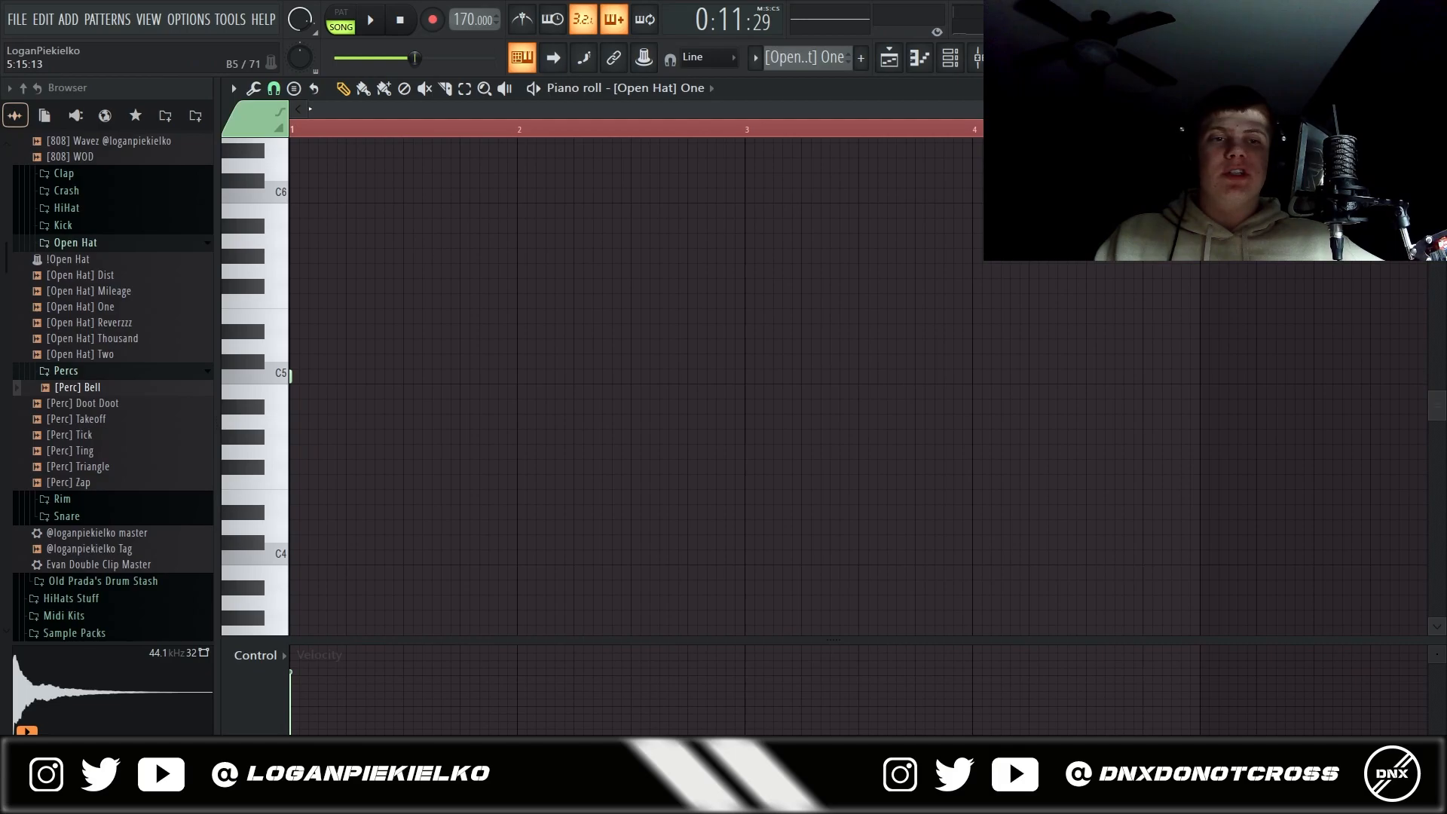
click(1436, 88)
scroll(1180, 394, down, 3)
key(space)
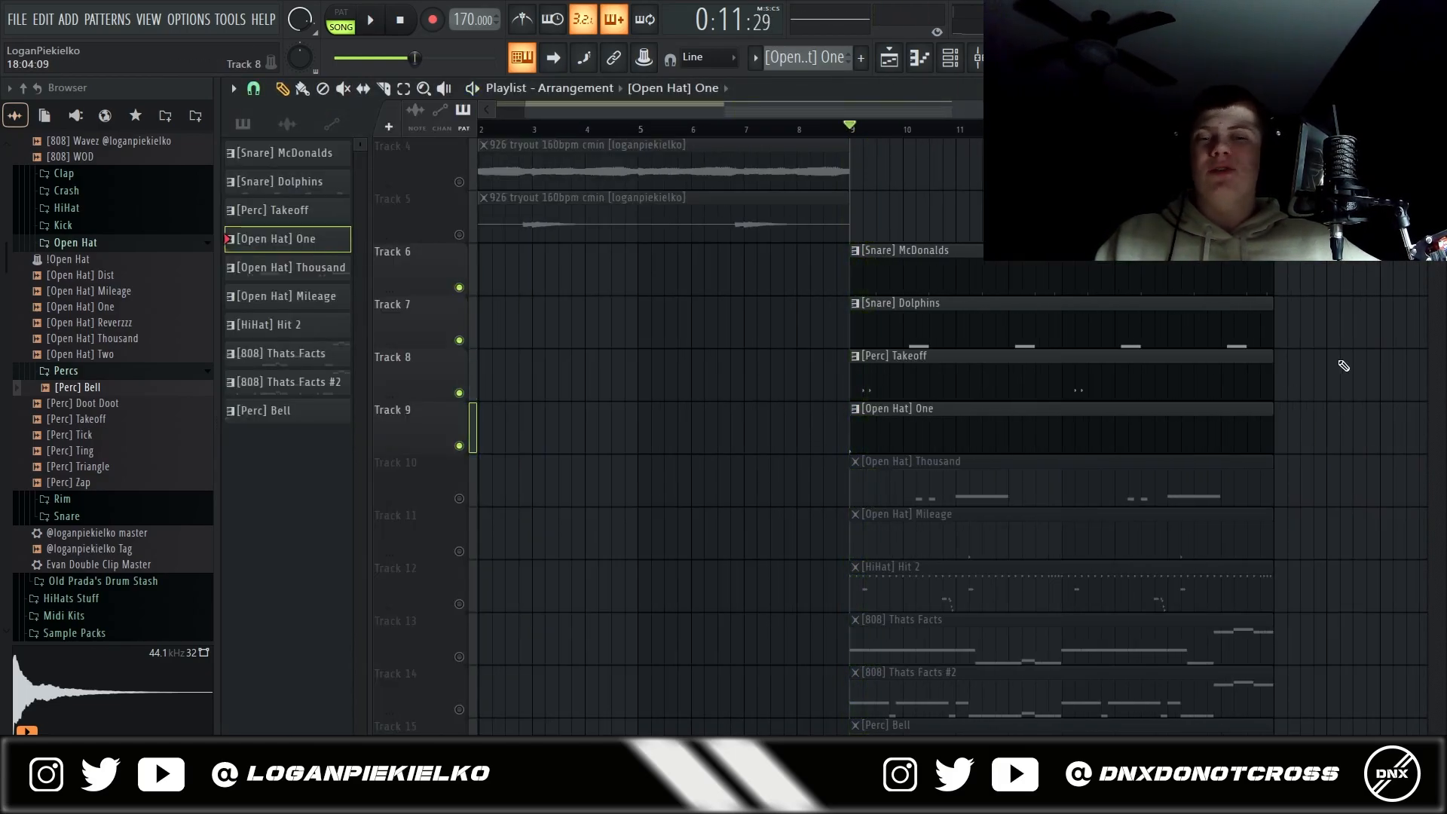
- Unmute the [Open Hat] Thousand and [Open Hat] Mileage tracks and play the drums with the Mileage pattern open
double_click(942, 482)
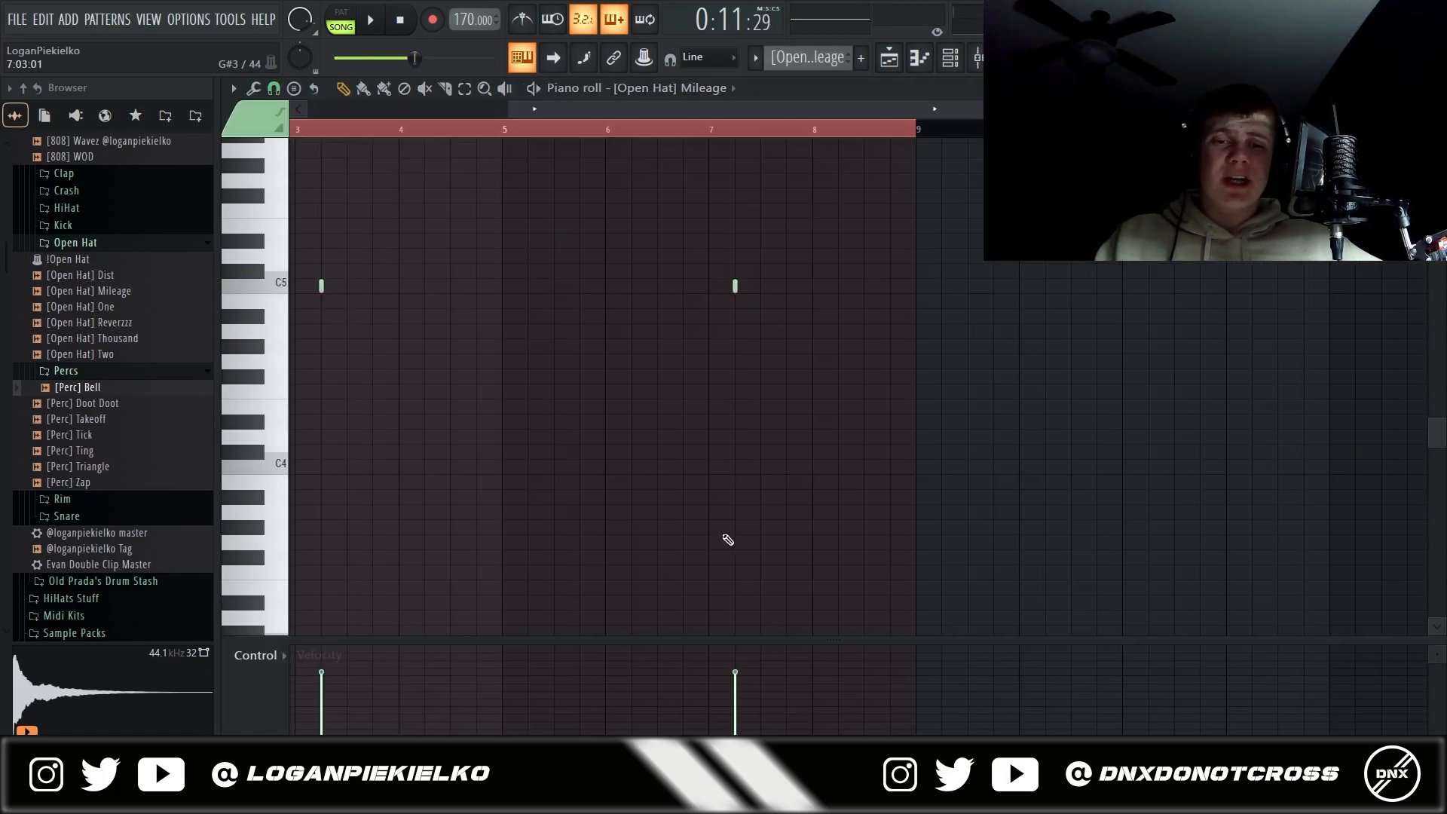
scroll(700, 287, up, 1)
key(space)
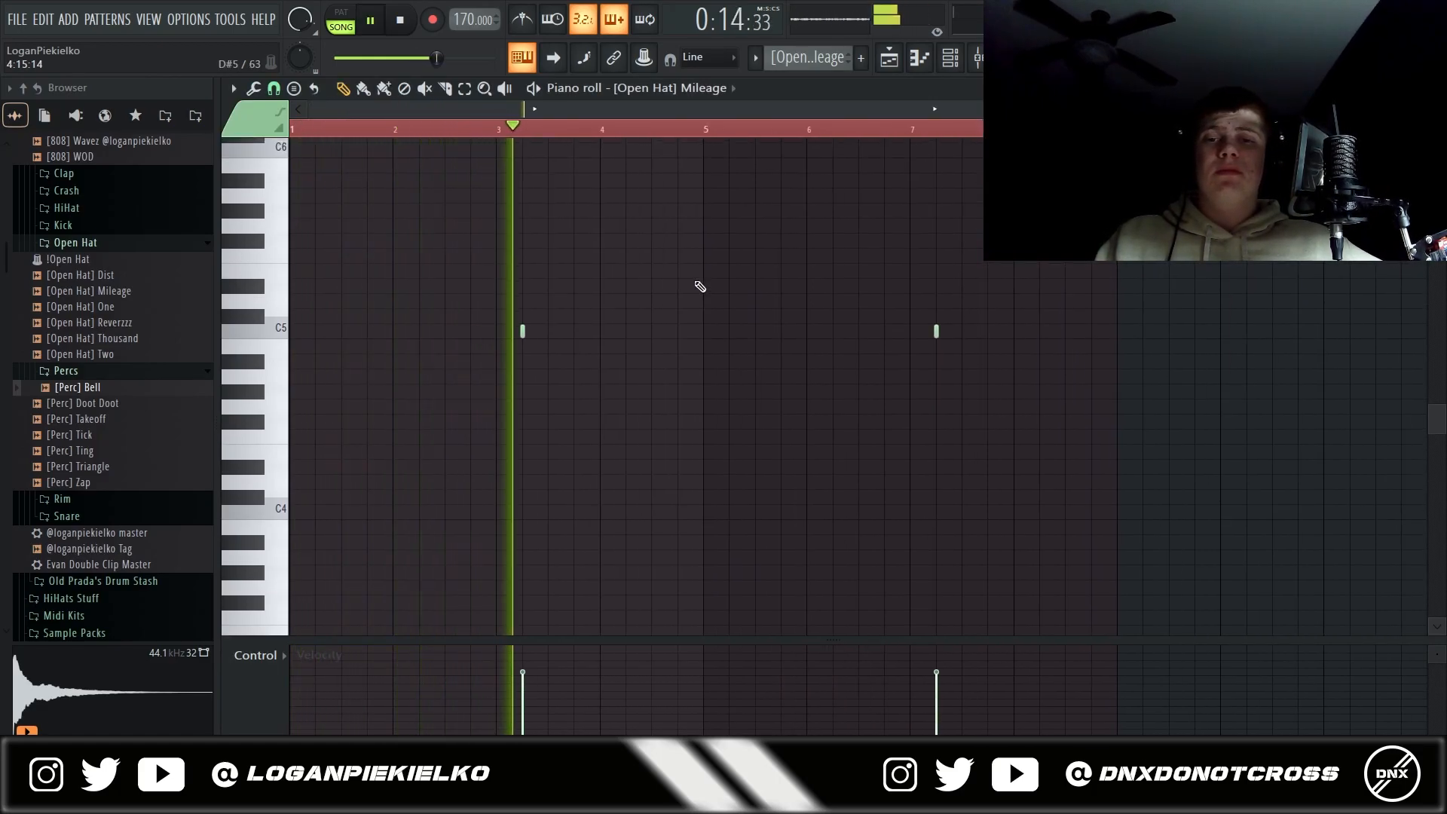
key(space)
key(F5)
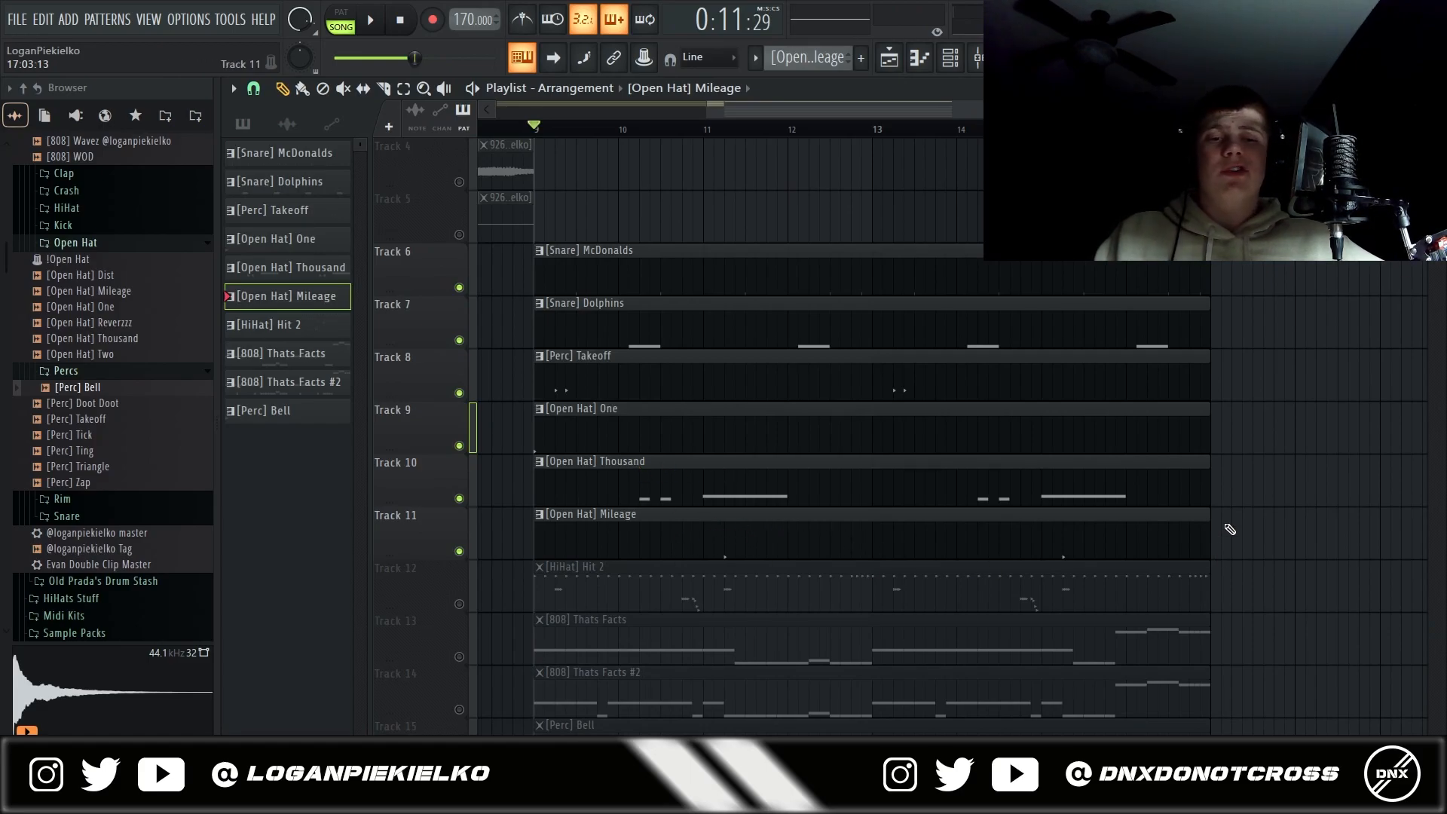
- Examine the [HiHat] Hit 2 pattern, covering the C5 hats, the repeated rolls and the descending rolls below C4
double_click(671, 611)
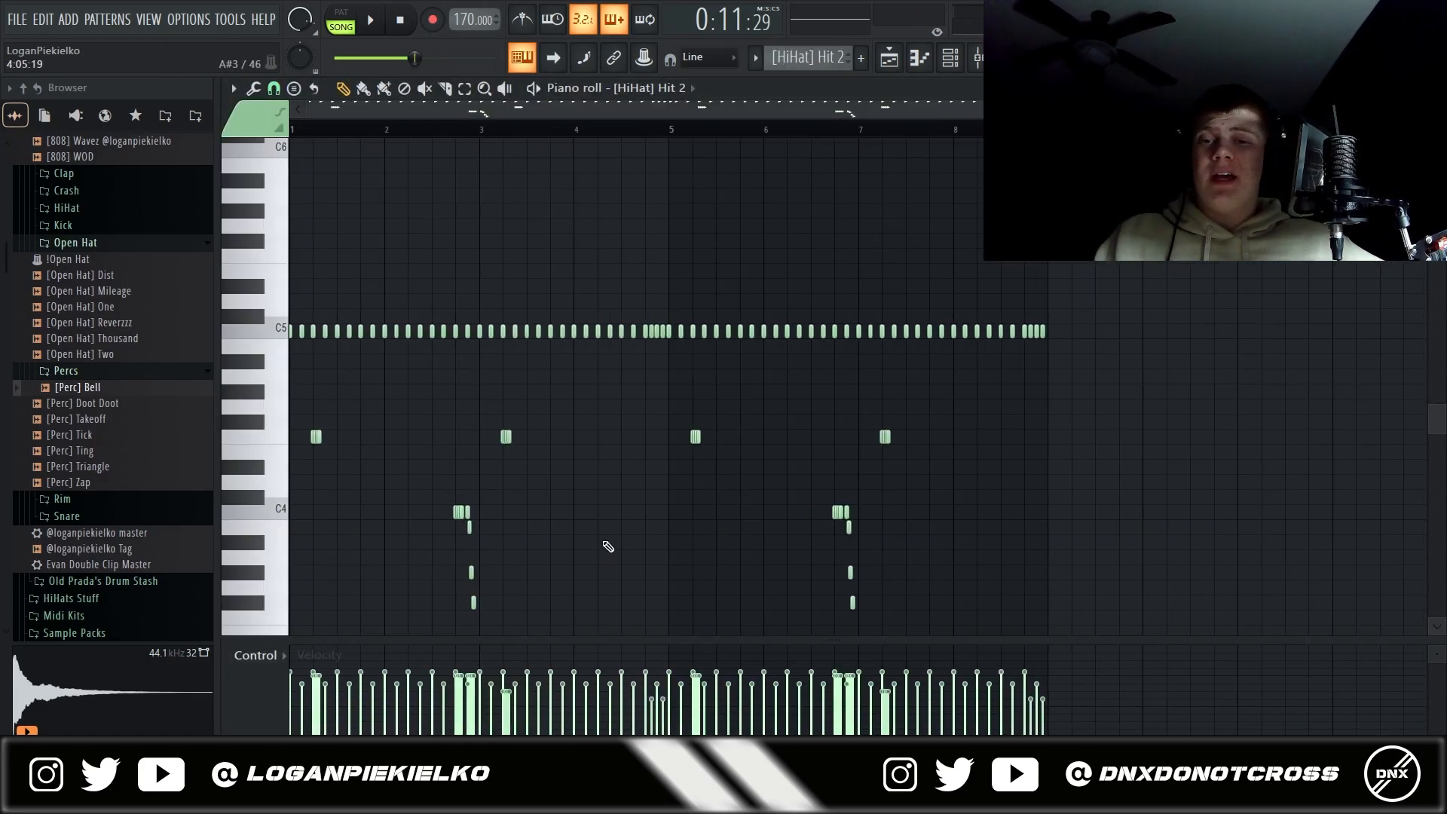
scroll(615, 541, down, 2)
drag(422, 325, 312, 367)
scroll(444, 500, up, 3)
drag(537, 580, 447, 433)
ctrl+click(614, 481)
scroll(678, 483, down, 3)
scroll(958, 437, up, 1)
scroll(1050, 325, up, 2)
scroll(918, 307, down, 2)
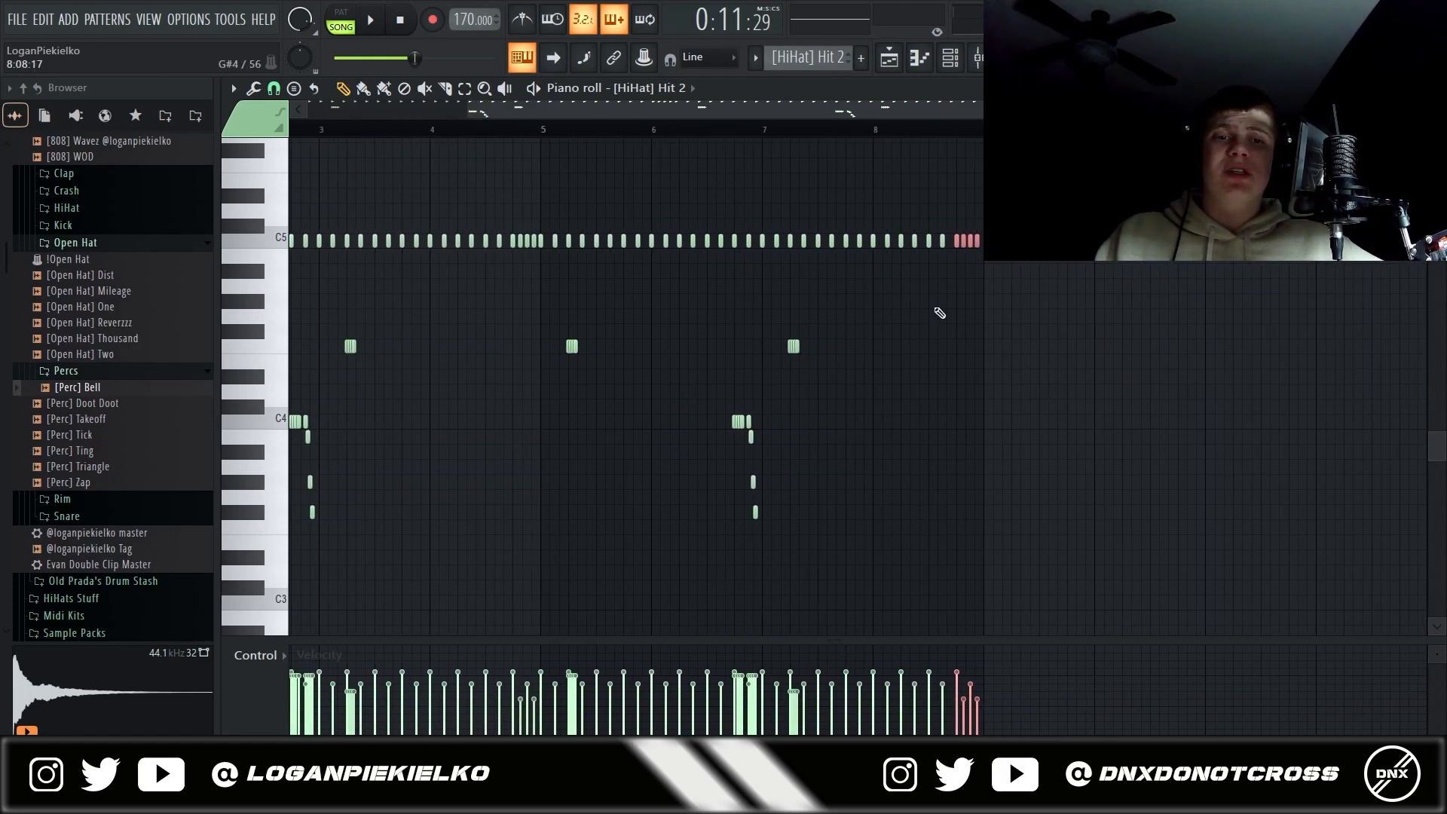
- Inspect the faster hi-hats at the end of bar 4 and play the [HiHat] Hit 2 pattern with the drums
scroll(758, 309, down, 1)
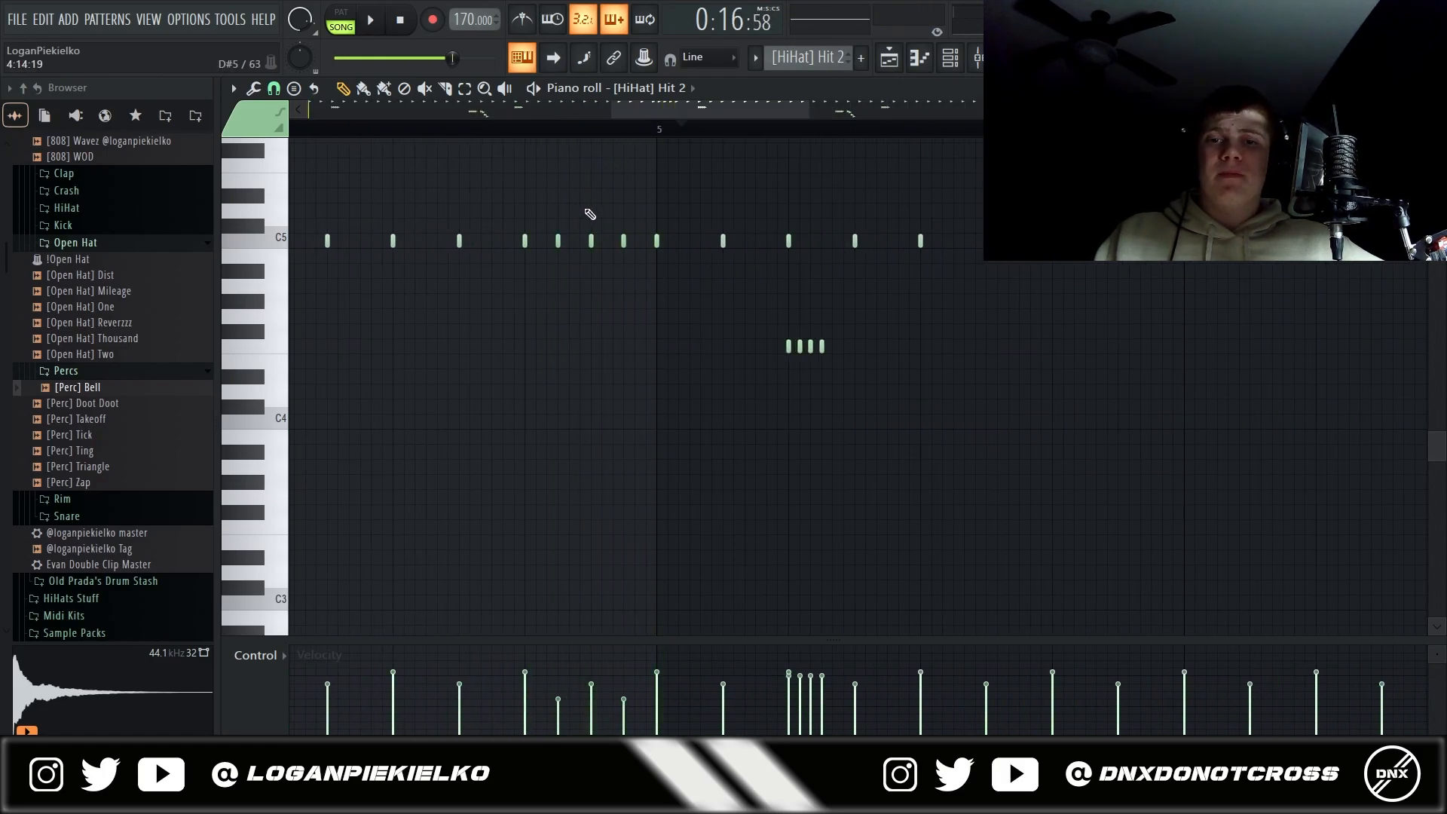
scroll(560, 235, up, 1)
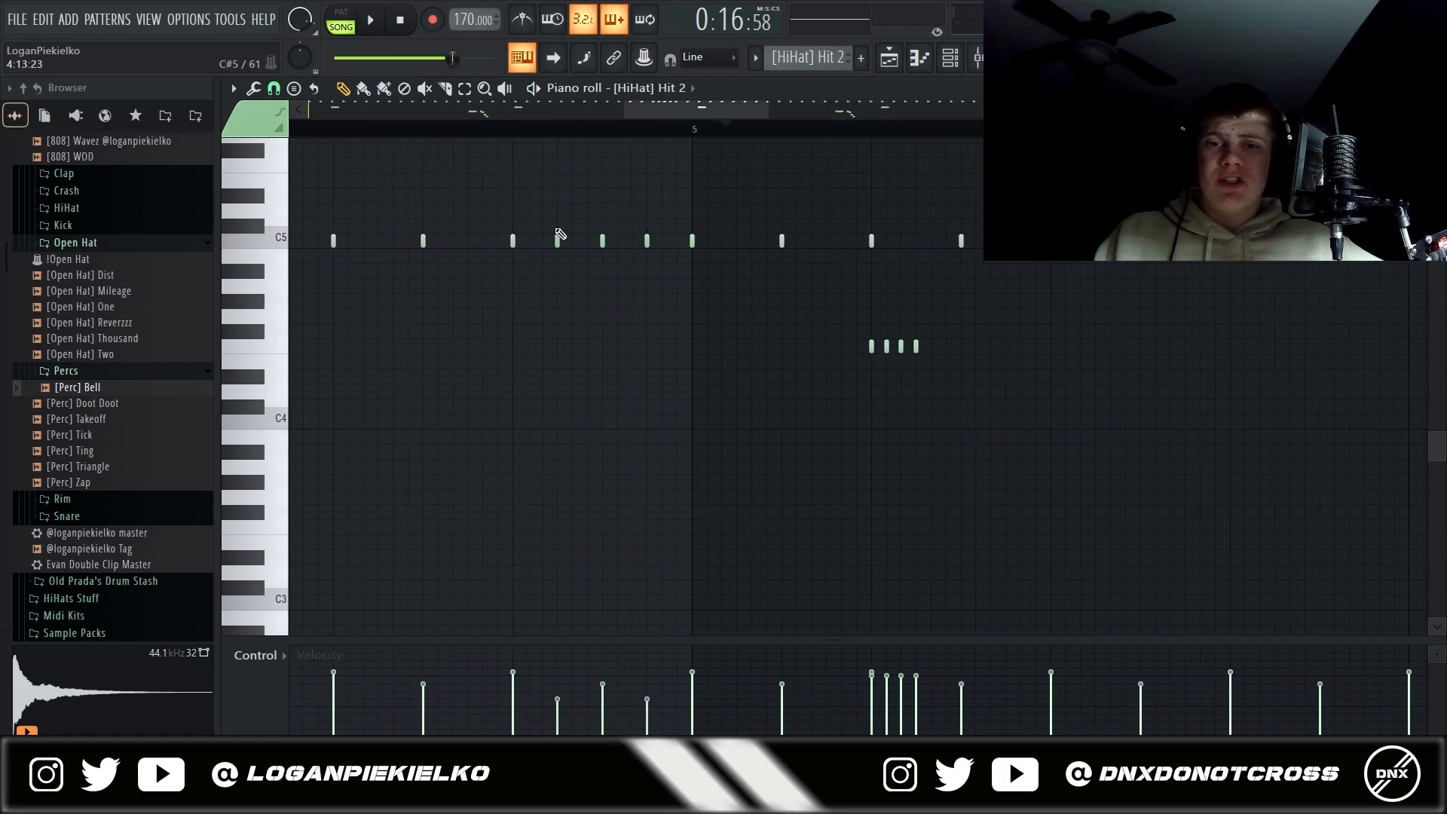
scroll(560, 234, down, 3)
scroll(673, 215, down, 1)
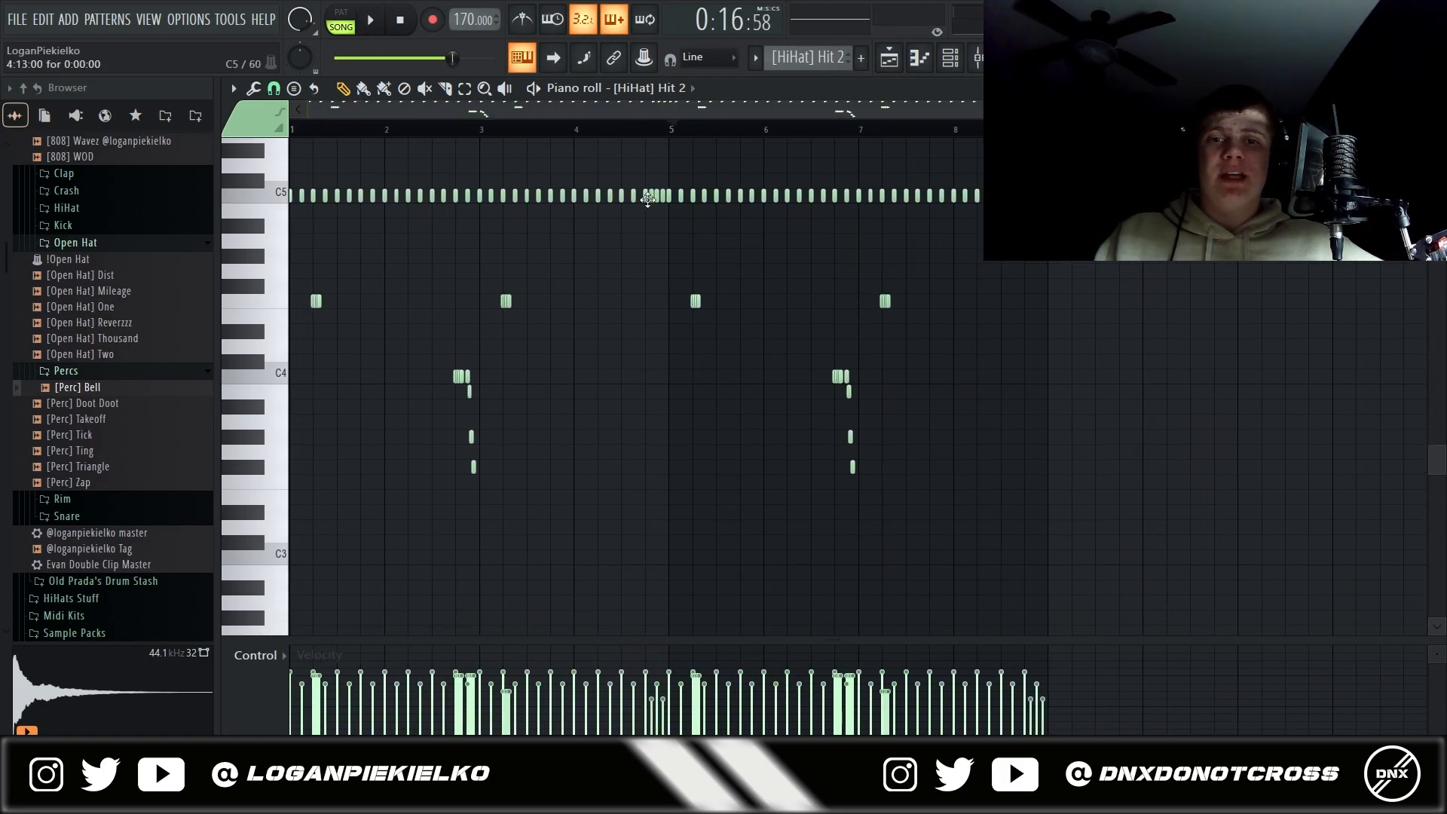
scroll(806, 279, up, 1)
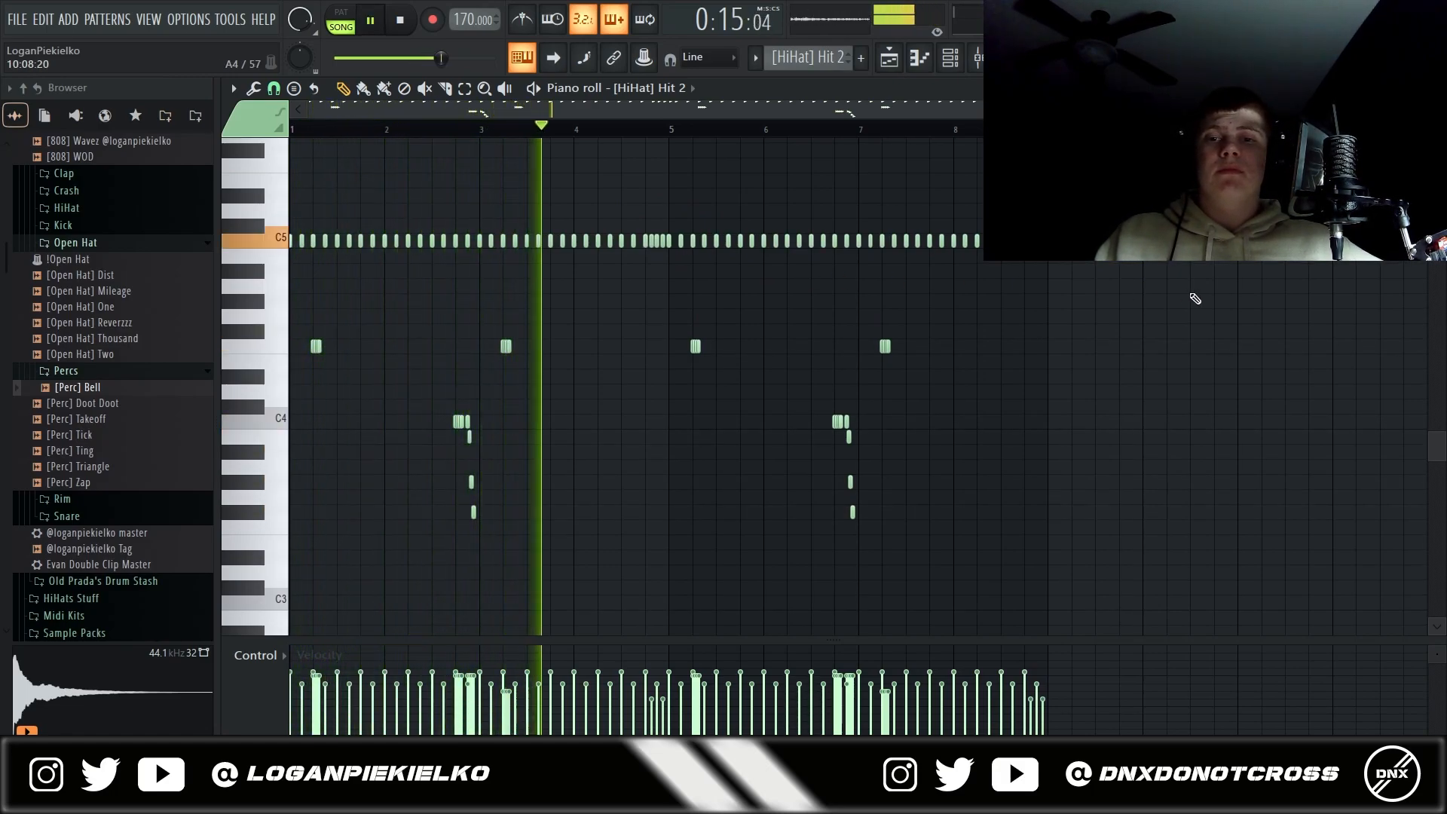
key(space)
- Examine the D5, A4 and A#4 notes in the first half of the [808] Thats Facts pattern
scroll(850, 391, up, 5)
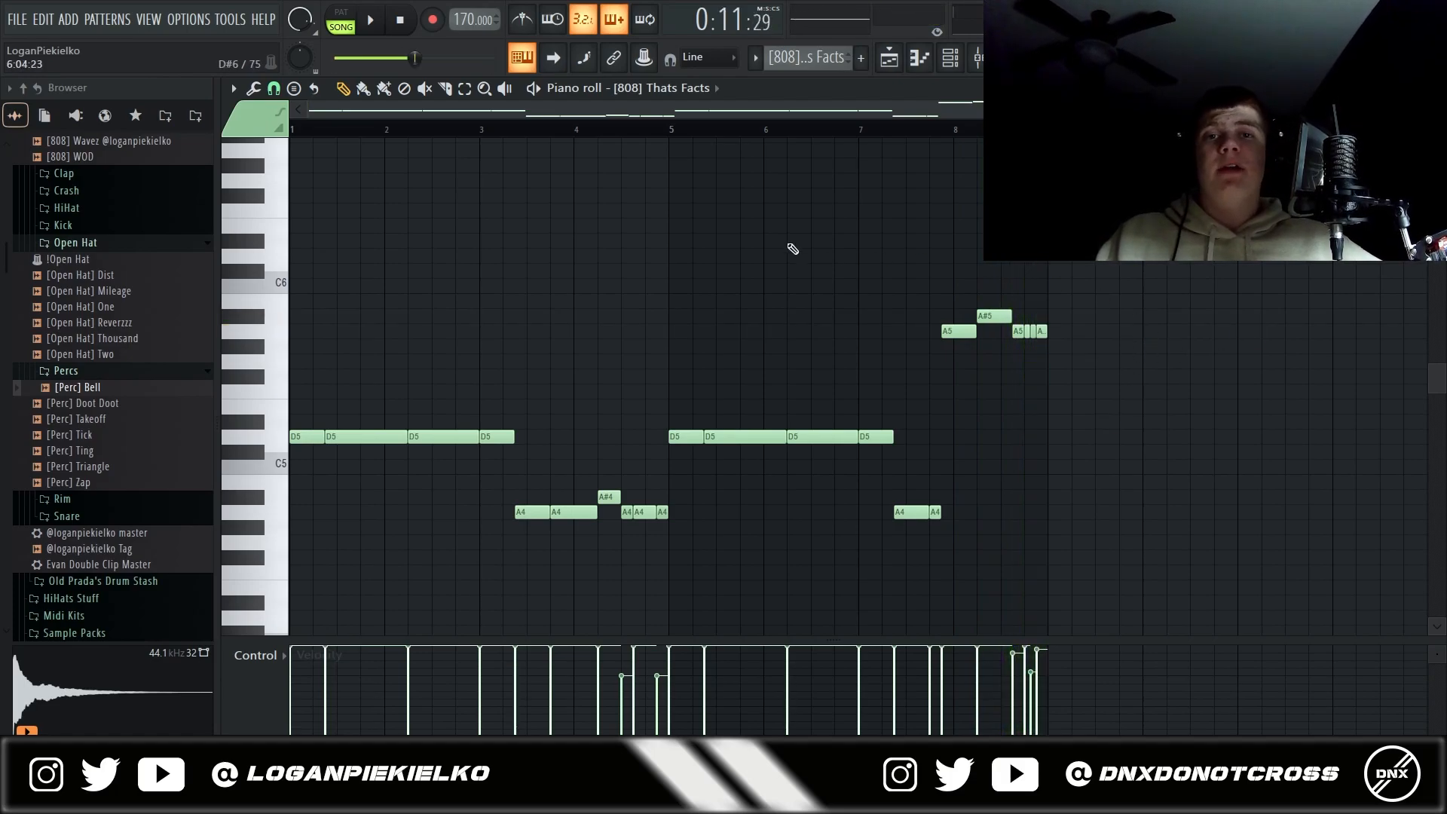
drag(573, 270, 280, 585)
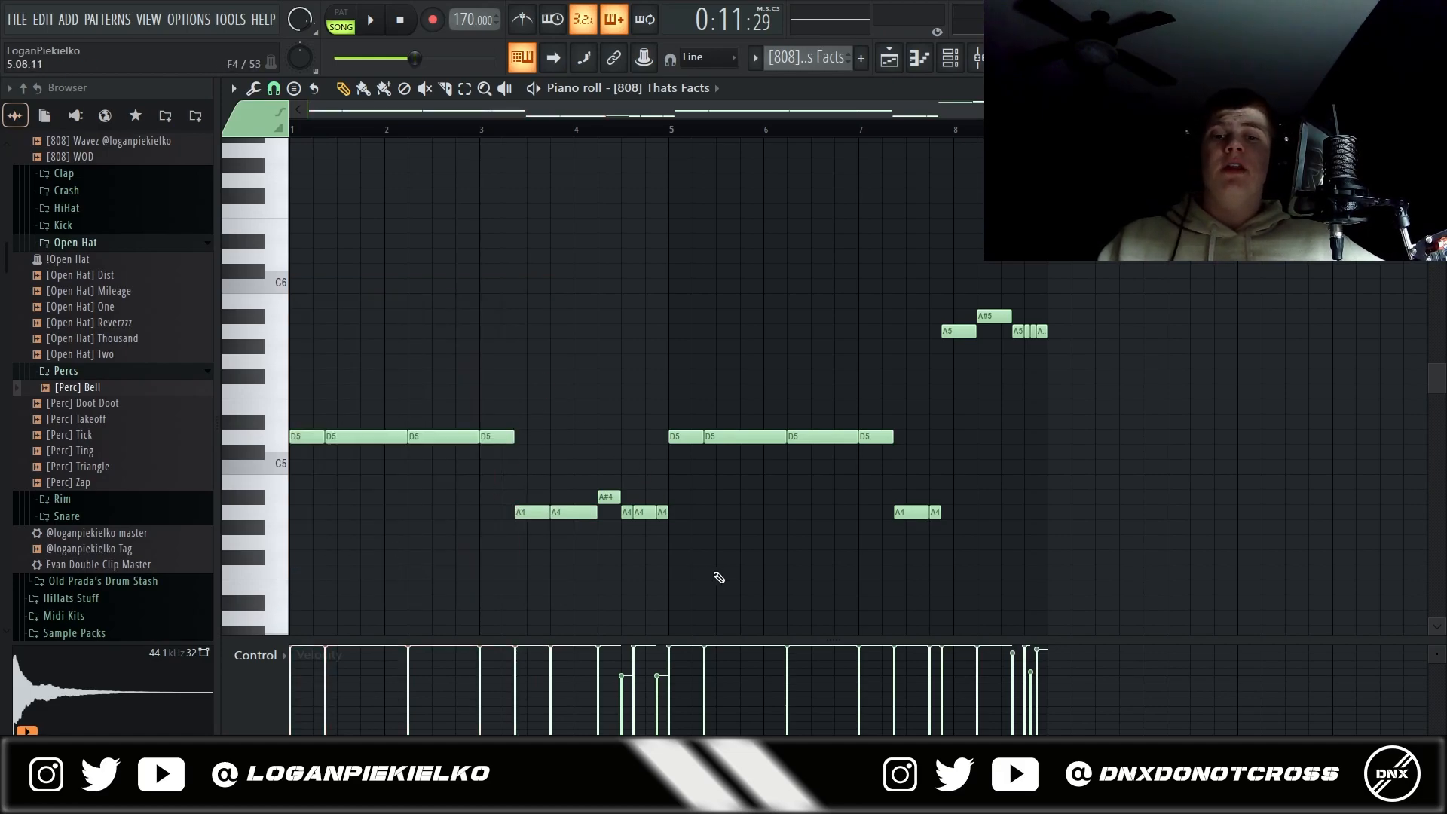
drag(713, 578, 590, 460)
click(543, 340)
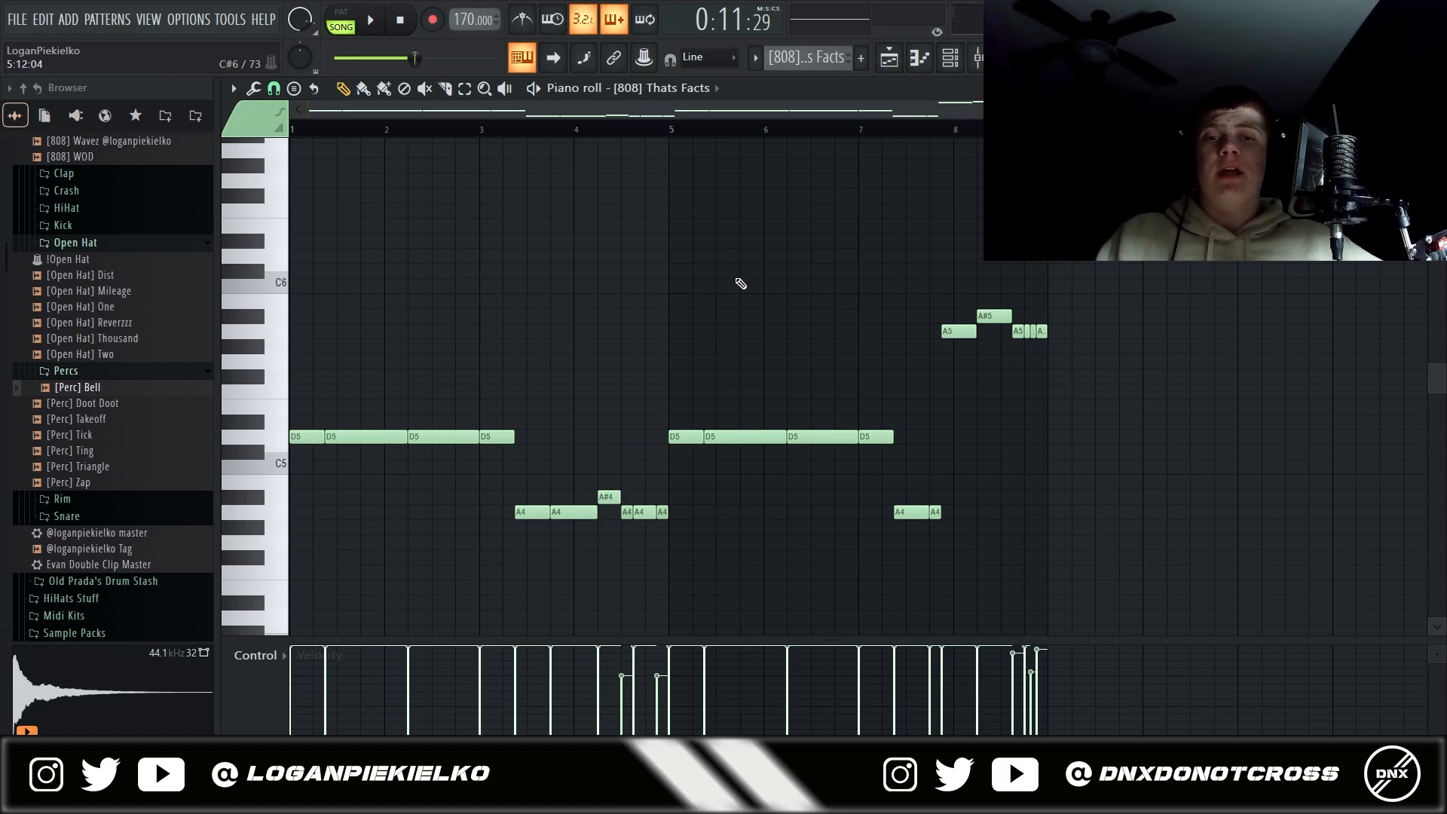
- Open the [808] Thats Facts #2 pattern, compare its busier note placement, and play it with the beat
click(1435, 88)
double_click(777, 516)
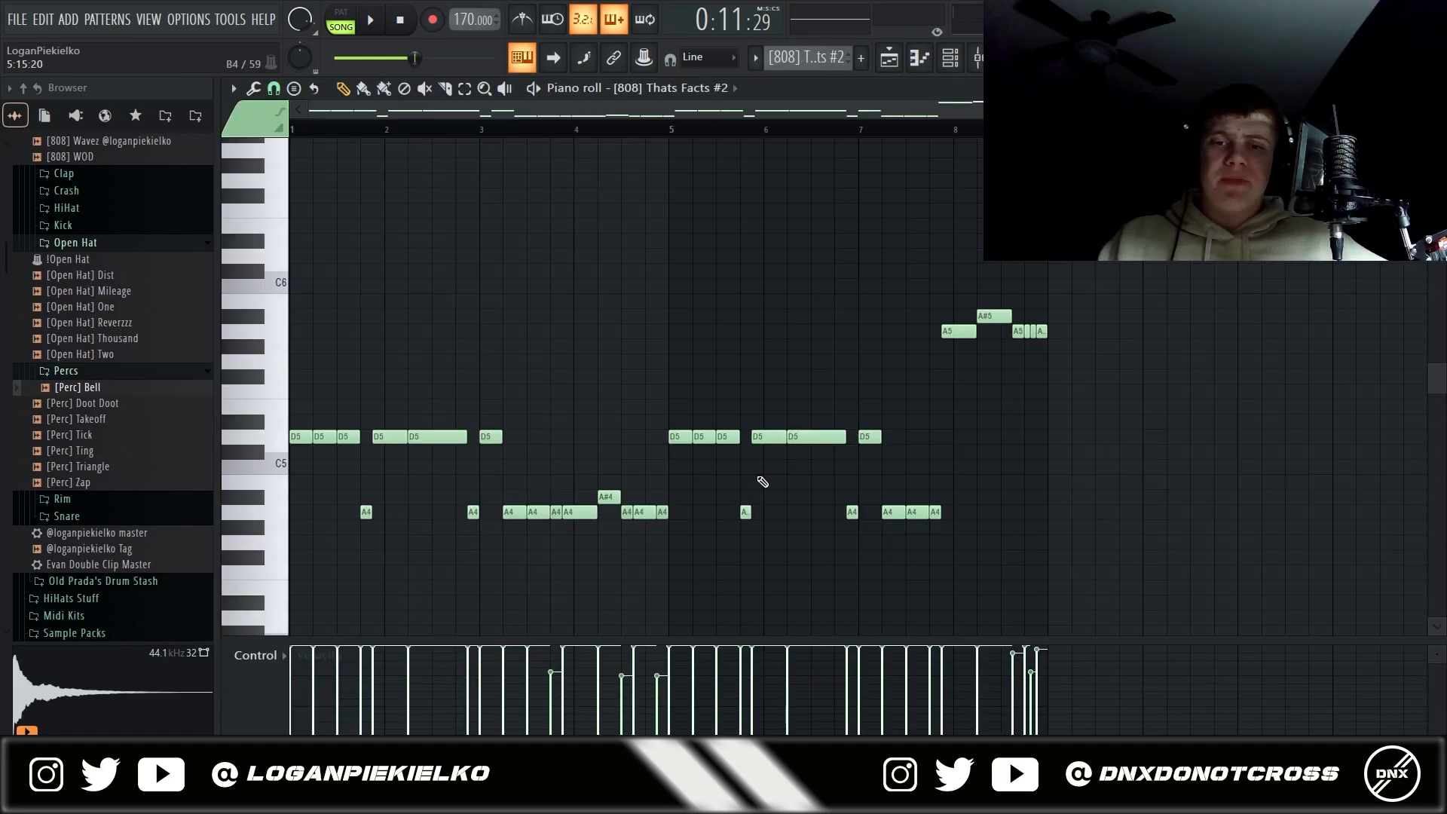
scroll(468, 381, down, 2)
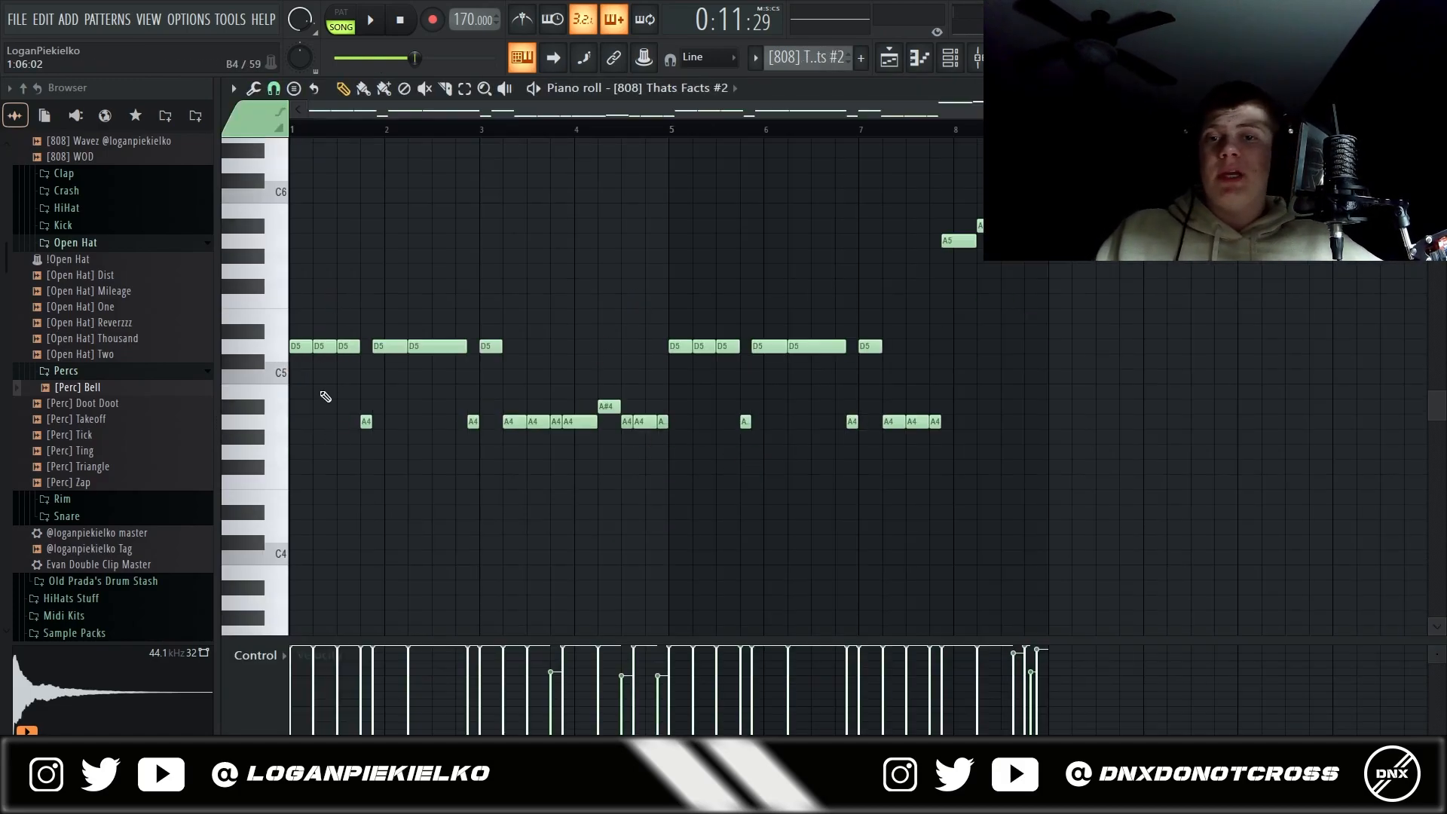
scroll(420, 379, up, 2)
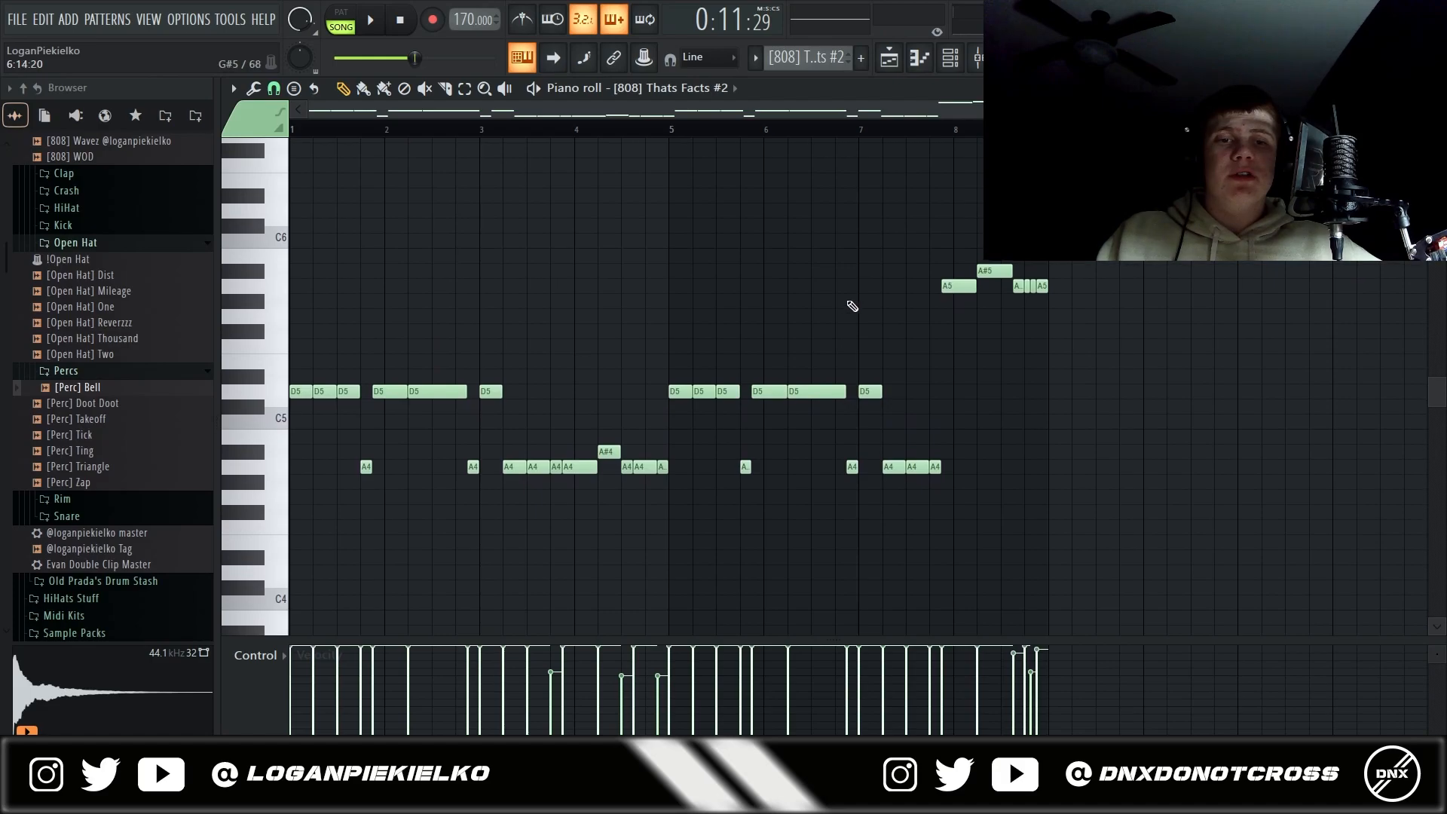
key(space)
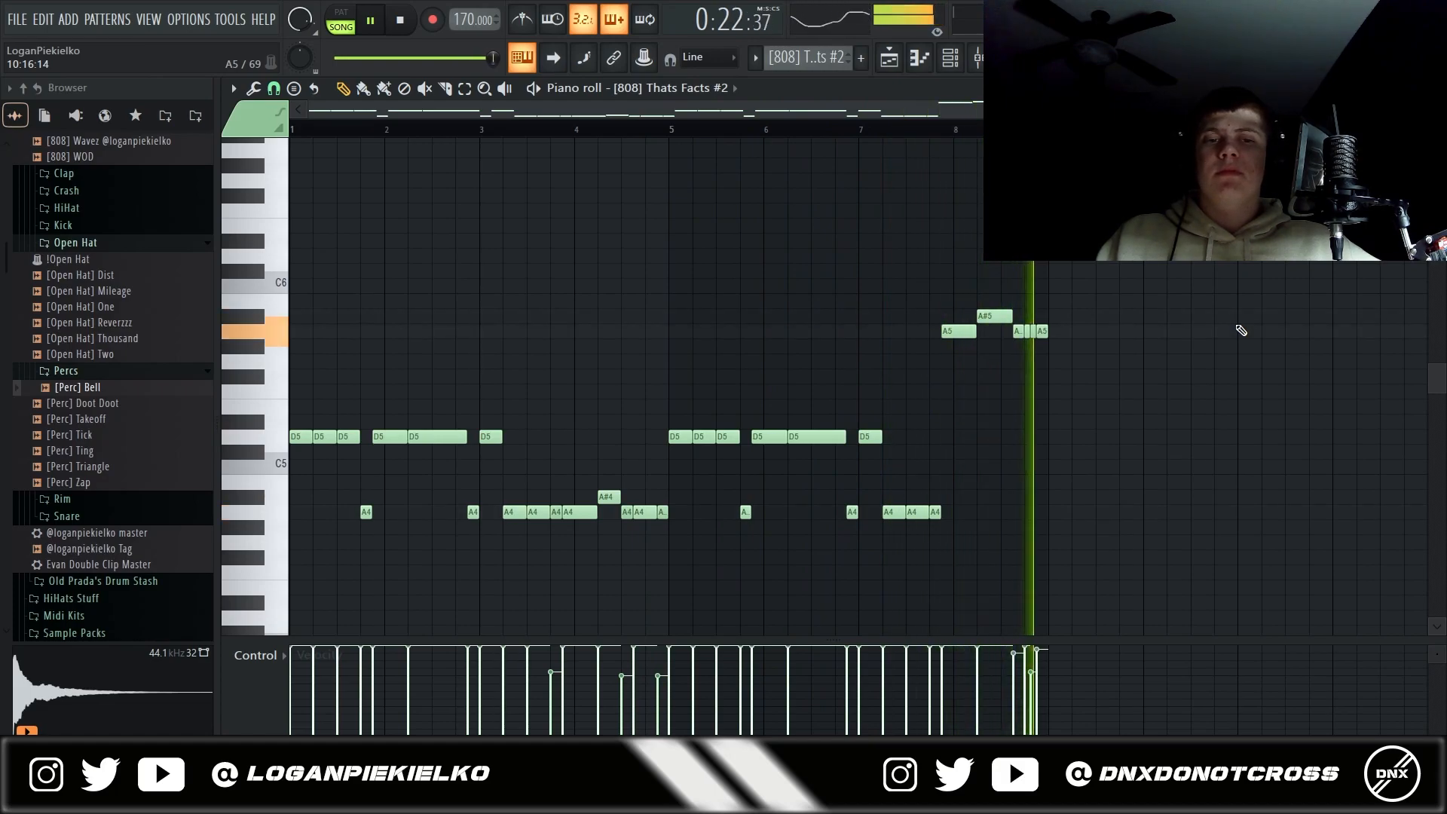
key(space)
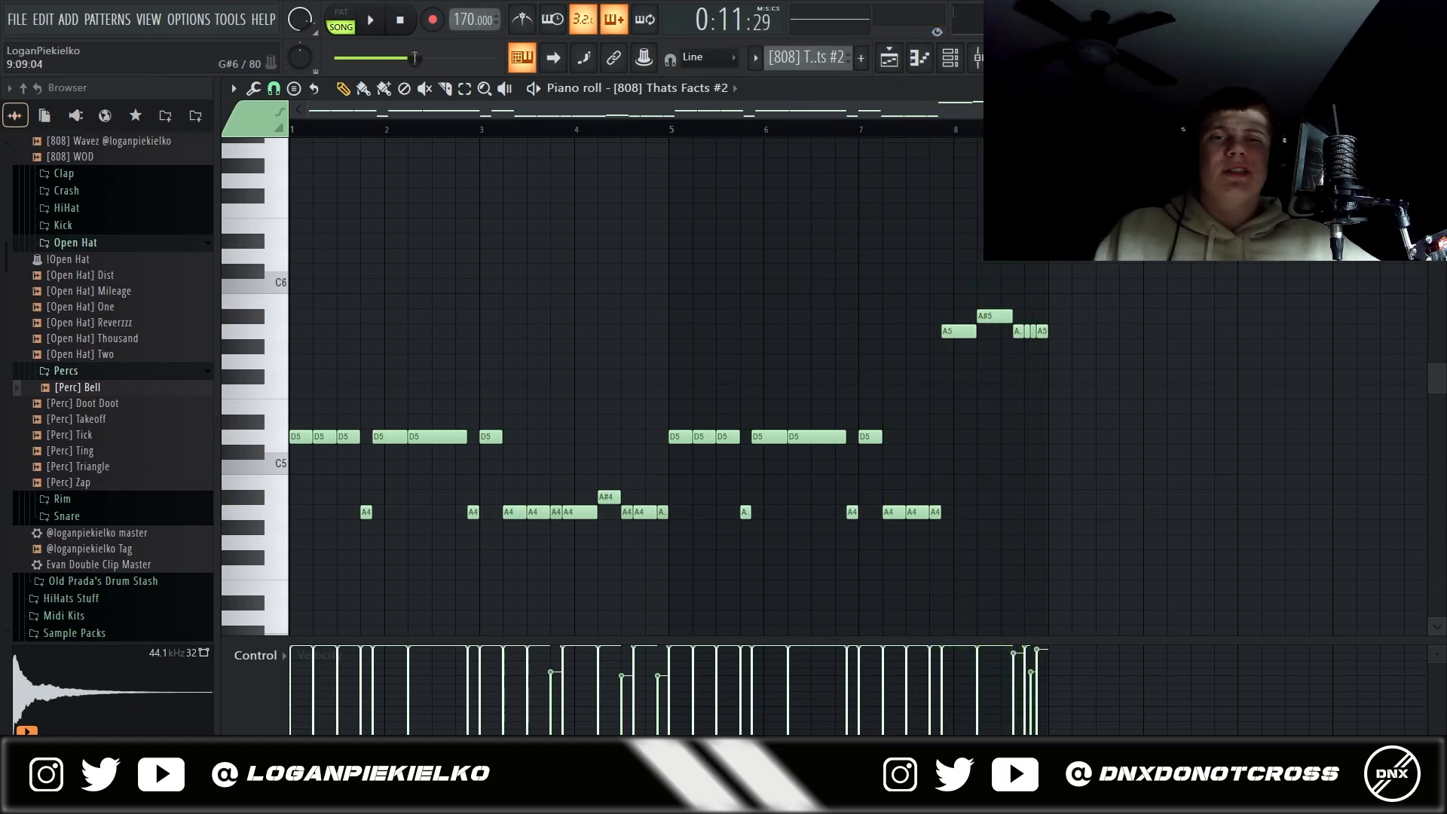
key(F5)
key(space)
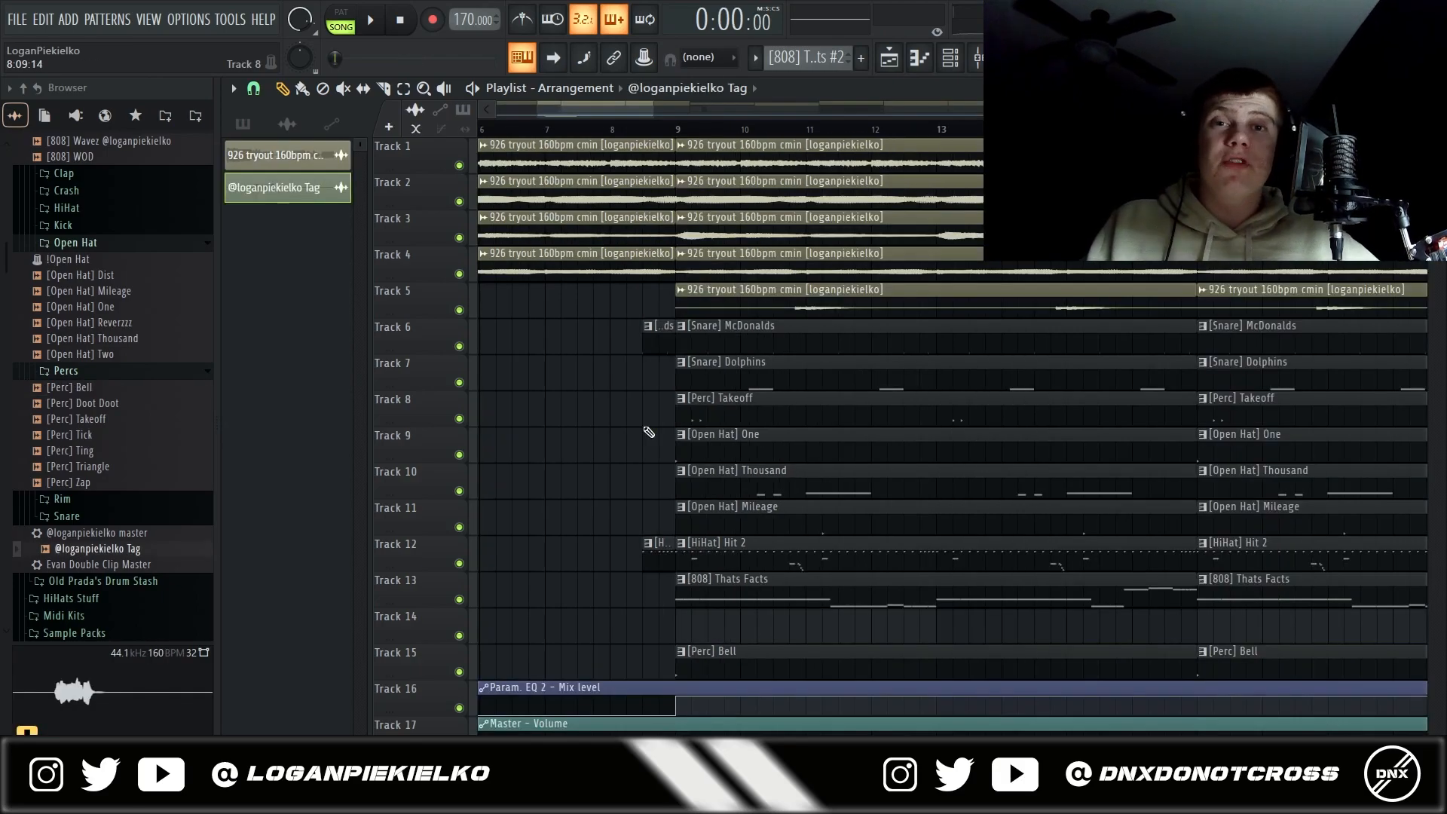
- Examine the snare and hi-hat lead-in before bar 9 of the full arrangement and play from bar 8
scroll(649, 432, up, 4)
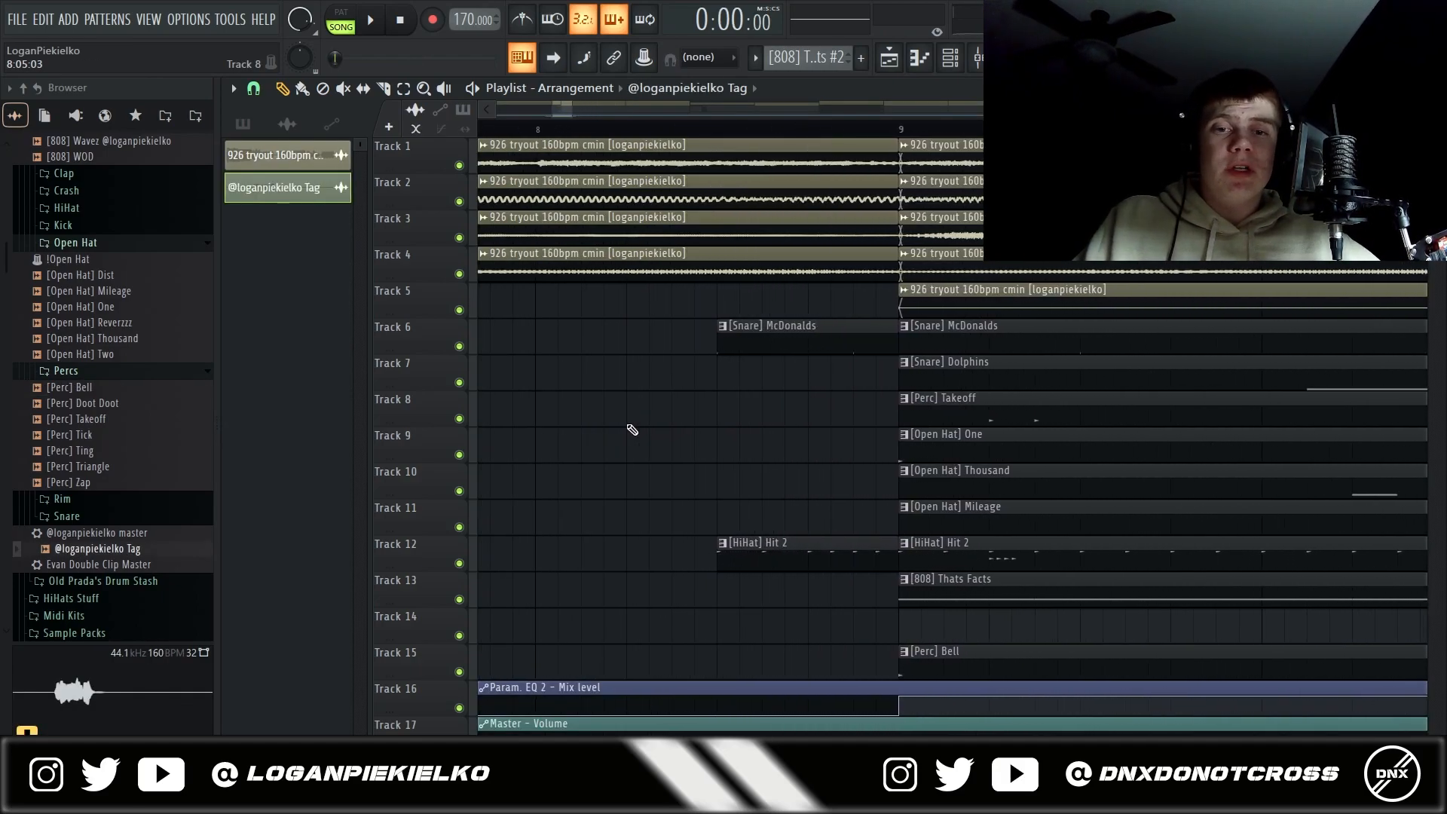
scroll(842, 364, down, 4)
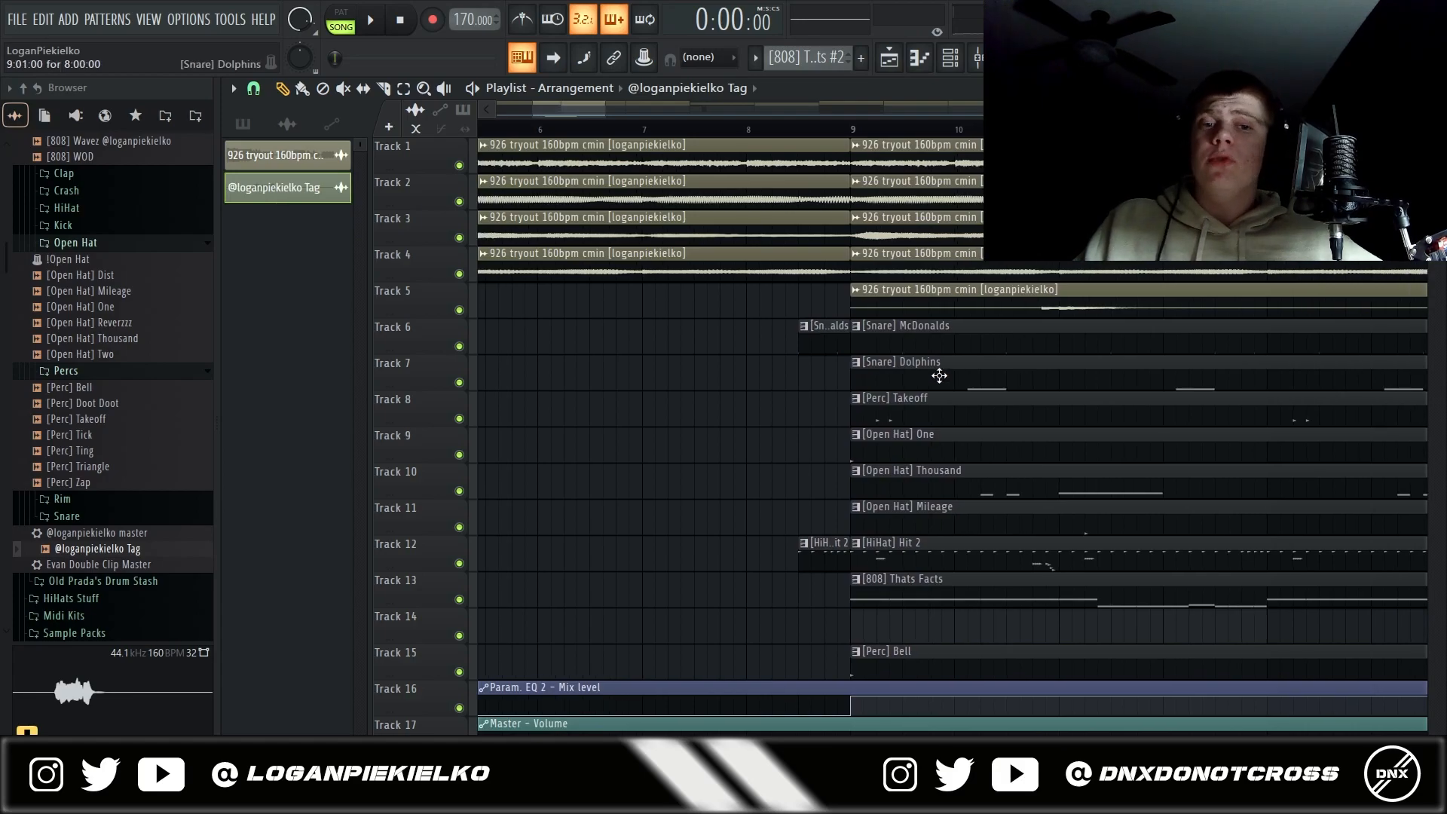
scroll(875, 377, up, 4)
click(626, 128)
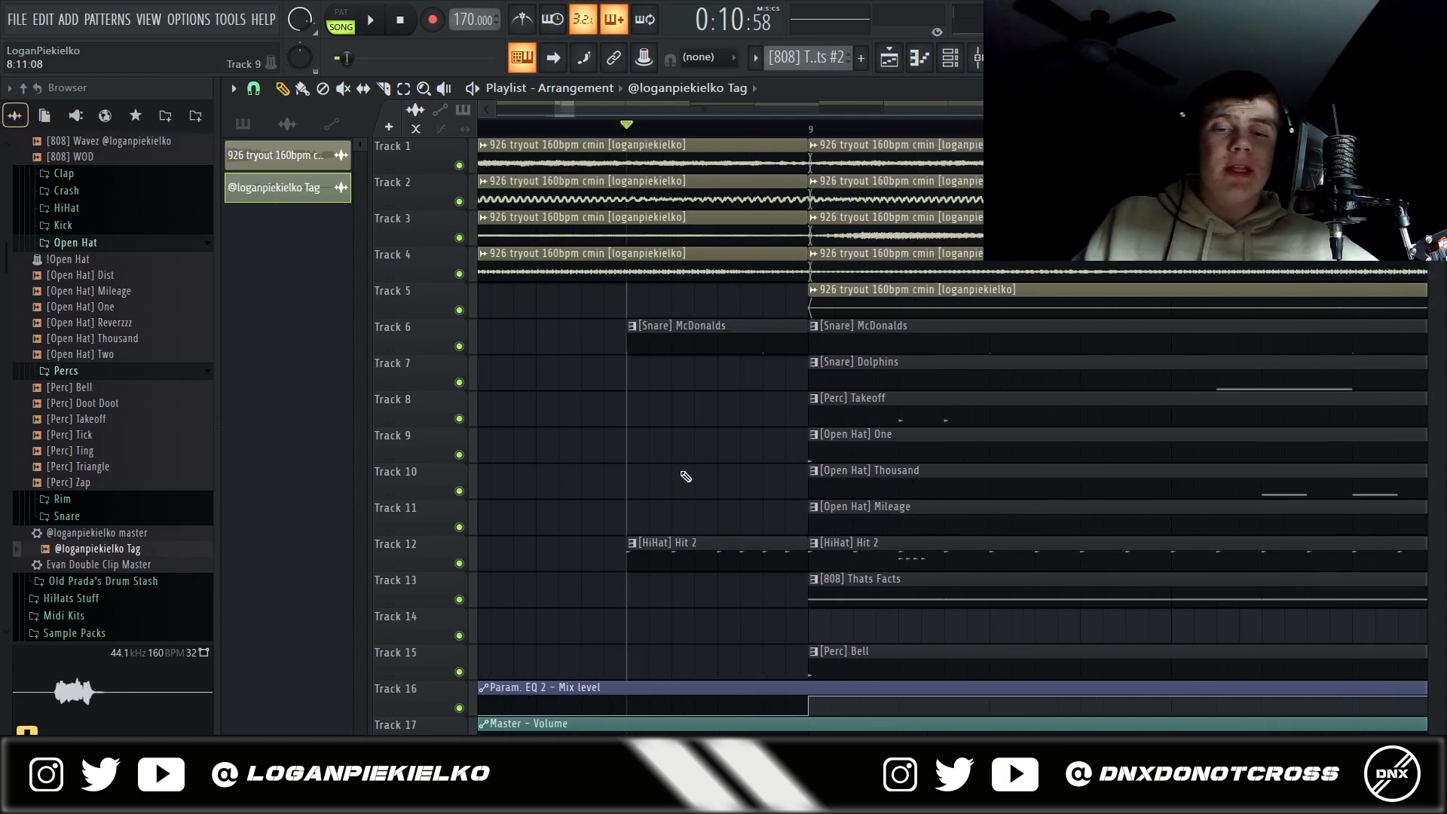
scroll(699, 541, down, 4)
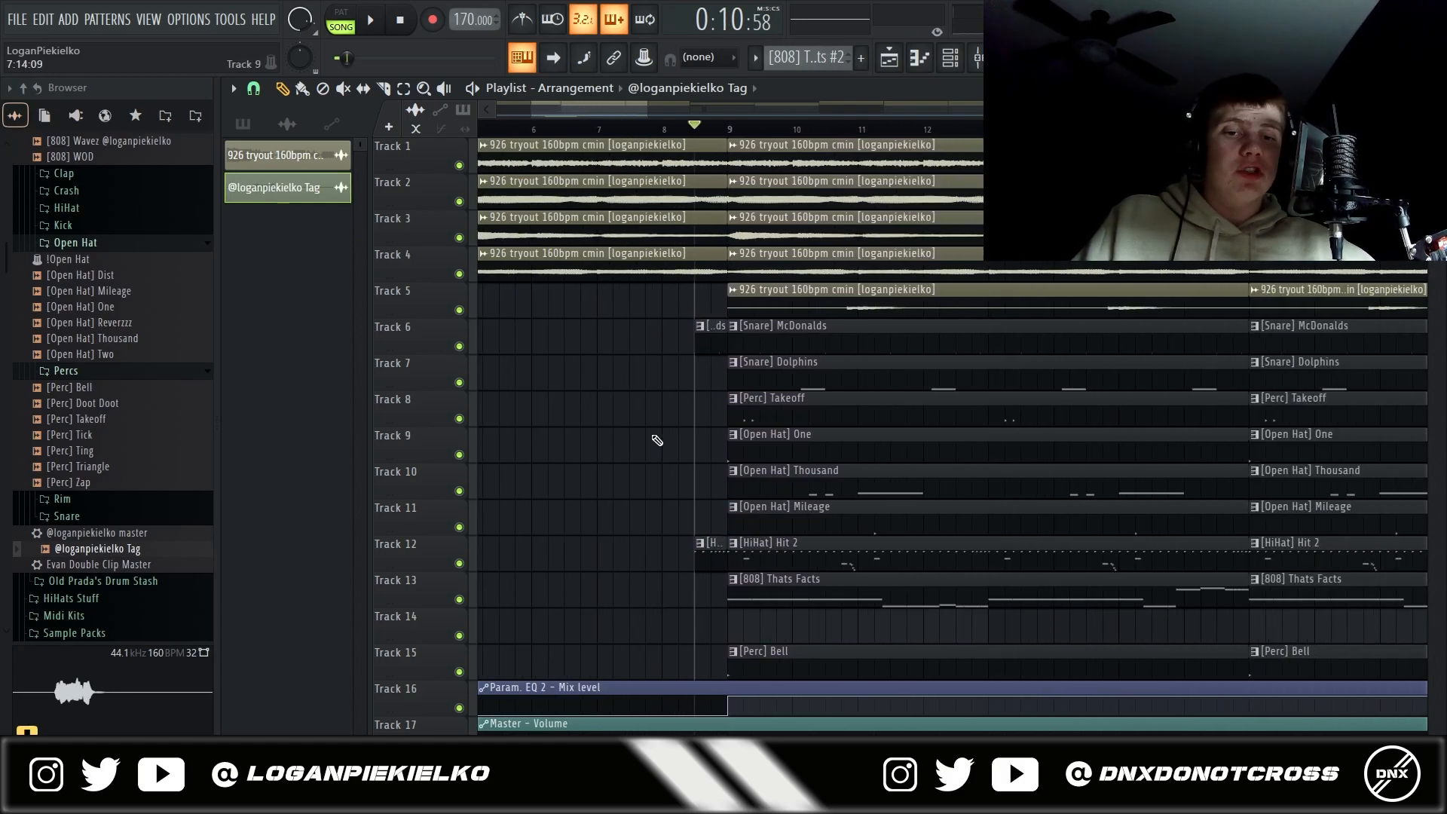
click(658, 129)
key(space)
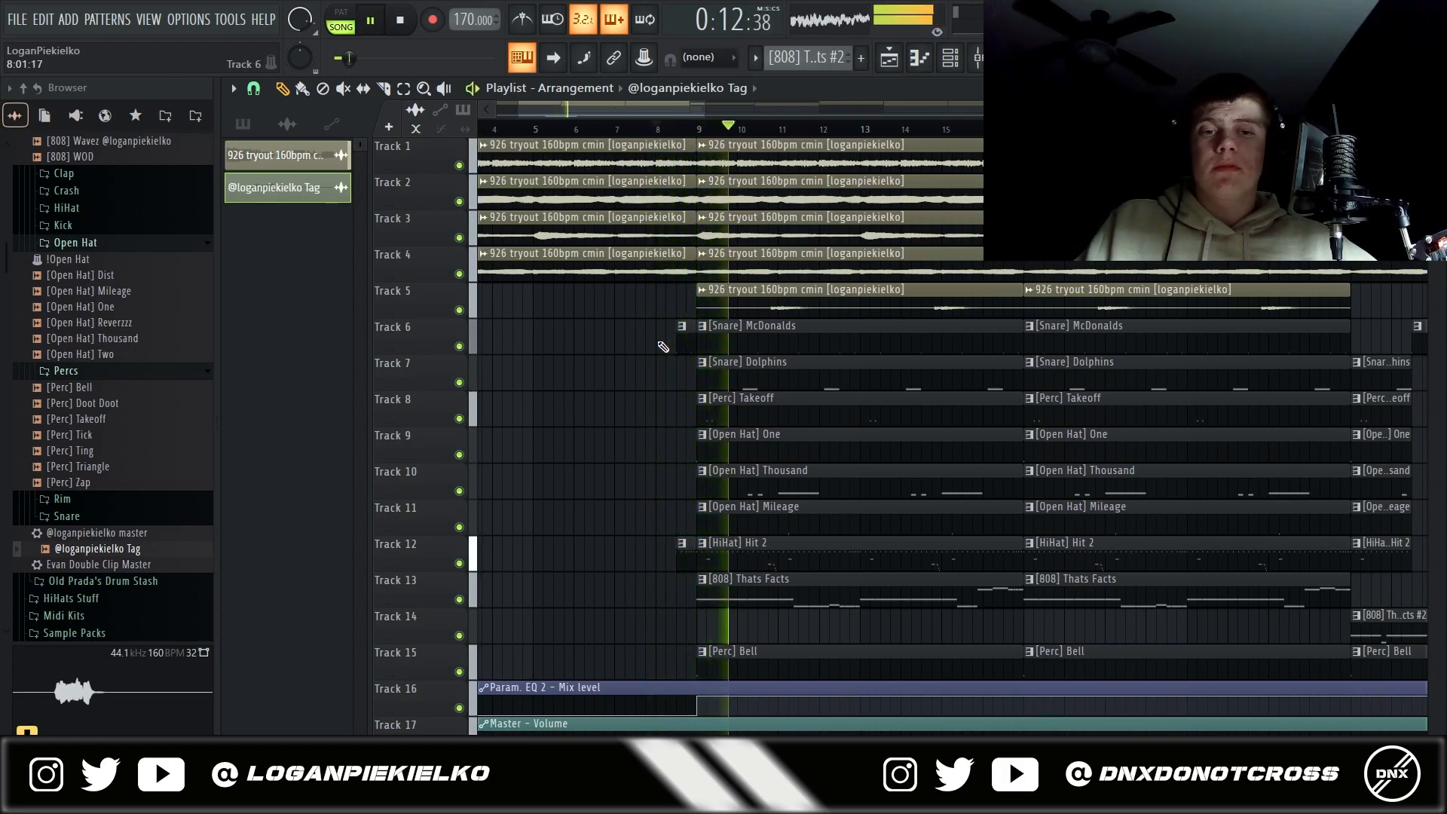
key(space)
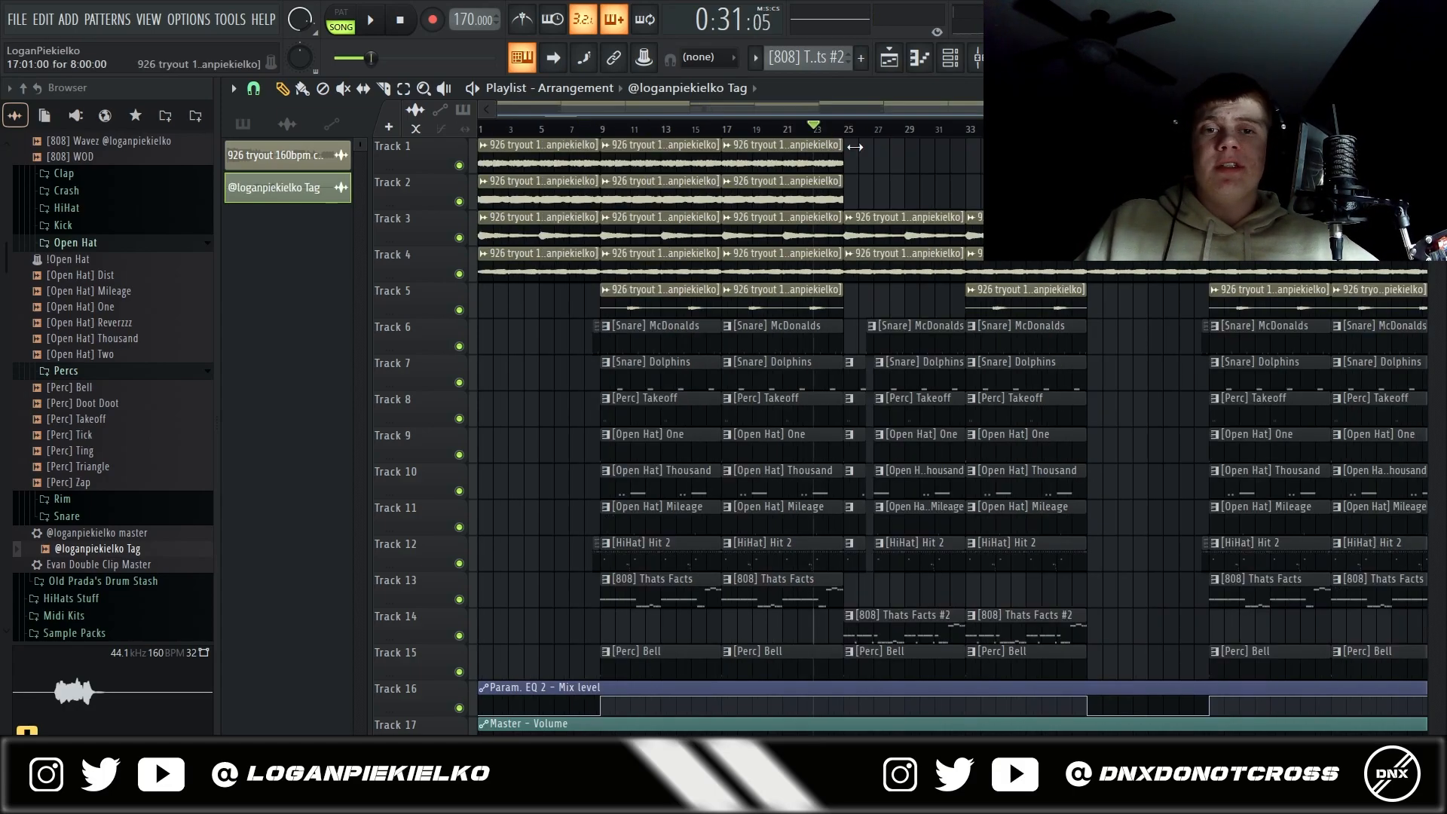
- Inspect the drum break in bar 26, where the [808] Thats Facts #2 section begins in the arrangement
drag(874, 589, 789, 319)
scroll(762, 527, down, 2)
scroll(799, 422, up, 1)
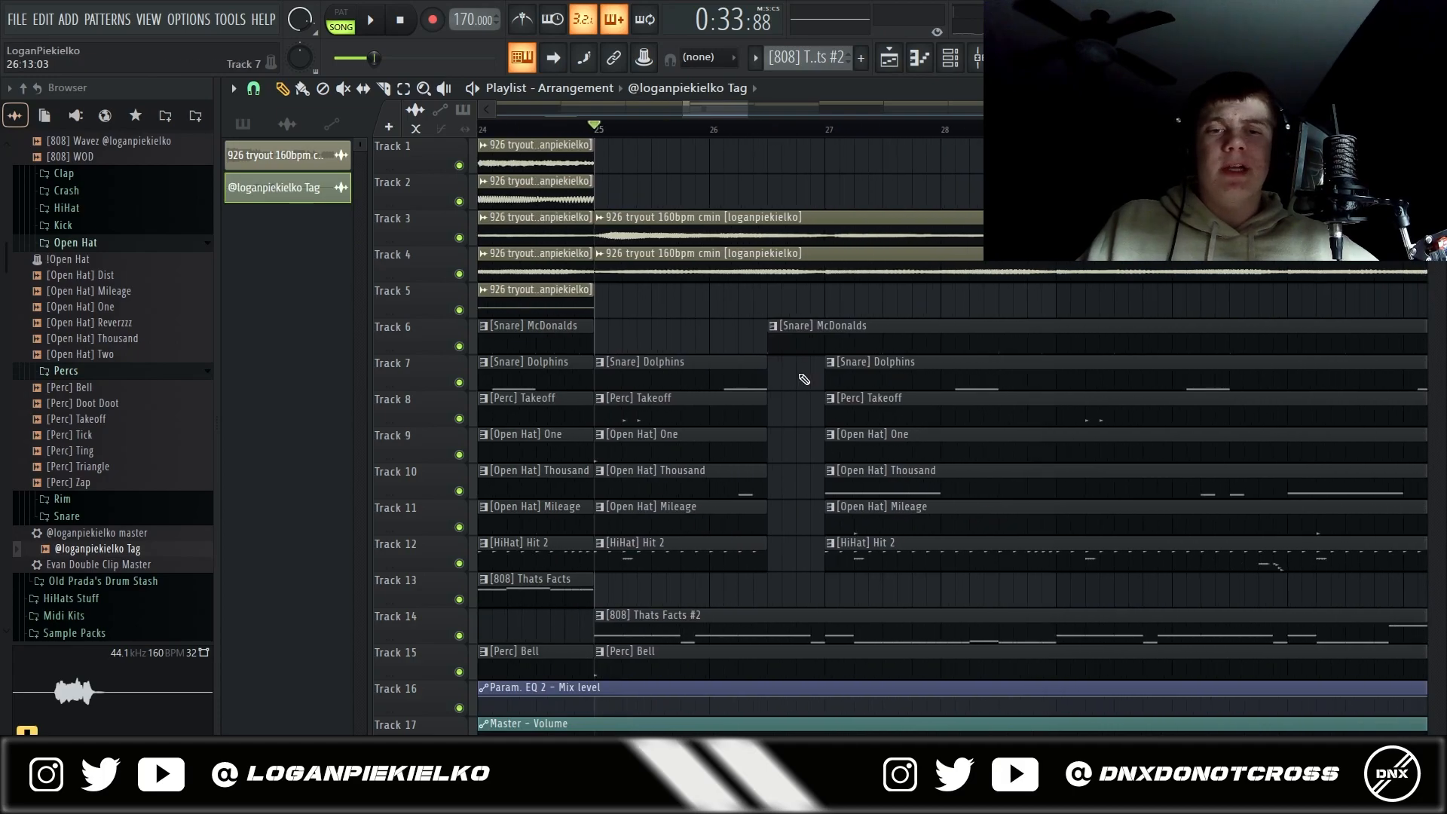
- Play the arrangement from bar 25 through the drum break to hear the [808] Thats Facts #2 section come in
scroll(804, 378, down, 2)
key(space)
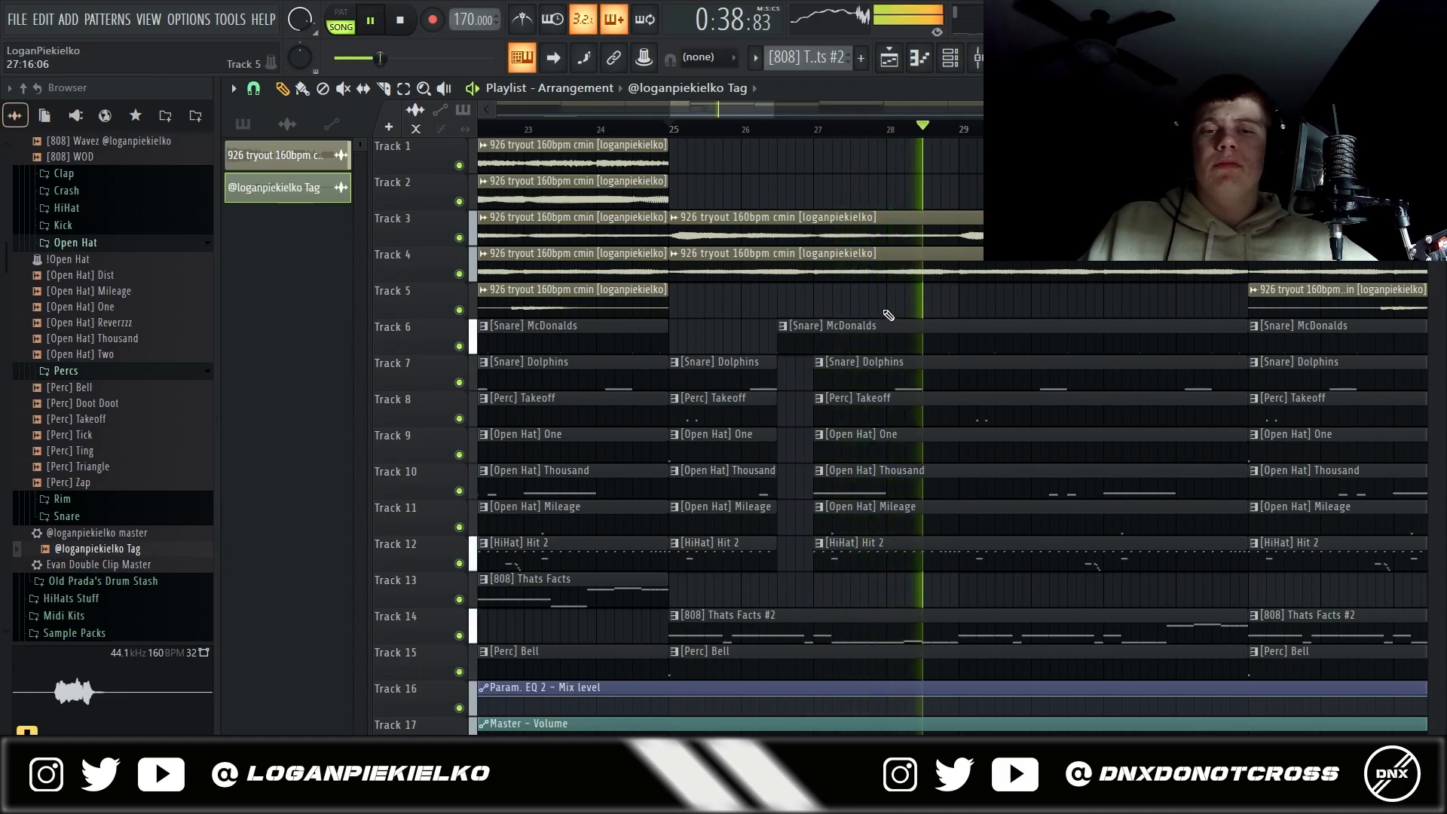
key(space)
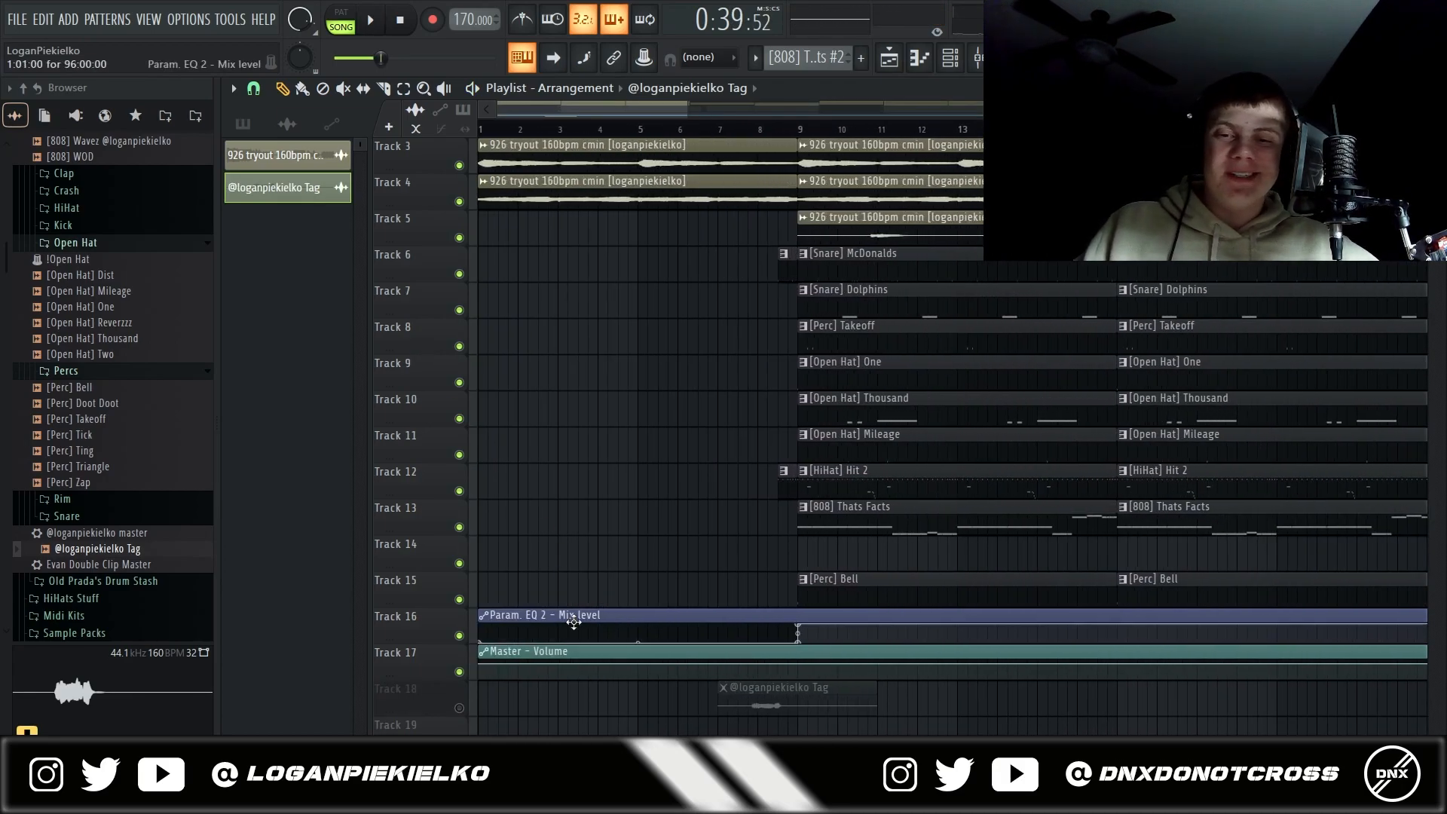
- Select the Param. EQ 2 - Mix level automation, return the playhead to bar 1, and examine its curve across the arrangement
click(570, 614)
scroll(570, 612, down, 5)
drag(484, 130, 434, 143)
scroll(459, 196, up, 1)
scroll(513, 302, up, 2)
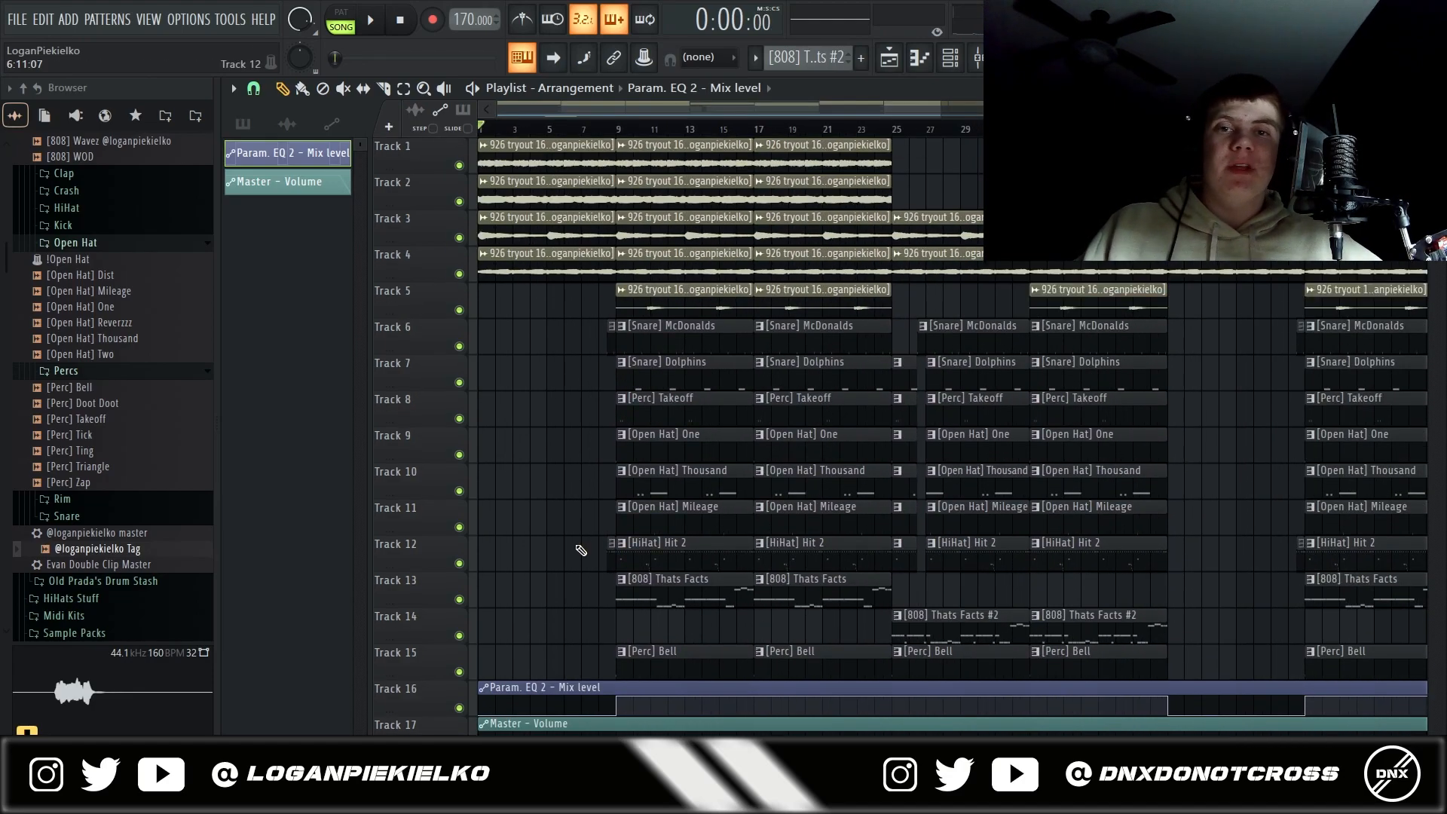
scroll(601, 388, down, 3)
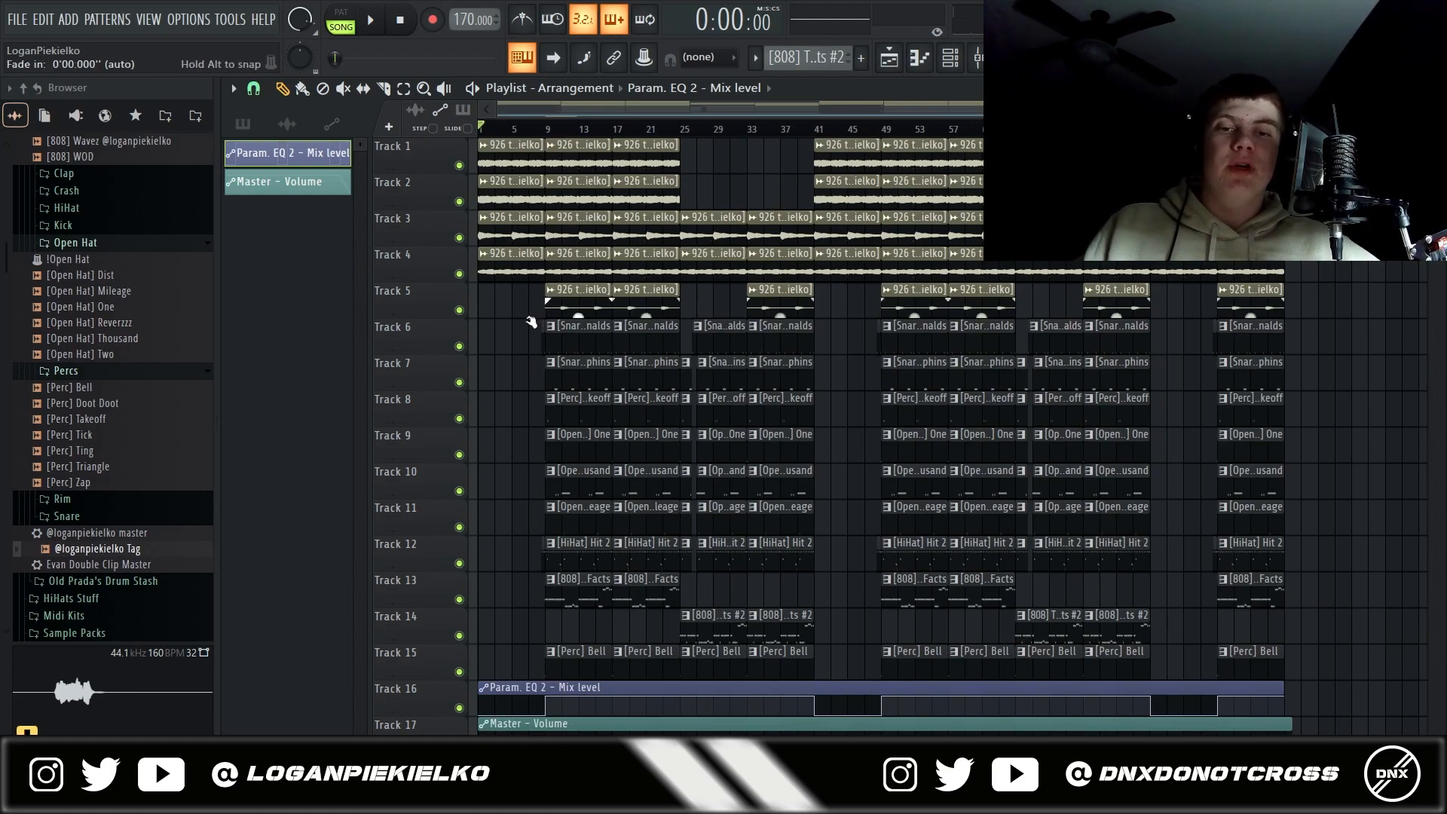
- Play the opening melody from bar 1 to hear the EQ automation on the intro
scroll(567, 310, up, 4)
key(space)
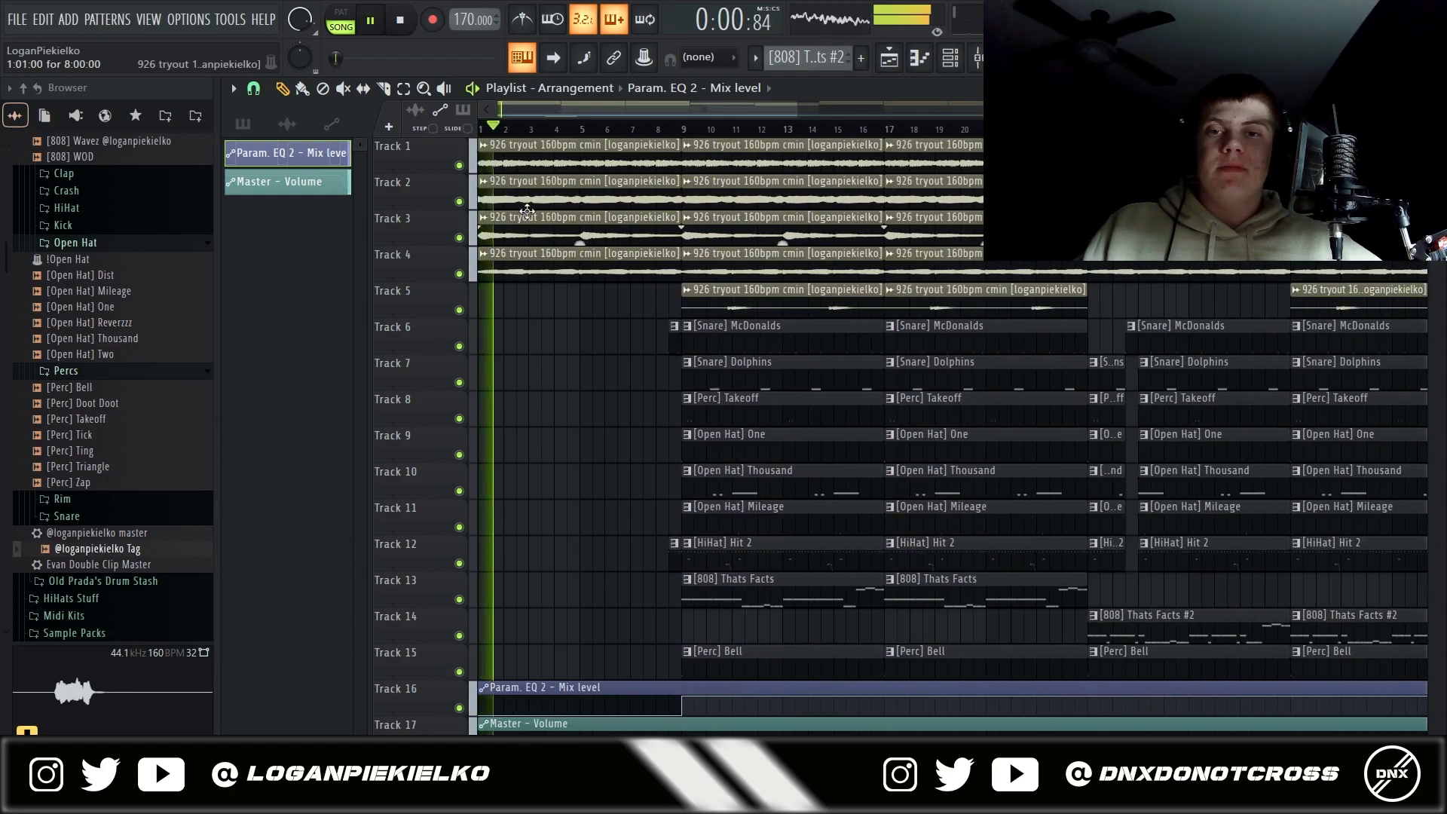
key(space)
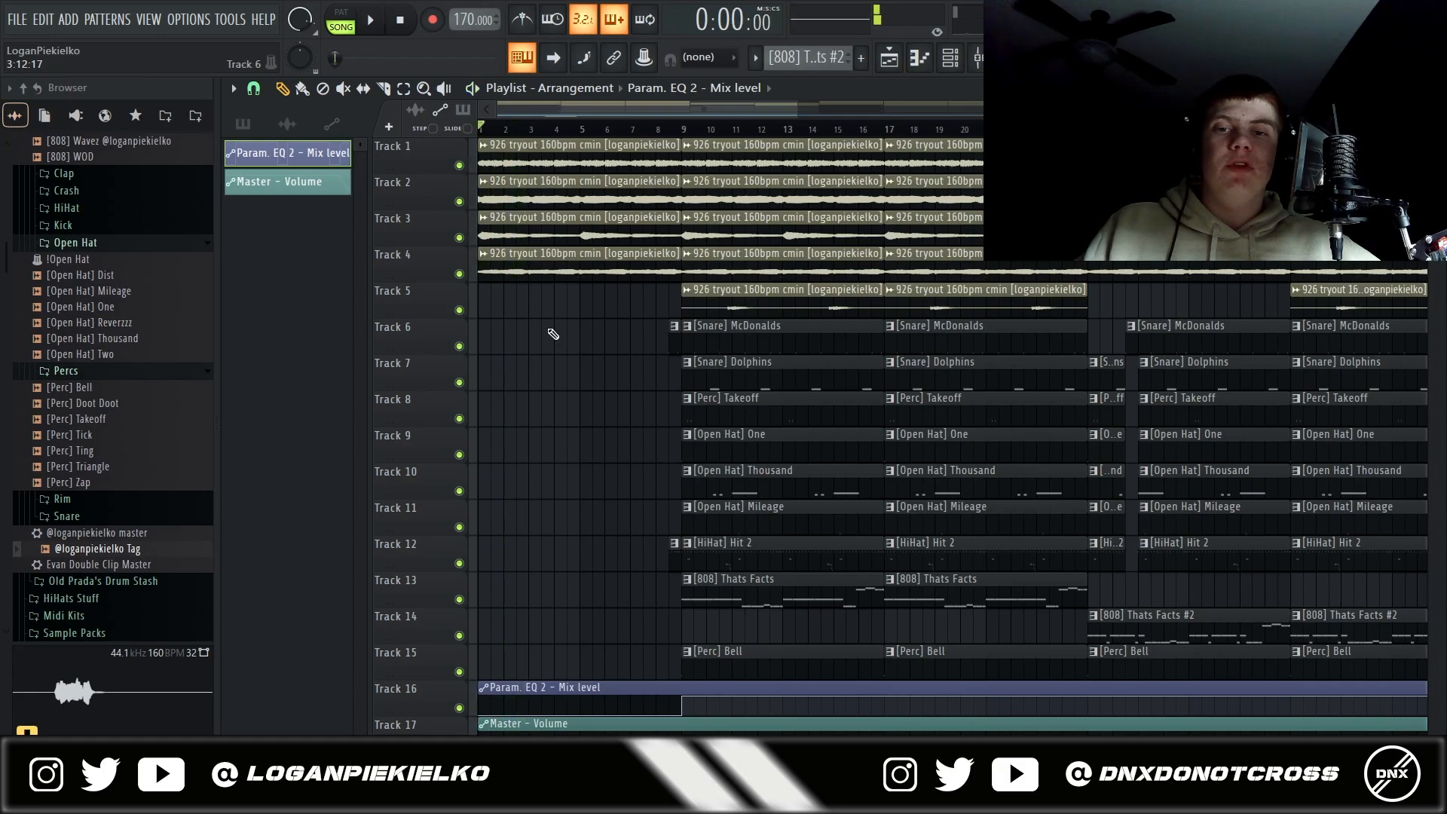
- Play from bar 9 to hear the EQ automation change as the drums and 808 enter
scroll(711, 286, up, 3)
click(673, 128)
key(space)
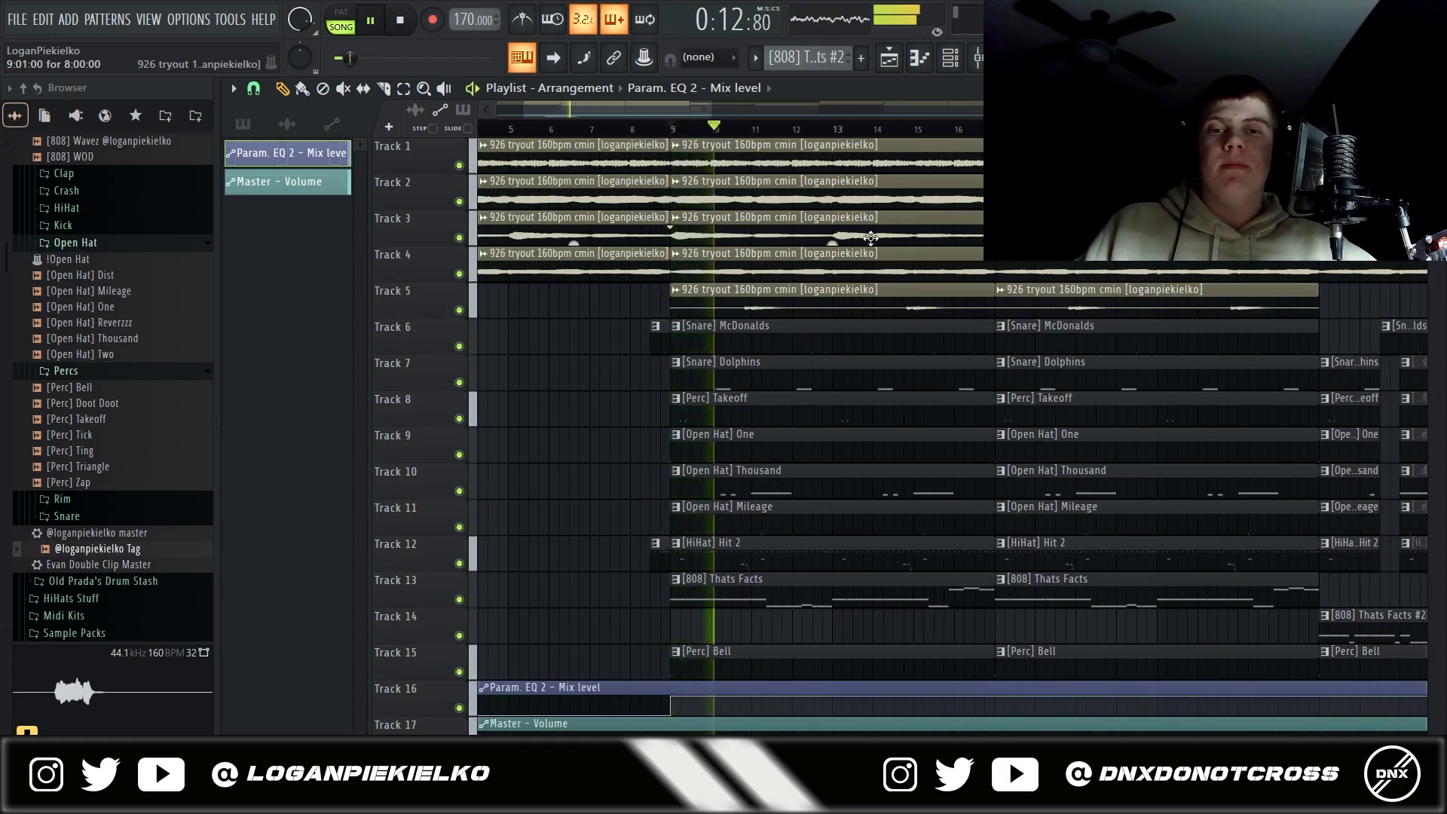
key(space)
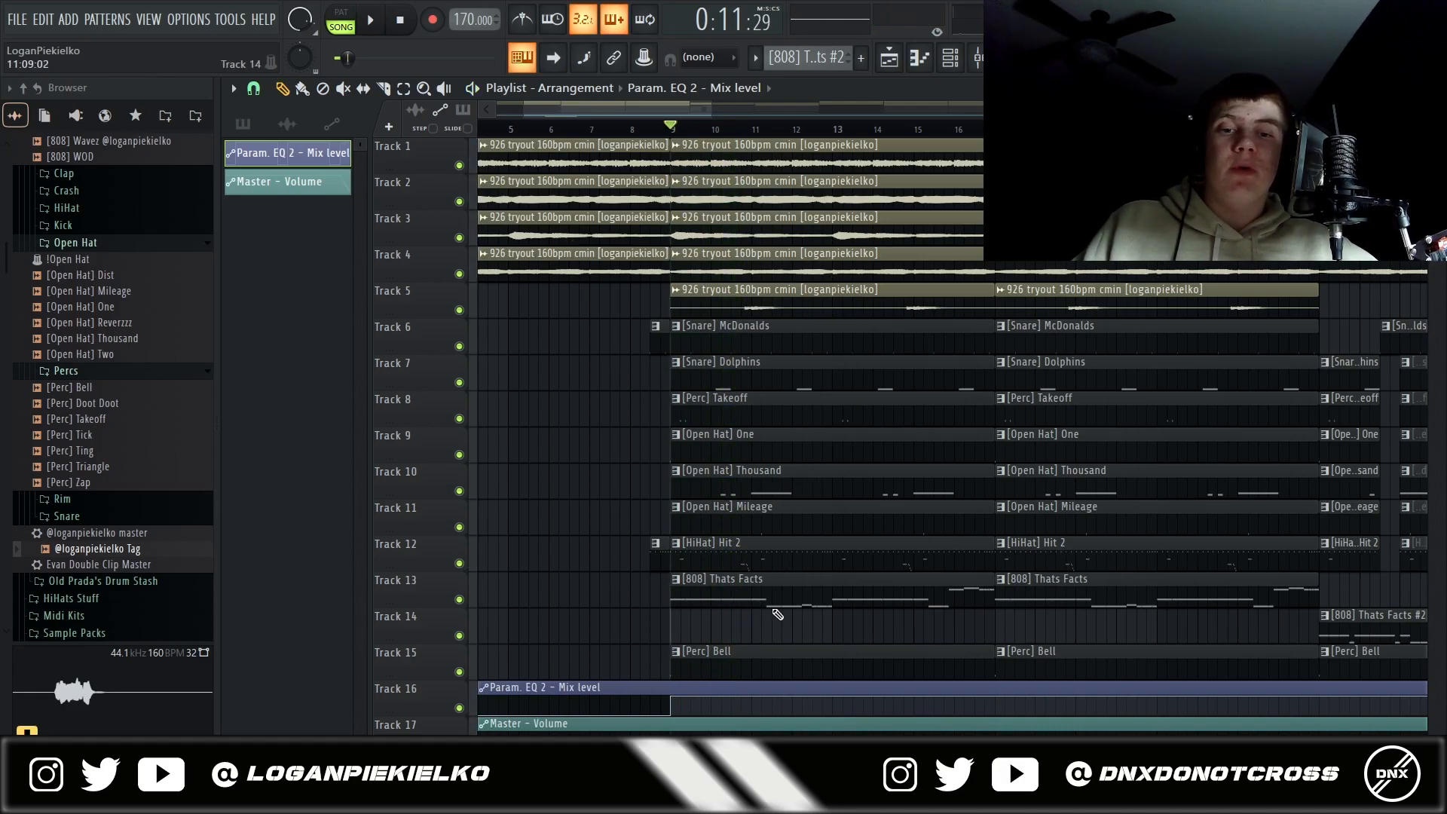
- Examine the Master - Volume fade-out from bar 89 to bar 98 and play the ending
scroll(830, 614, down, 3)
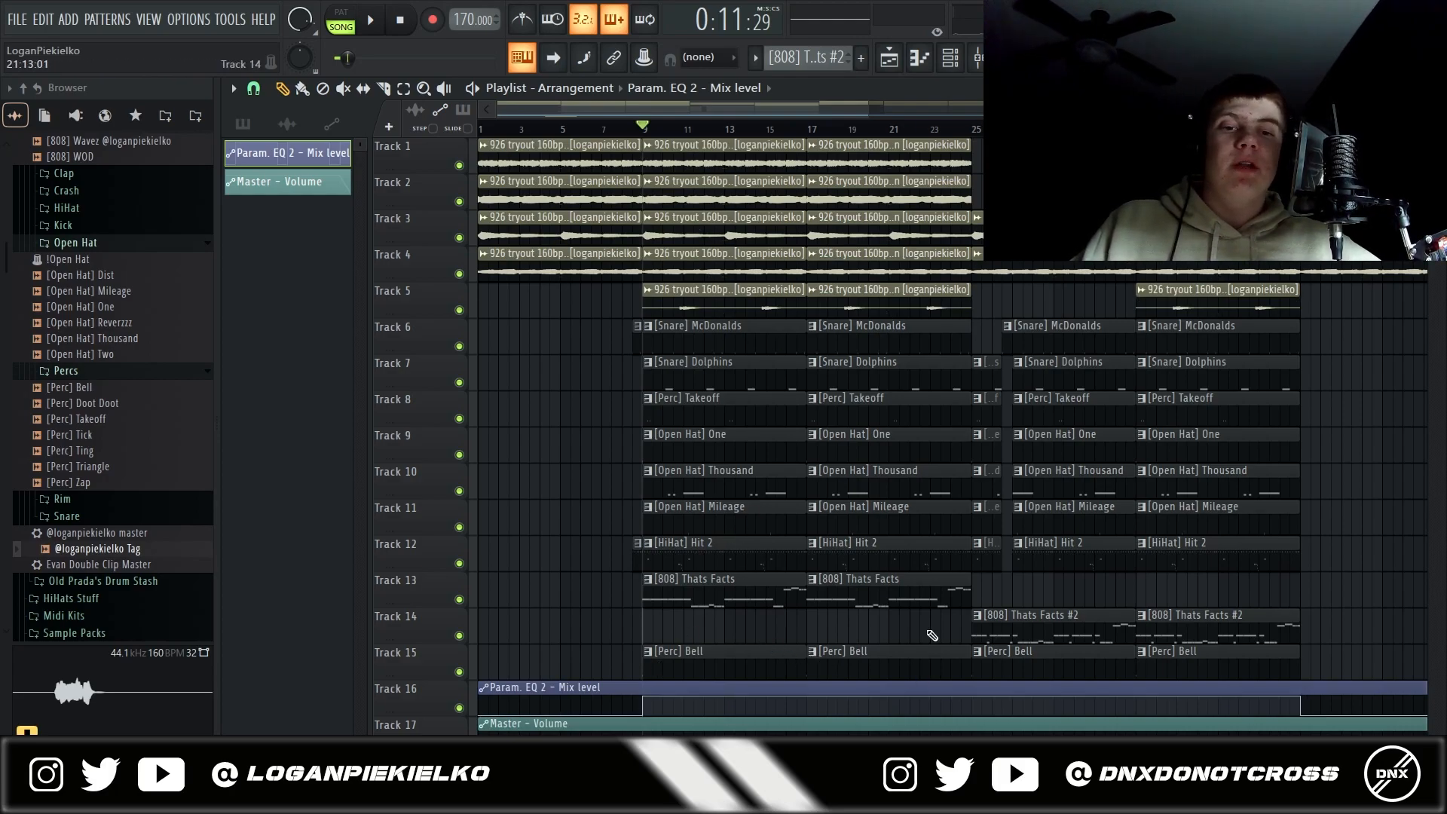
scroll(921, 620, down, 5)
scroll(754, 581, down, 3)
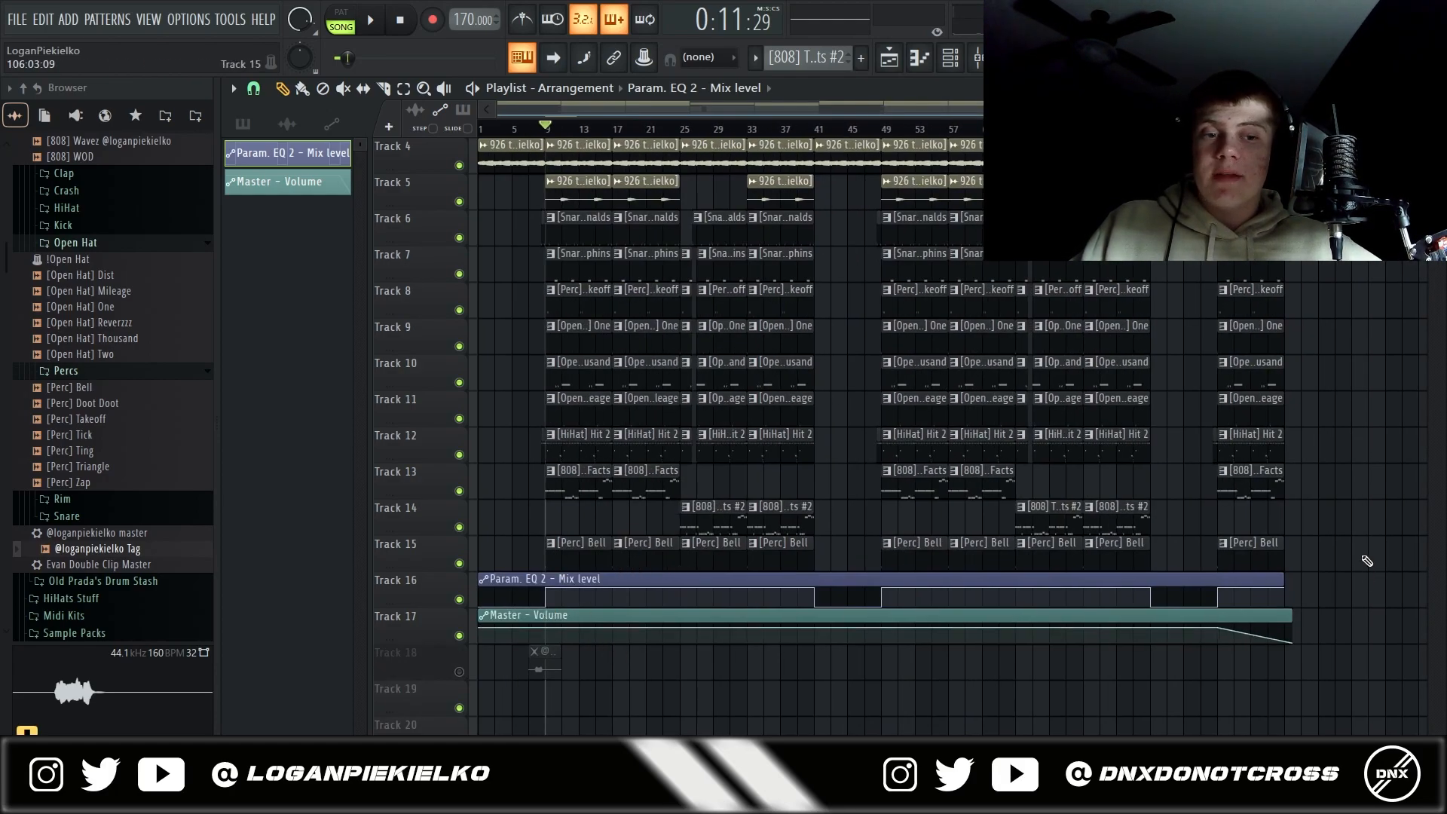
scroll(1274, 226, up, 1)
scroll(1274, 641, up, 4)
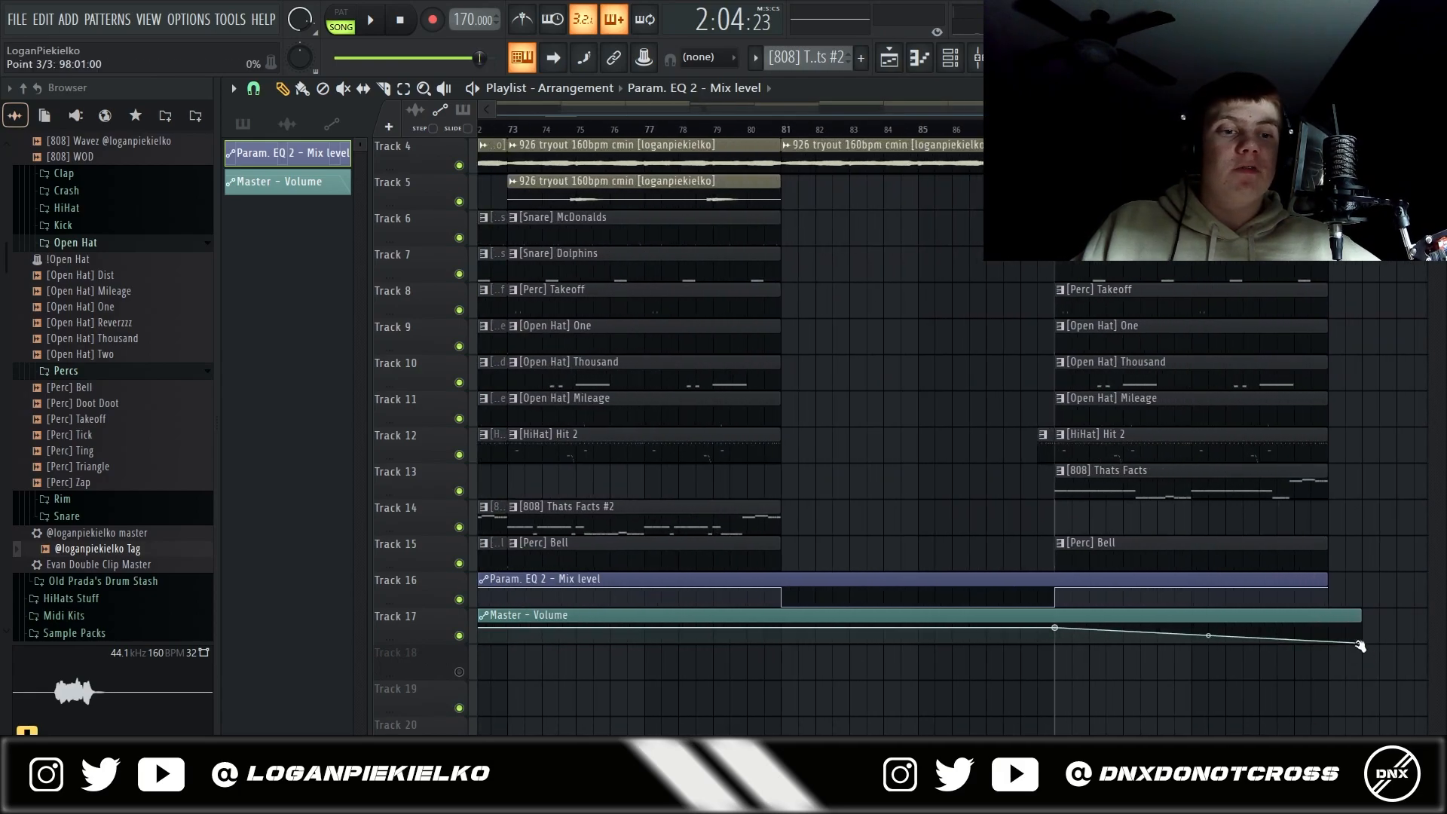
key(space)
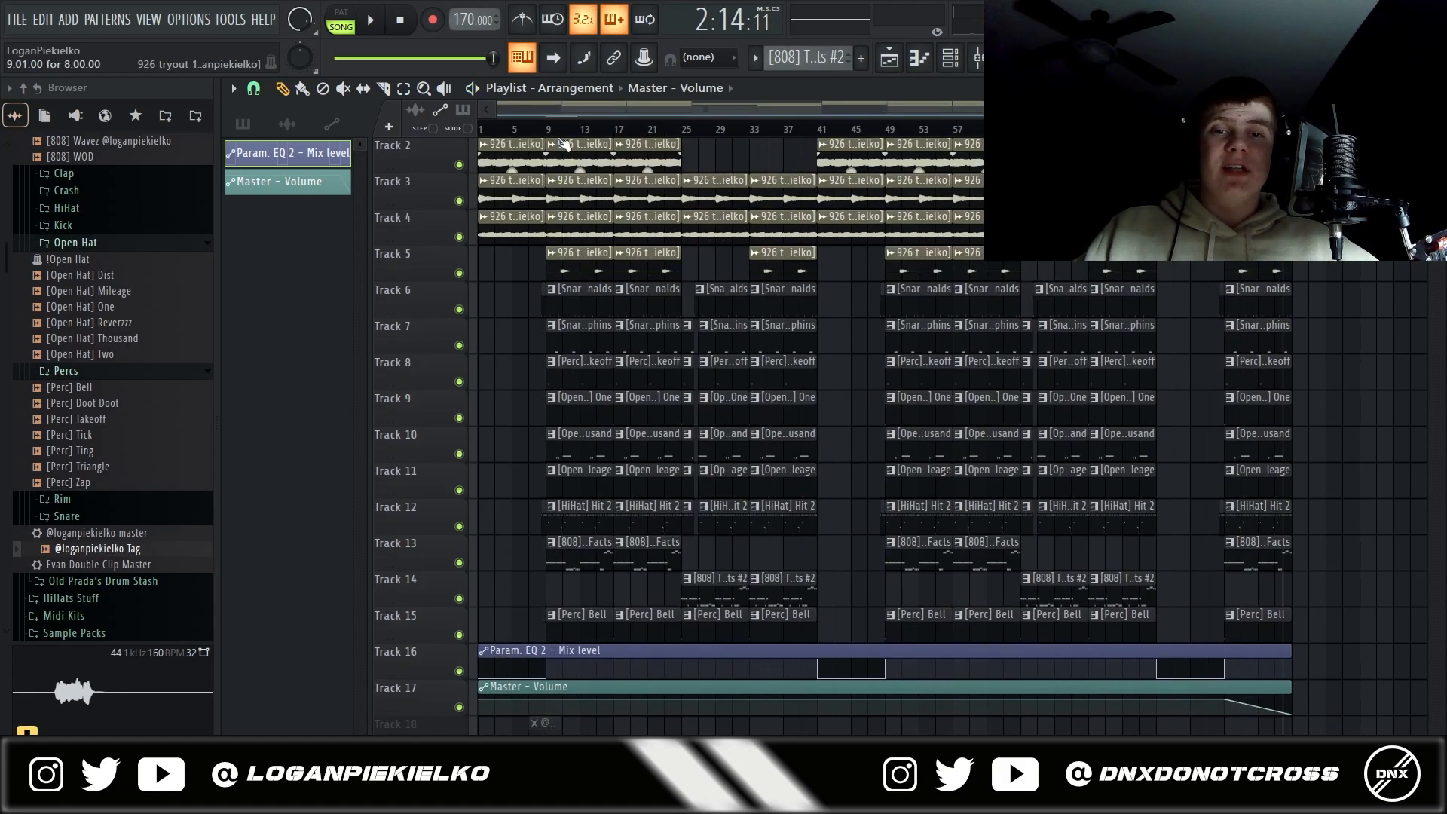
- Return the playhead to bar 1 and review the full arrangement from Track 1 down
scroll(565, 146, up, 1)
click(480, 130)
scroll(604, 196, down, 1)
scroll(859, 276, up, 1)
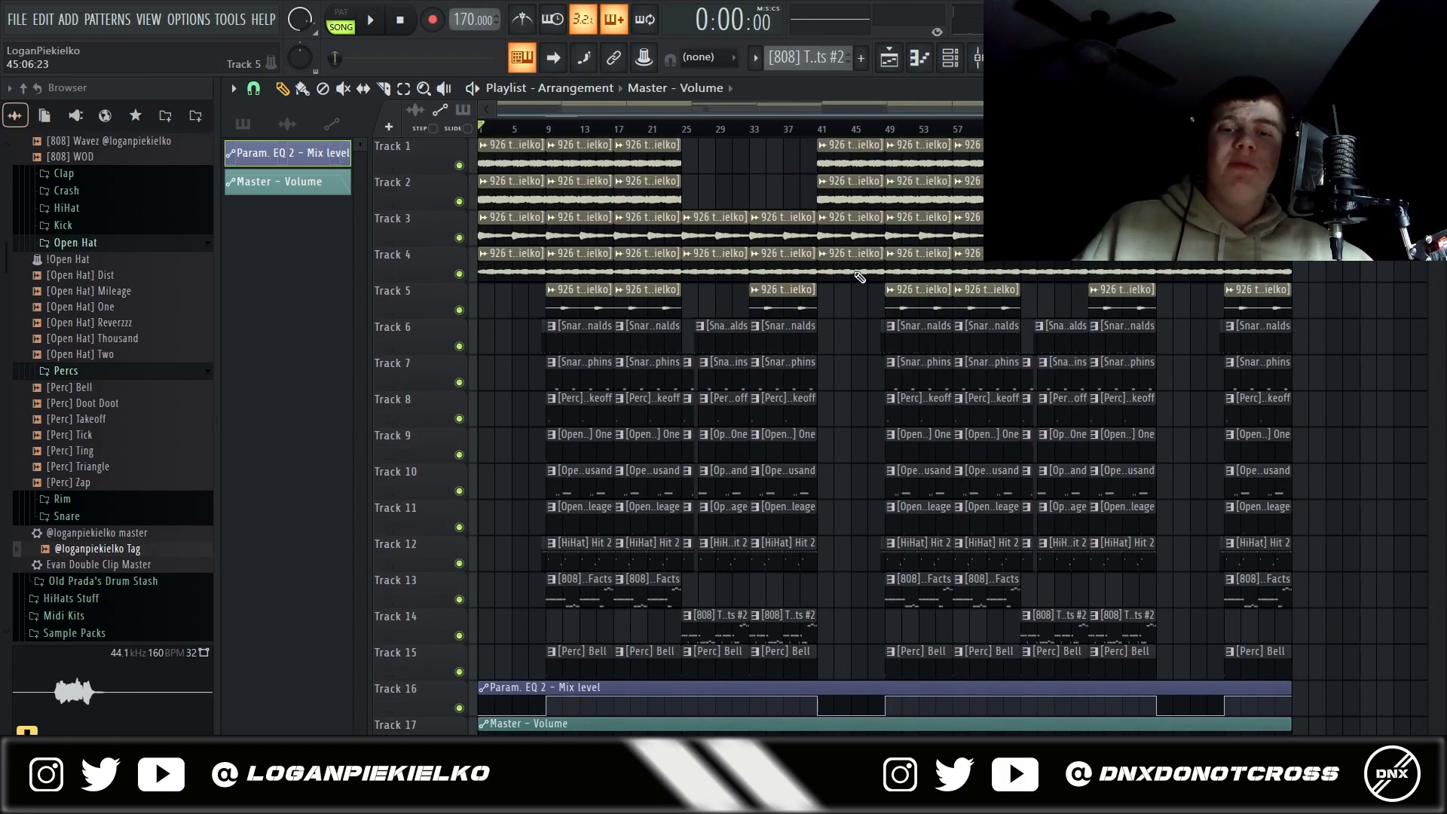